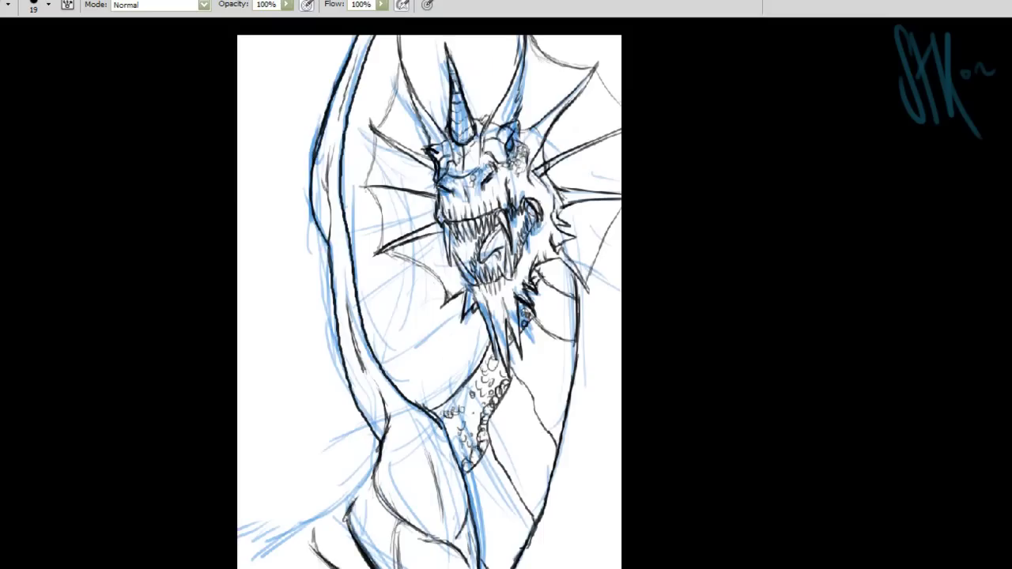
Step: Ink the lower-left body and the left wing in black
right_click(436, 147)
key("Escape")
mouse_move(380, 463)
left_mouse_down()
mouse_move(300, 543)
mouse_move(253, 566)
left_mouse_up()
left_click_drag(321, 228, 242, 280)
left_click_drag(307, 261, 237, 299)
left_click_drag(331, 245, 238, 301)
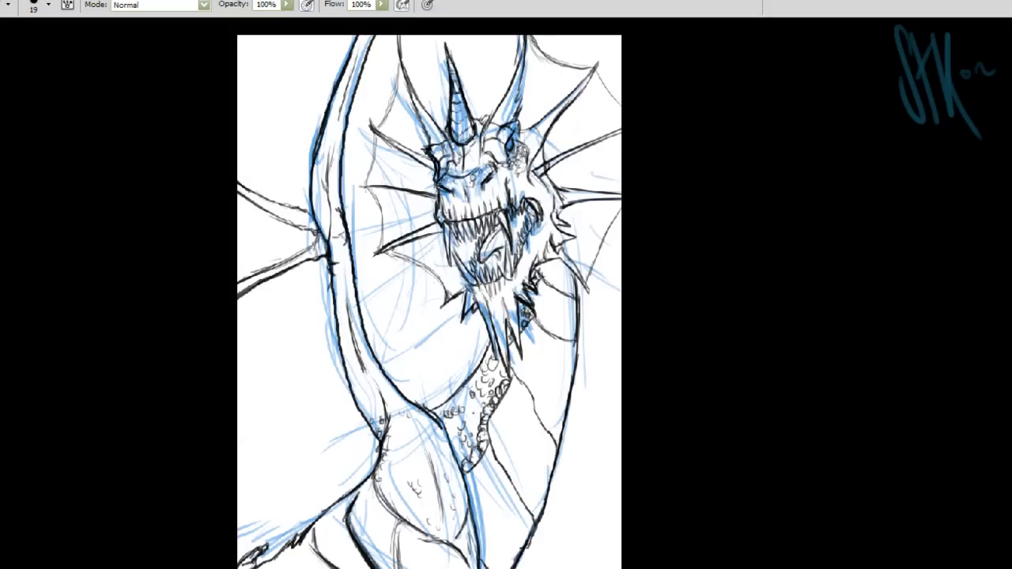
Step: Ink additional lines along the dragon's chest and near the top of the head
left_click_drag(452, 324, 440, 399)
left_click_drag(463, 300, 409, 396)
left_click_drag(510, 36, 489, 112)
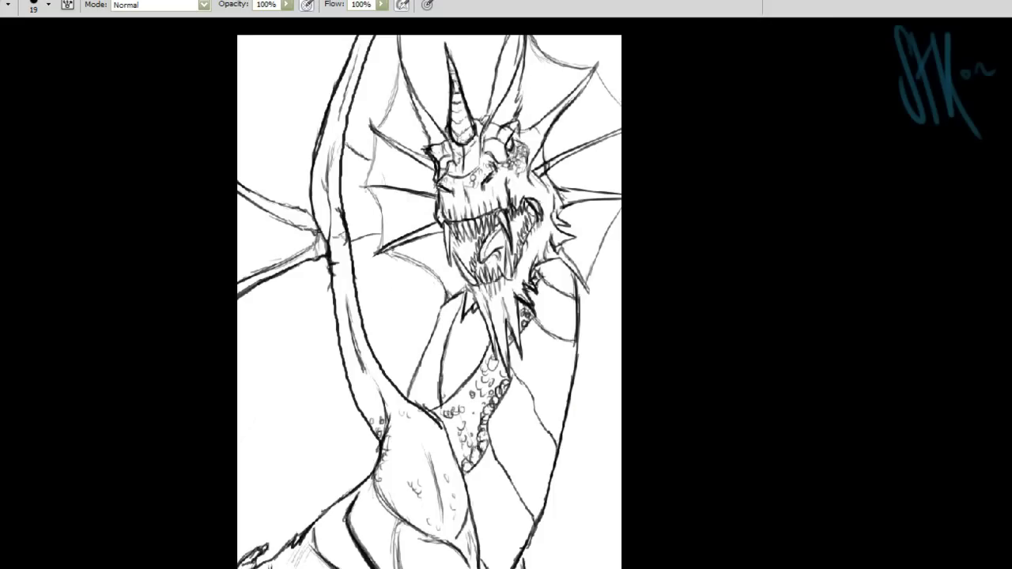
Step: Add final ink lines along the neck and beside the central horn
left_click_drag(428, 348, 405, 399)
left_click_drag(478, 115, 499, 35)
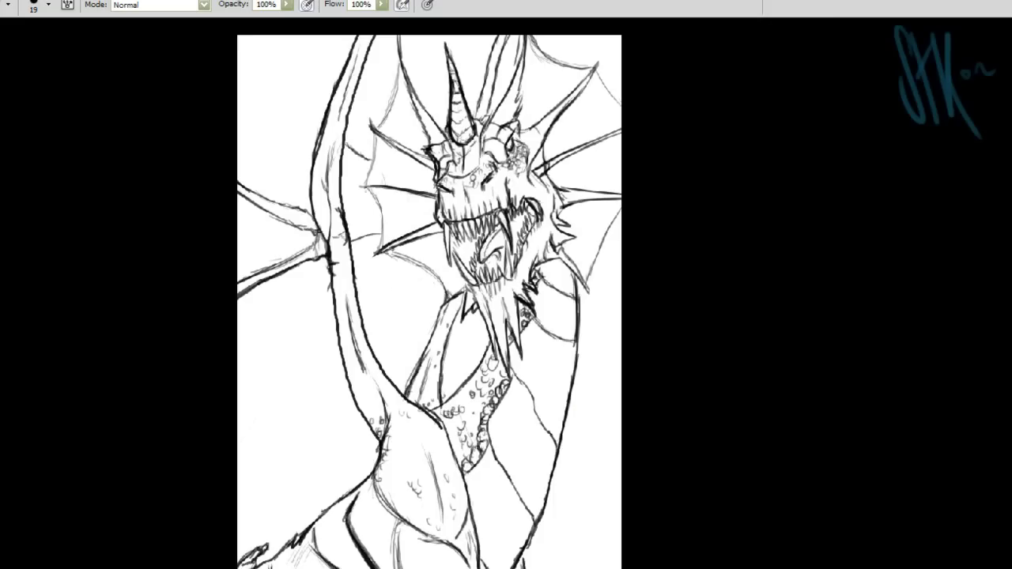
key("w")
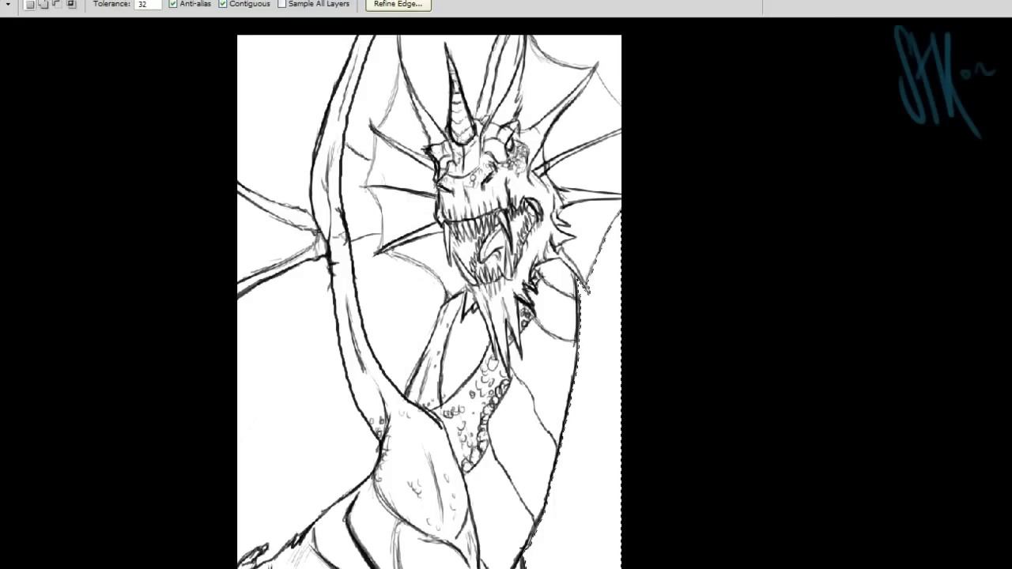
key("l")
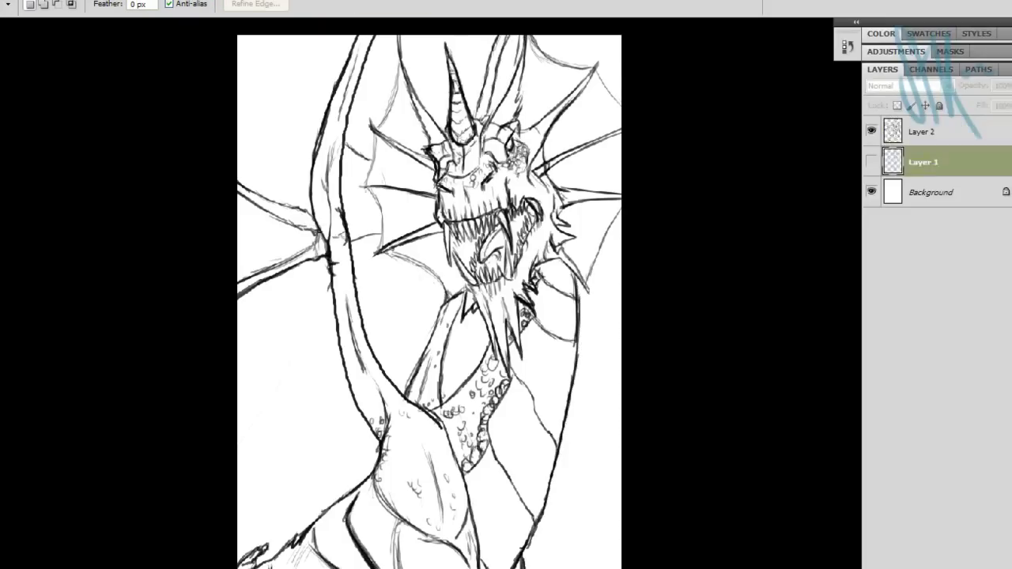
key("f")
Step: Fill the new layer with black at 44% opacity and clear it near the top horns
key("alt+BackSpace")
key("4")
key("4")
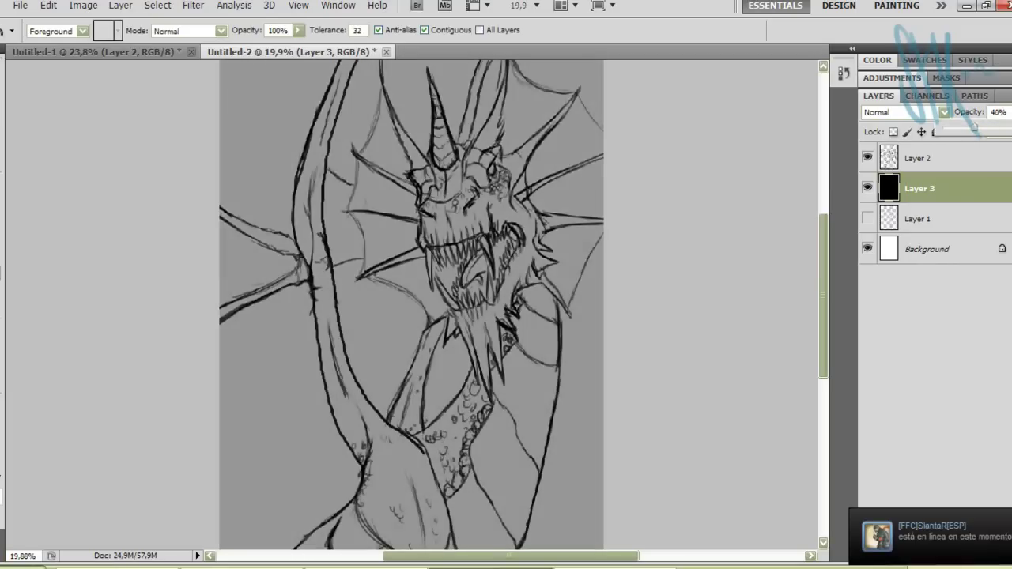
key("b")
mouse_move(479, 119)
left_mouse_down()
mouse_move(500, 60)
mouse_move(471, 141)
left_mouse_up()
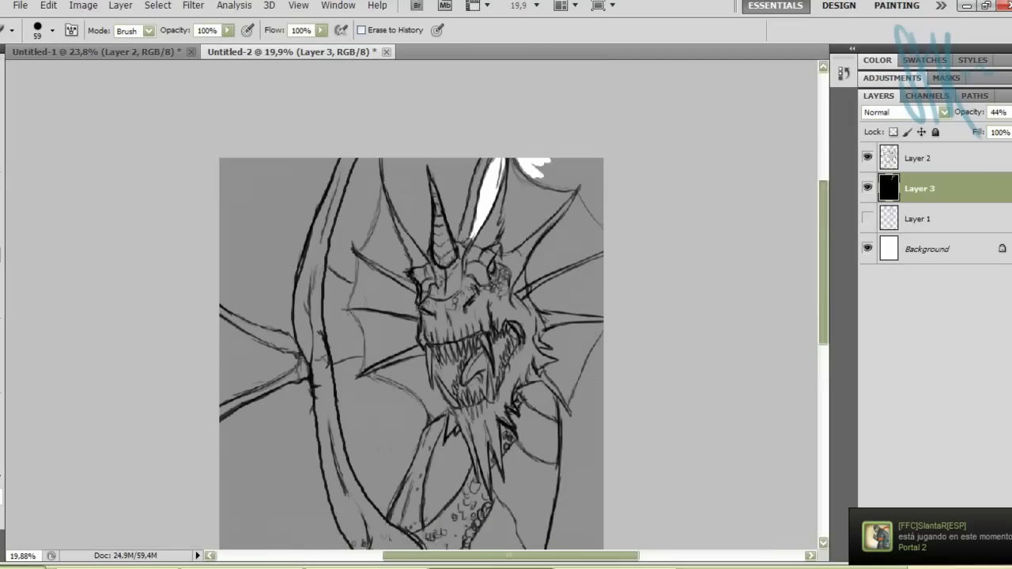
Step: Erase the dark tone along the right edge and in small patches inside the body
mouse_move(553, 197)
left_mouse_down()
mouse_move(601, 230)
mouse_move(589, 368)
left_mouse_up()
scroll(411, 316, "down", 3)
left_click_drag(590, 300, 586, 229)
scroll(411, 316, "down", 3)
mouse_move(512, 459)
left_mouse_down()
mouse_move(558, 316)
mouse_move(576, 174)
left_mouse_up()
left_click_drag(581, 379, 570, 206)
left_click_drag(585, 332, 538, 463)
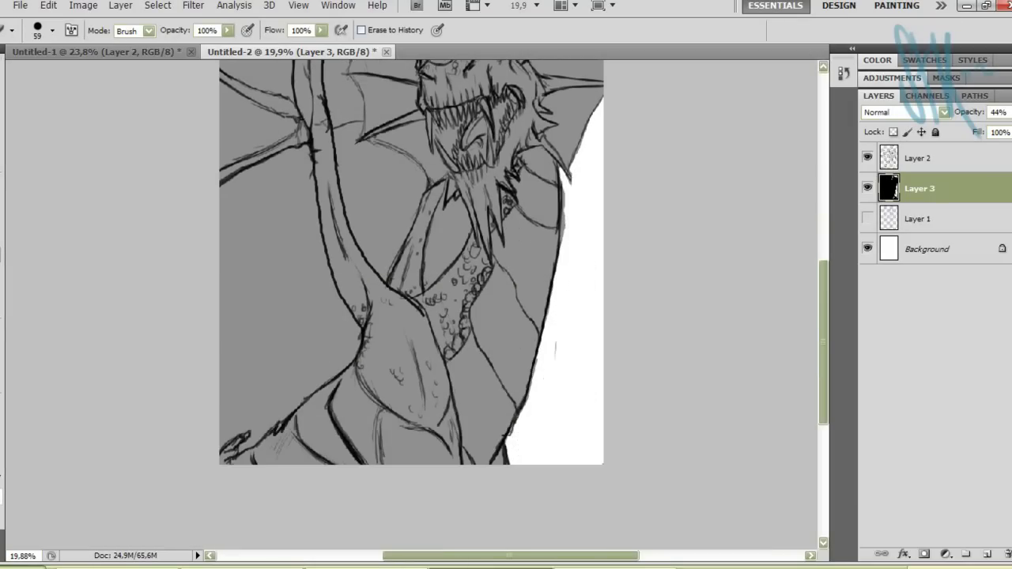
scroll(411, 316, "up", 2)
left_click_drag(467, 308, 431, 364)
left_click_drag(459, 285, 431, 356)
left_click_drag(448, 312, 439, 278)
scroll(411, 316, "up", 3)
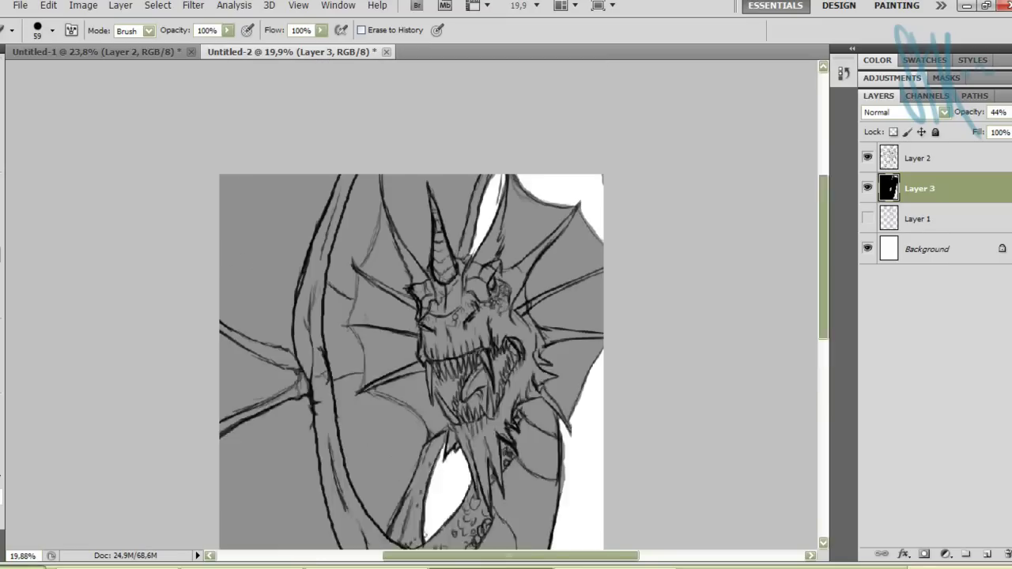
scroll(412, 316, "down", 2)
Step: Add Layer 4, fill it with black and set its opacity to 30%
left_click(987, 554)
key("g")
left_click(411, 316)
key("3")
scroll(411, 316, "up", 2)
key("b")
scroll(411, 317, "down", 2)
Step: Add a shading layer and select Layer 5, undoing a stray stroke
left_click(986, 553)
left_click(917, 248)
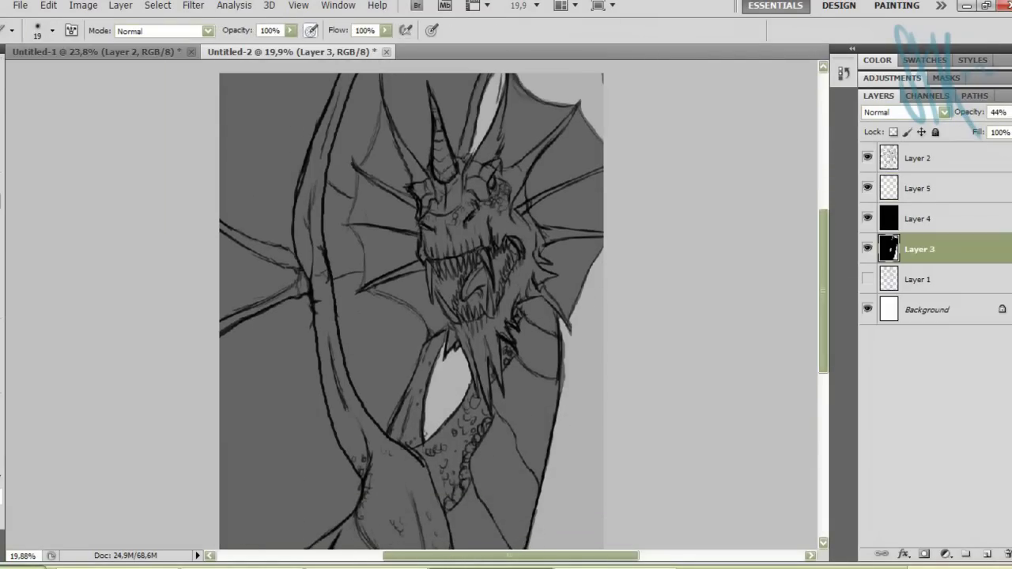
left_click(917, 158)
left_click_drag(514, 150, 577, 205)
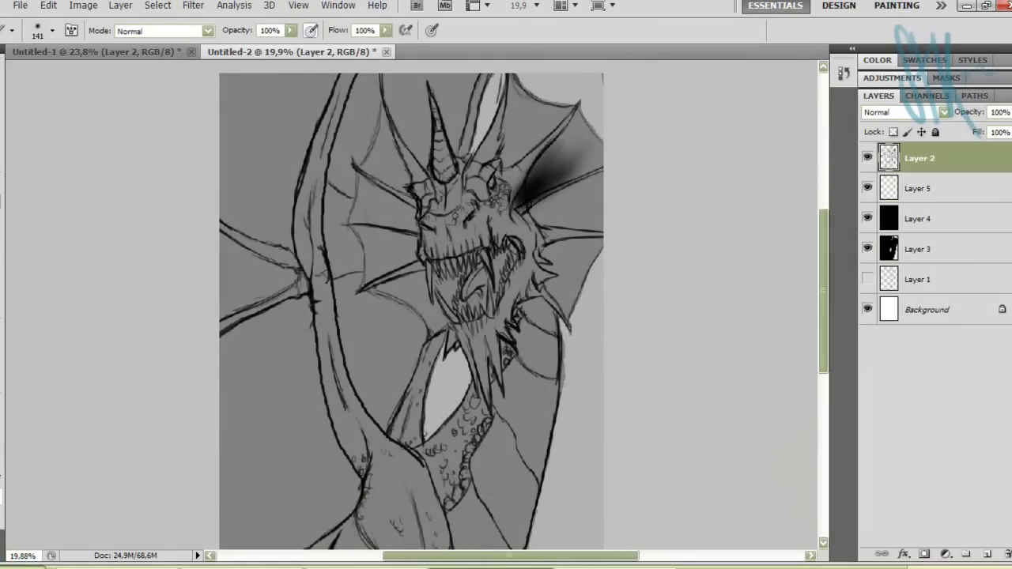
key("ctrl+z")
left_click(918, 248)
left_click(917, 189)
scroll(411, 316, "down", 1)
scroll(411, 305, "down", 3)
Step: Paint soft dark shading along the lower body and neck on Layer 5
left_click_drag(348, 356, 253, 466)
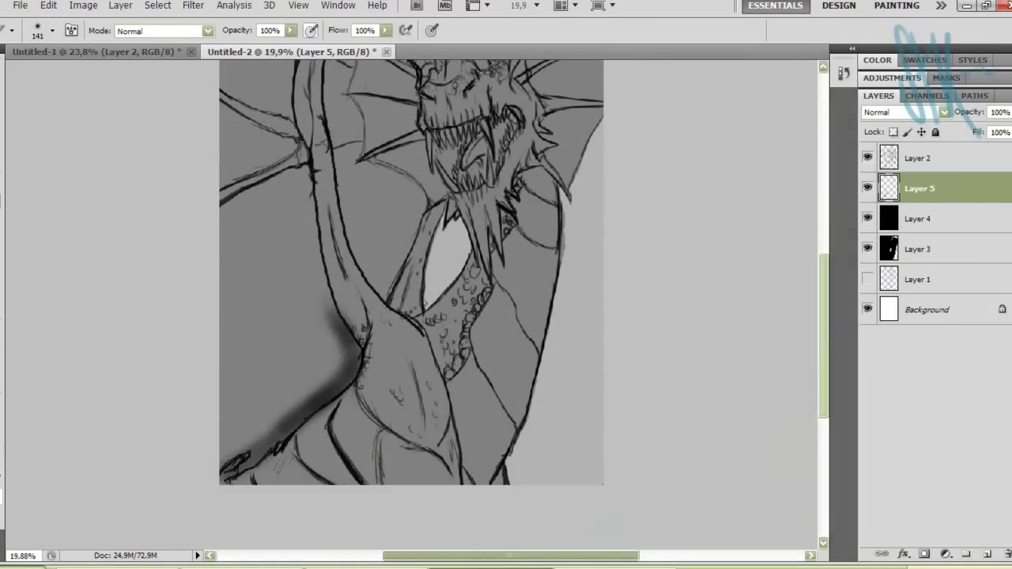
scroll(411, 304, "up", 2)
key("ctrl+alt+z")
left_click_drag(407, 452, 333, 545)
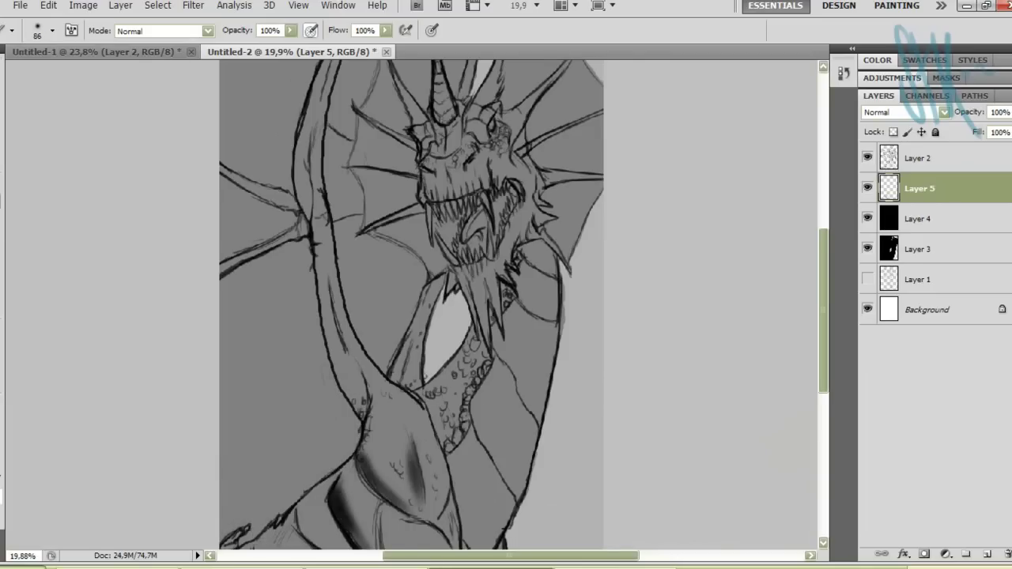
scroll(412, 304, "down", 2)
left_click_drag(389, 407, 372, 457)
mouse_move(528, 359)
left_mouse_down()
mouse_move(478, 457)
mouse_move(530, 324)
mouse_move(549, 158)
mouse_move(525, 134)
left_mouse_up()
scroll(411, 305, "up", 2)
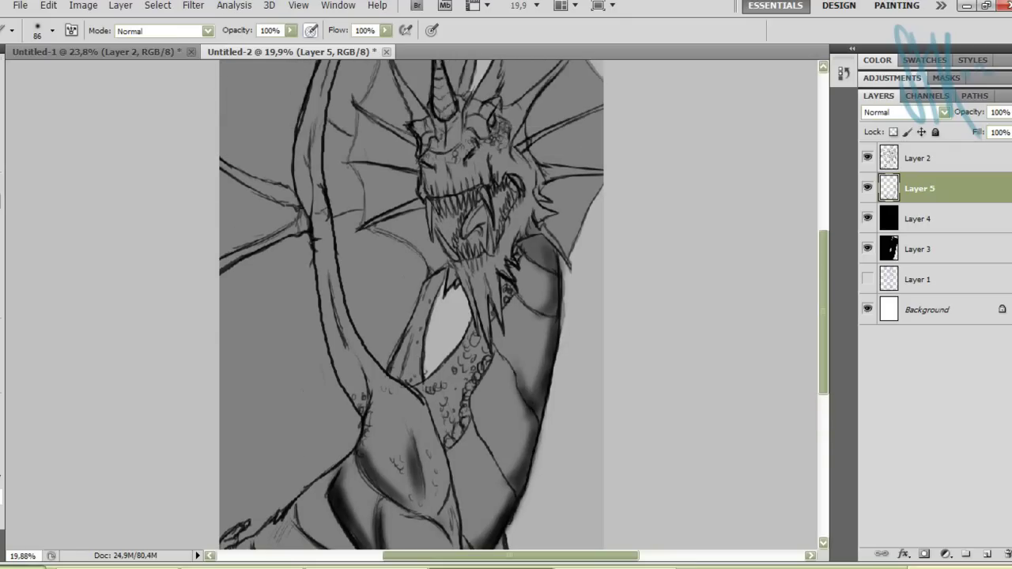
Step: Shade the wing edge and the bases of both horns
left_click_drag(502, 494, 498, 462)
left_click_drag(364, 411, 360, 388)
left_click_drag(292, 222, 309, 71)
left_click_drag(285, 197, 296, 95)
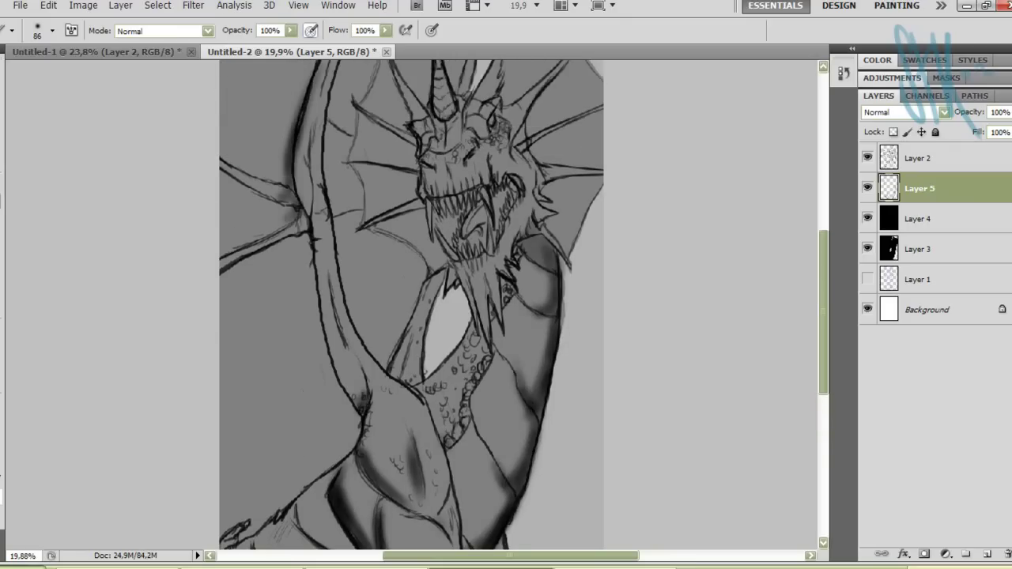
scroll(412, 305, "up", 2)
left_click_drag(506, 229, 526, 207)
left_click_drag(414, 238, 423, 231)
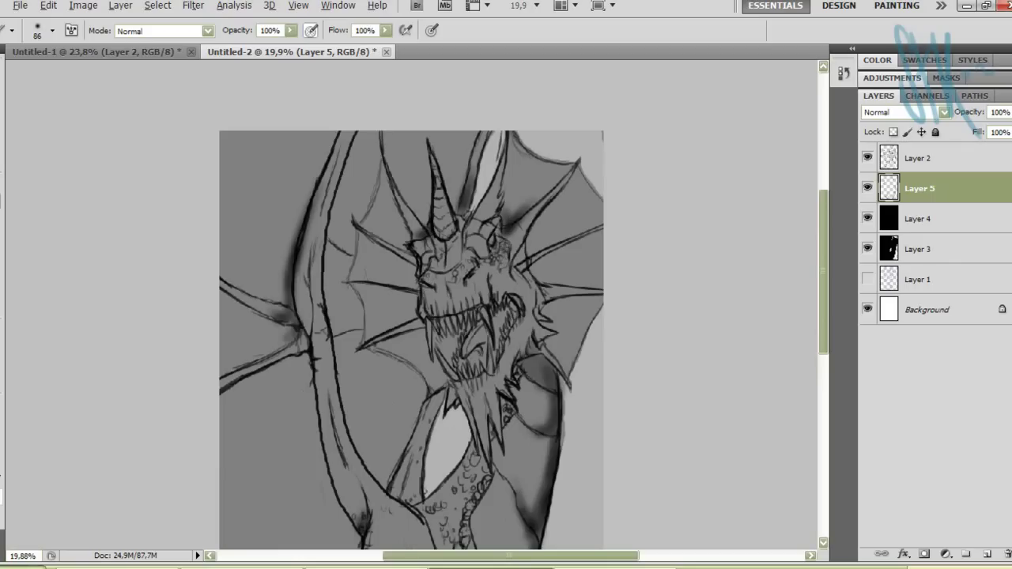
Step: Add Layer 6 and paint a long dark band along the wing arm
key("alt+bracketleft")
key("m")
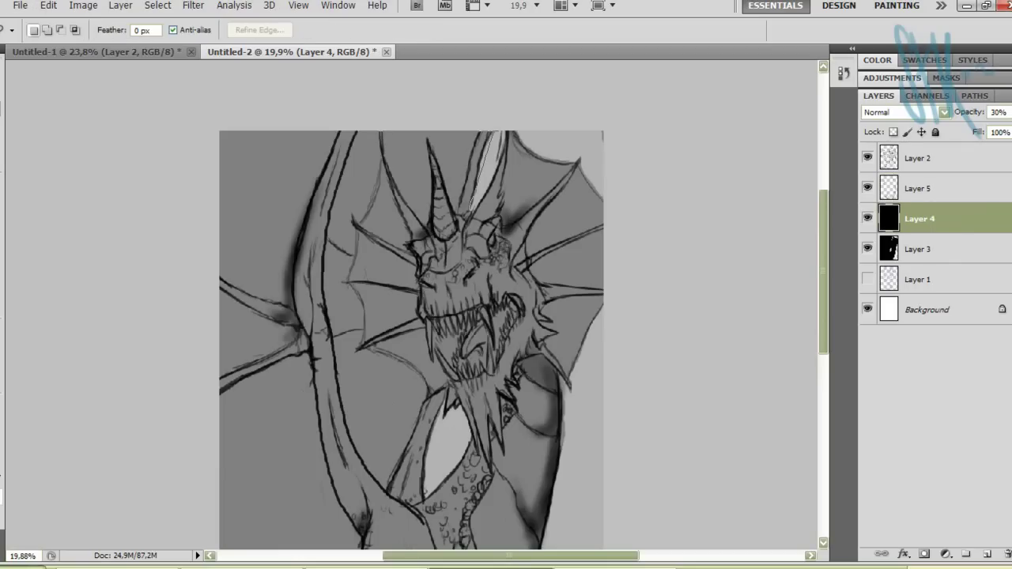
key("ctrl+shift+alt+n")
key("b")
left_click_drag(373, 135, 348, 189)
key("ctrl+z")
mouse_move(413, 500)
left_mouse_down()
mouse_move(355, 423)
mouse_move(344, 170)
mouse_move(367, 133)
mouse_move(347, 280)
left_mouse_up()
Step: Darken the lower neck, the wing–neck gap and the area between the top horns
left_click_drag(966, 111, 934, 111)
mouse_move(351, 293)
left_mouse_down()
mouse_move(411, 490)
mouse_move(439, 392)
left_mouse_up()
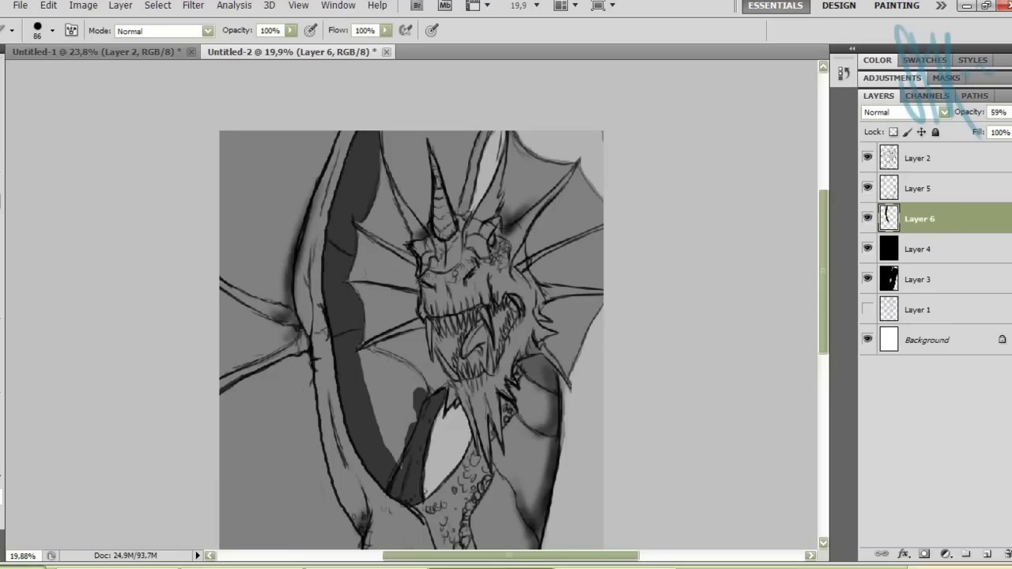
left_click_drag(399, 352, 371, 462)
left_click_drag(388, 133, 419, 225)
mouse_move(471, 133)
left_mouse_down()
mouse_move(474, 214)
mouse_move(439, 207)
left_mouse_up()
left_click_drag(431, 133, 458, 165)
Step: Reorder Layer 6 and Layer 4 and lower a layer's opacity to 11%
key("alt+bracketleft")
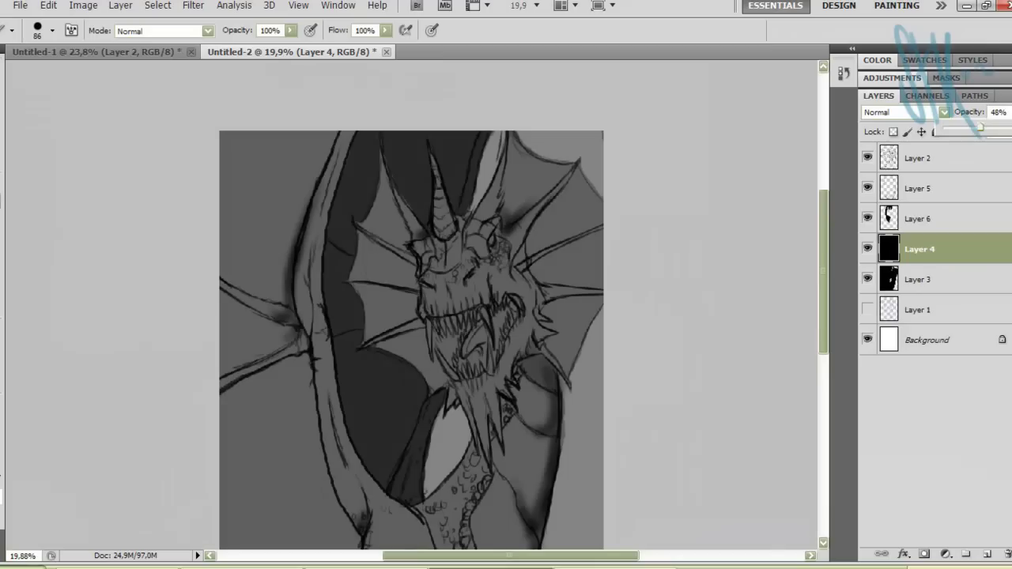
key("alt+bracketright")
key("ctrl+bracketleft")
key("ctrl+bracketright")
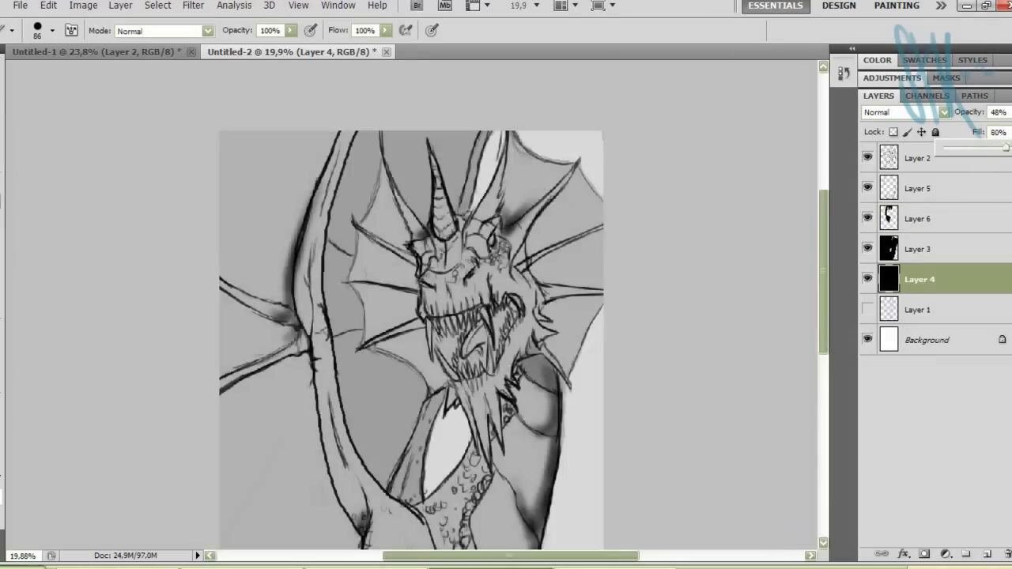
key("alt+bracketleft")
key("ctrl+bracketright")
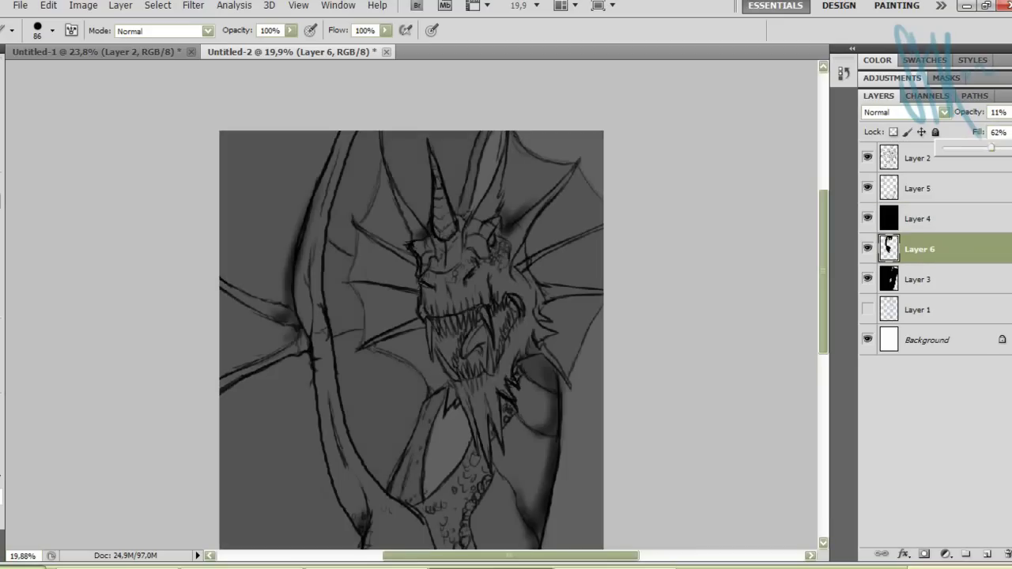
Step: Raise Layer 3's opacity, reorder the tone layers and set Layer 4 to 31% opacity
key("alt+bracketleft")
key("4")
key("7")
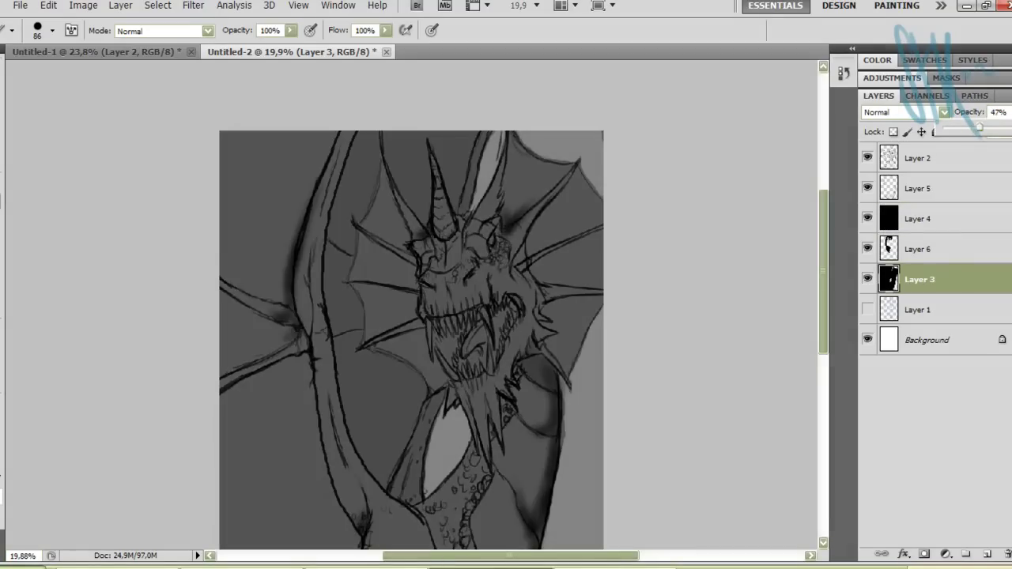
key("alt+bracketright")
key("ctrl+bracketright")
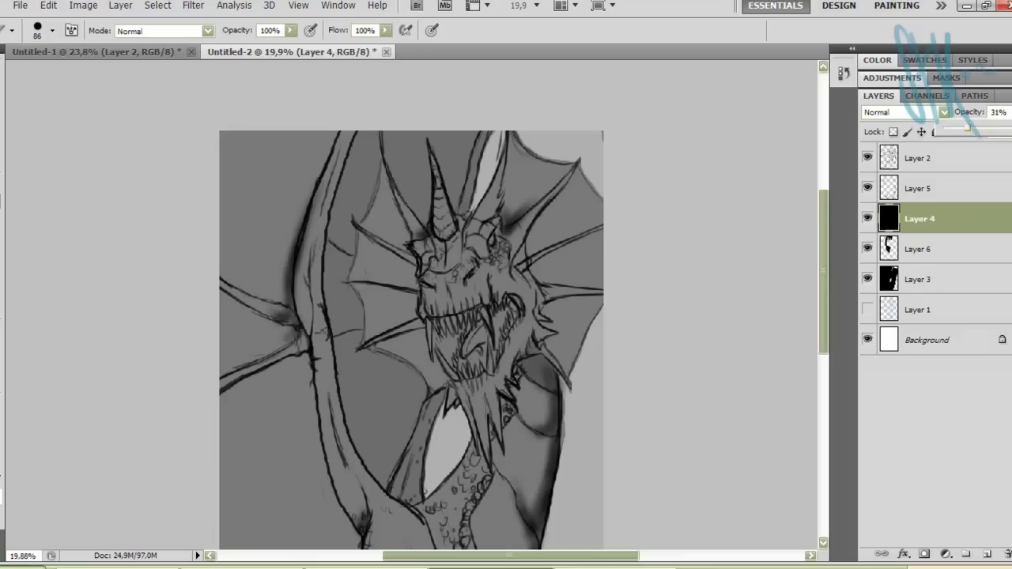
scroll(411, 340, "down", 3)
key("ctrl+bracketleft")
key("alt+bracketright")
key("alt+bracketright")
key("alt+bracketleft")
Step: Paint light highlights on the neck on the Layer 5 shading layer
key("alt+bracketright")
key("alt+bracketleft")
key("alt+bracketleft")
left_click_drag(413, 264, 405, 326)
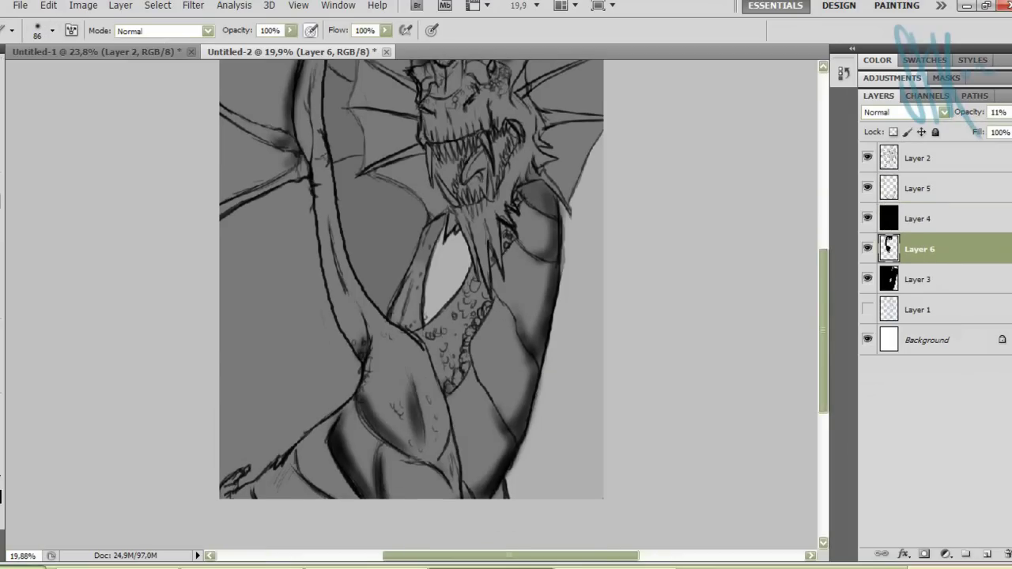
key("ctrl+z")
key("alt+bracketright")
key("alt+bracketright")
left_click_drag(411, 265, 399, 327)
left_click_drag(498, 272, 474, 358)
Step: Zoom in on the jaws and paint white highlights on the teeth and fangs with a size-20 brush
left_click(52, 31)
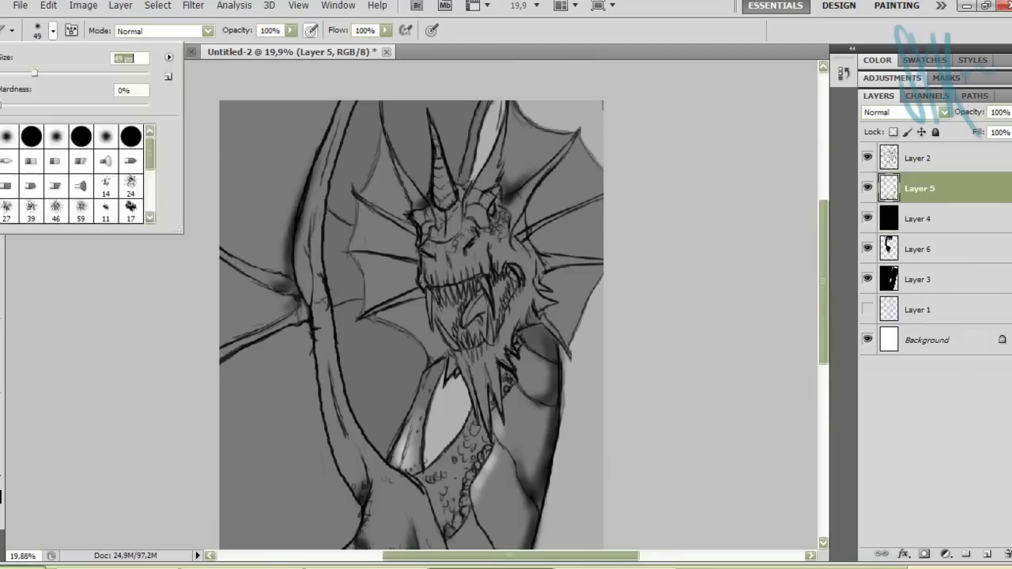
scroll(564, 237, "up", 5)
right_click(563, 236)
key("Return")
left_click_drag(528, 170, 538, 203)
left_click_drag(554, 168, 560, 205)
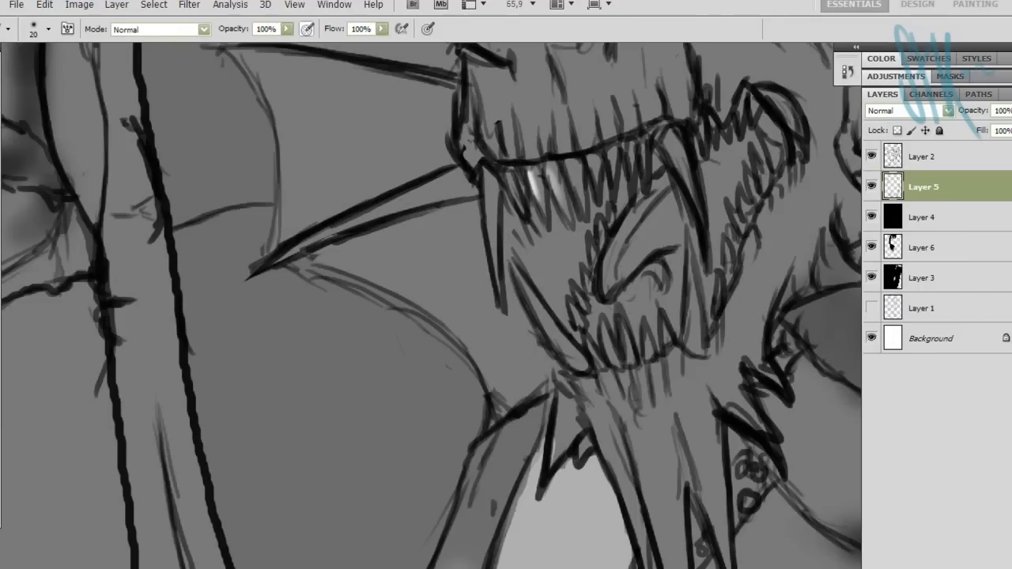
left_click_drag(680, 142, 688, 196)
left_click_drag(548, 327, 575, 367)
Step: Highlight the lower teeth, horn, brow, right cheek and upper teeth in white
left_click_drag(489, 170, 492, 250)
left_click_drag(689, 259, 691, 332)
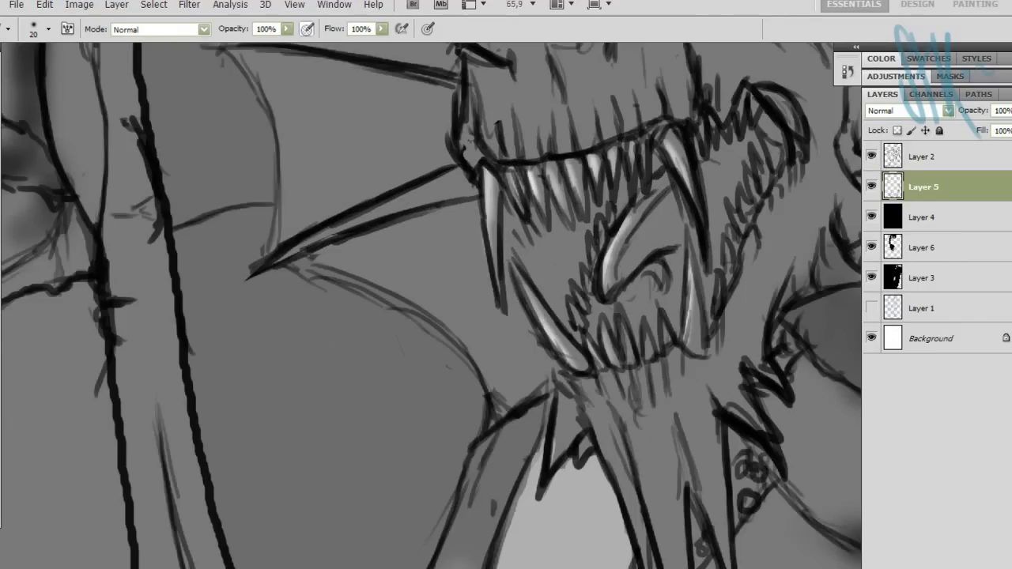
scroll(430, 306, "up", 5)
left_click_drag(571, 268, 585, 310)
left_click_drag(626, 186, 685, 225)
mouse_move(712, 315)
left_mouse_down()
mouse_move(727, 371)
mouse_move(759, 340)
left_mouse_up()
left_click_drag(498, 360, 545, 415)
left_click_drag(554, 372, 632, 356)
Step: Undo the brow and cheek highlights and set the brush opacity to 61%
key("ctrl+alt+z")
key("ctrl+alt+z")
key("ctrl+alt+z")
key("ctrl+alt+z")
key("ctrl+alt+z")
key("ctrl+alt+z")
left_click_drag(286, 29, 255, 44)
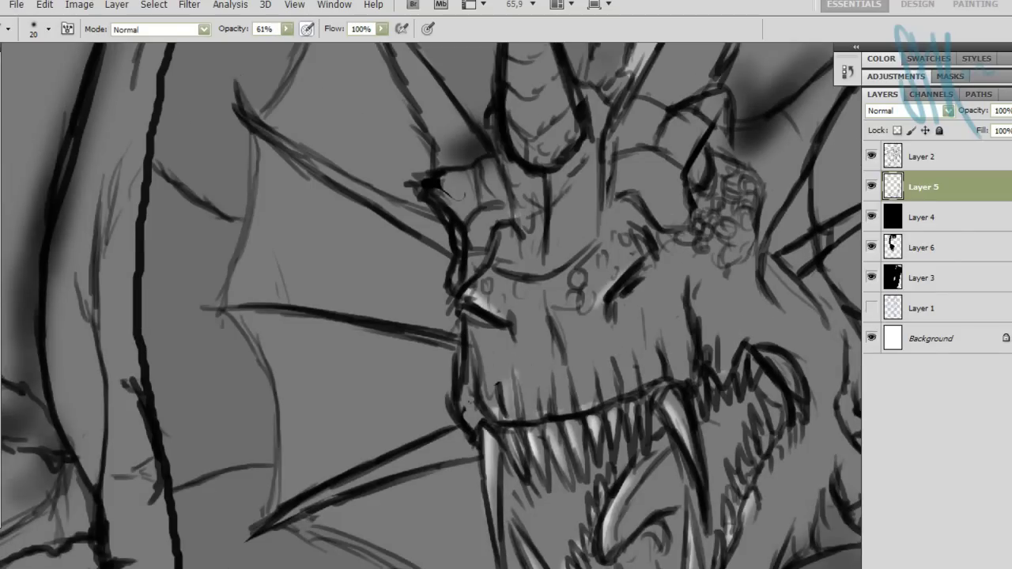
scroll(431, 306, "up", 2)
scroll(431, 306, "down", 3)
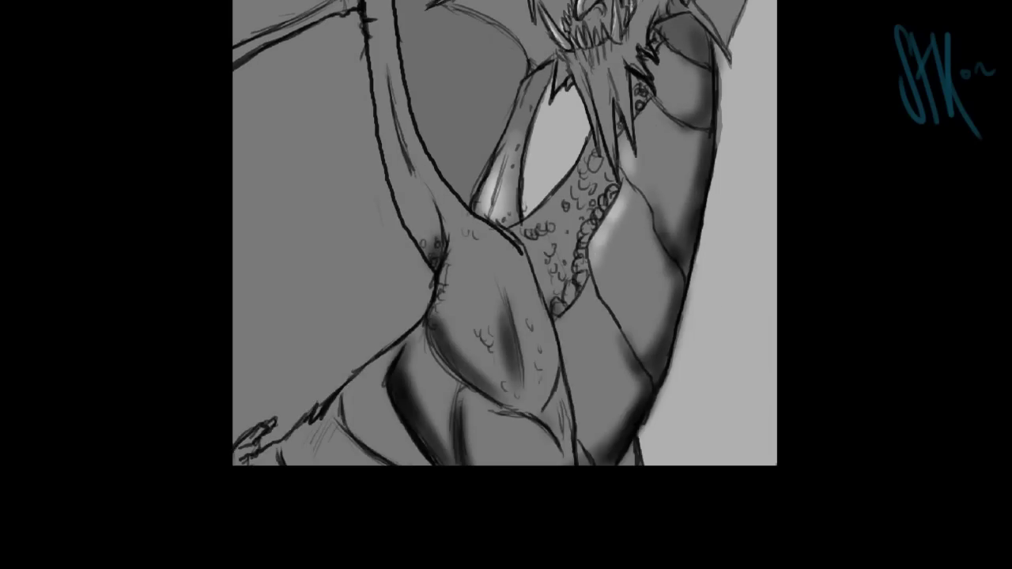
Step: Highlight the cheek edge and shade under the jaw and along the neck
left_click_drag(623, 147, 598, 237)
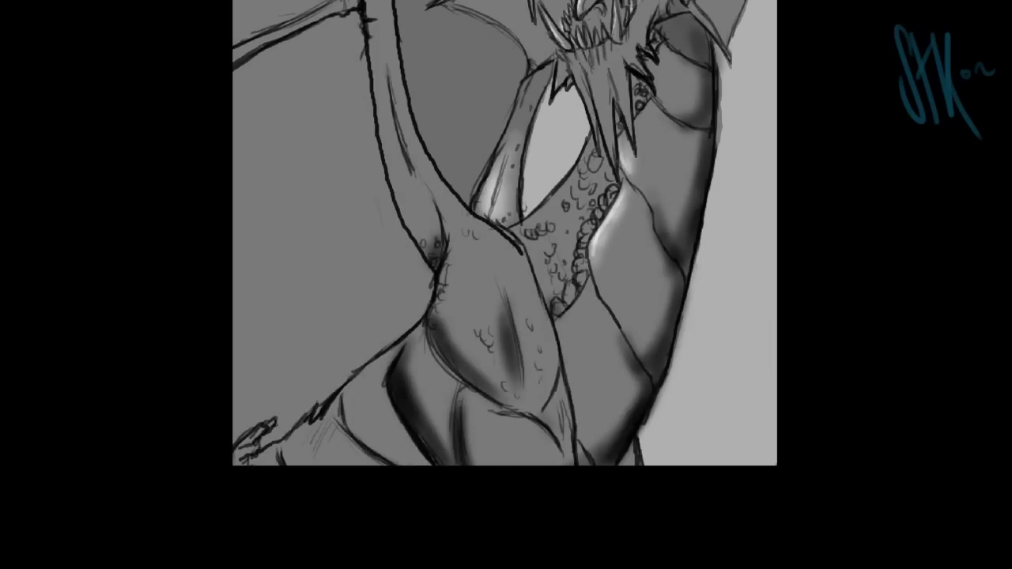
left_click_drag(636, 79, 653, 136)
left_click_drag(639, 99, 642, 170)
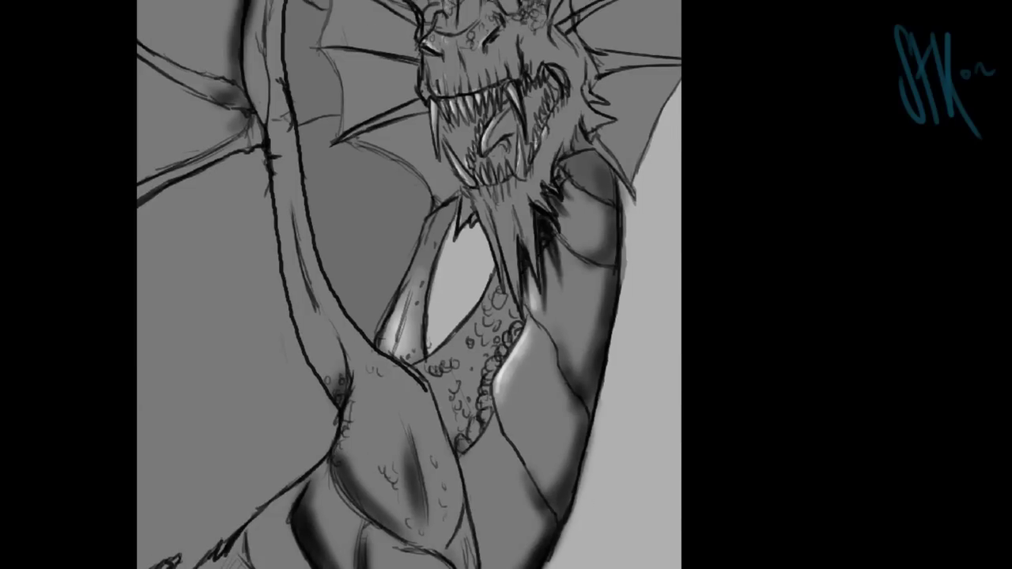
left_click_drag(557, 218, 545, 285)
left_click_drag(528, 241, 544, 312)
mouse_move(561, 180)
left_mouse_down()
mouse_move(541, 230)
mouse_move(545, 265)
mouse_move(538, 238)
left_mouse_up()
mouse_move(585, 119)
left_mouse_down()
mouse_move(562, 205)
mouse_move(569, 154)
left_mouse_up()
key("shift+Tab")
key("shift+Tab")
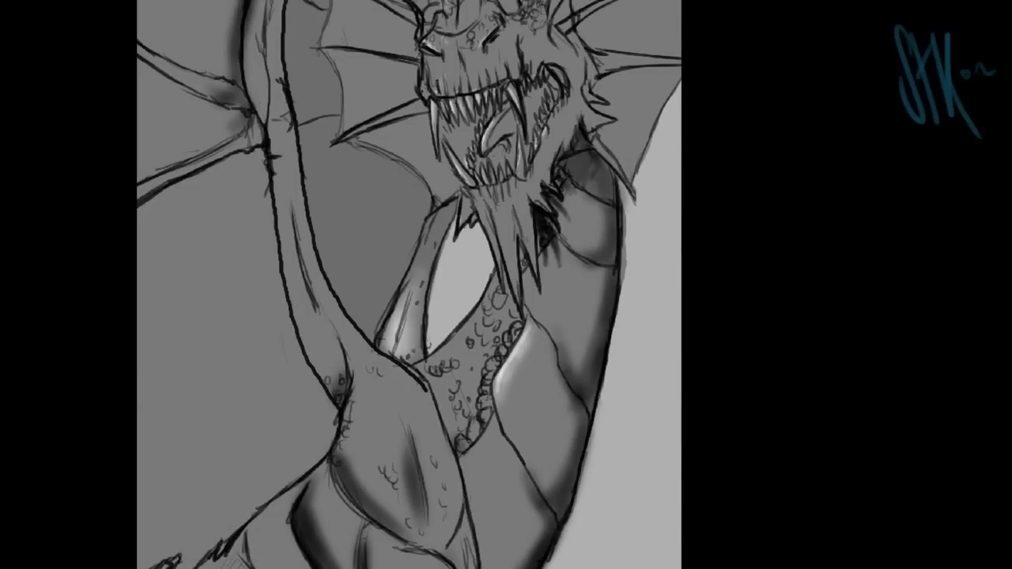
left_click_drag(585, 240, 571, 260)
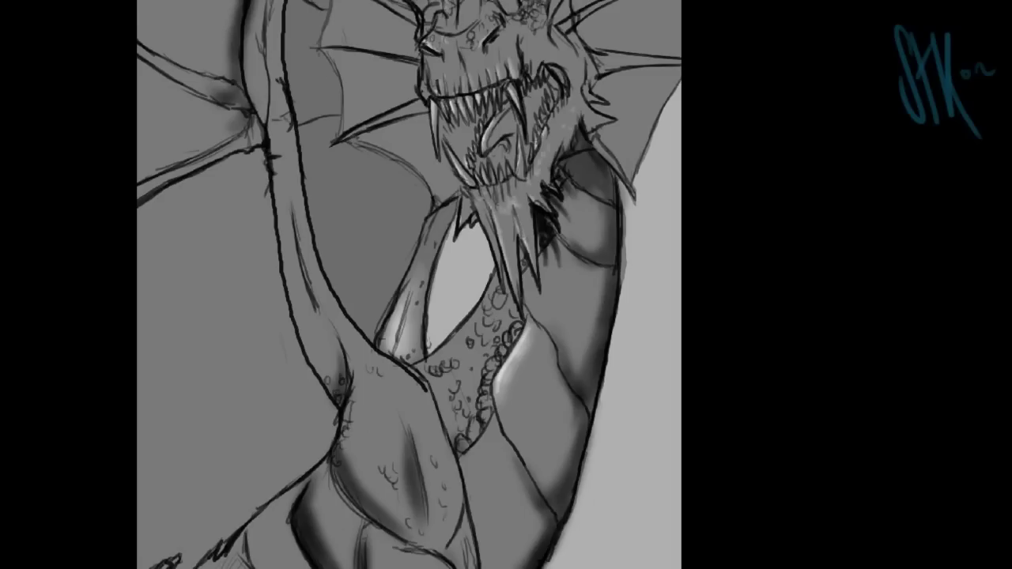
Step: Adjust brush size and hardness, then paint scale shading on the neck and lower neck
right_click(416, 207)
key("Return")
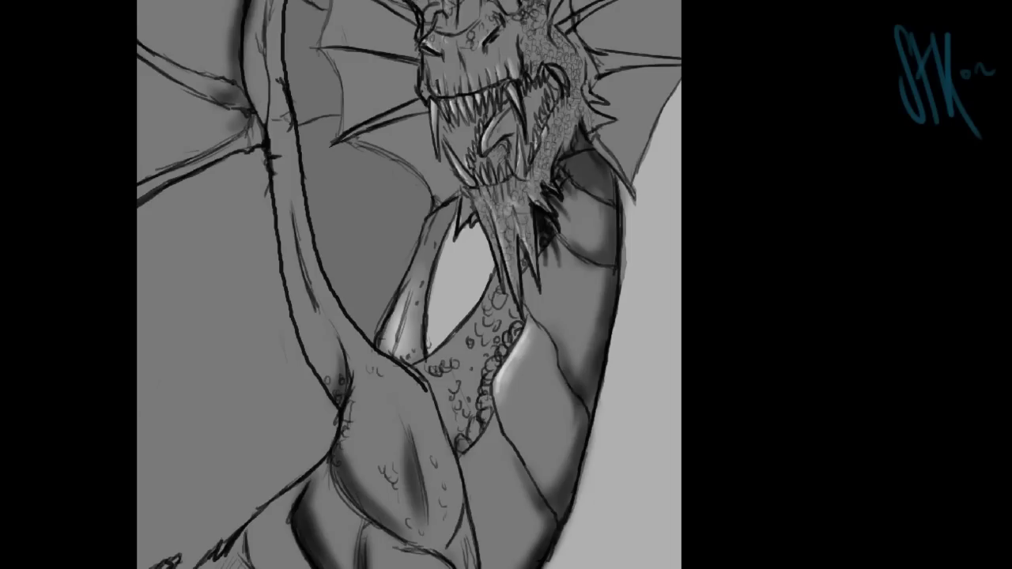
left_click_drag(474, 284, 441, 363)
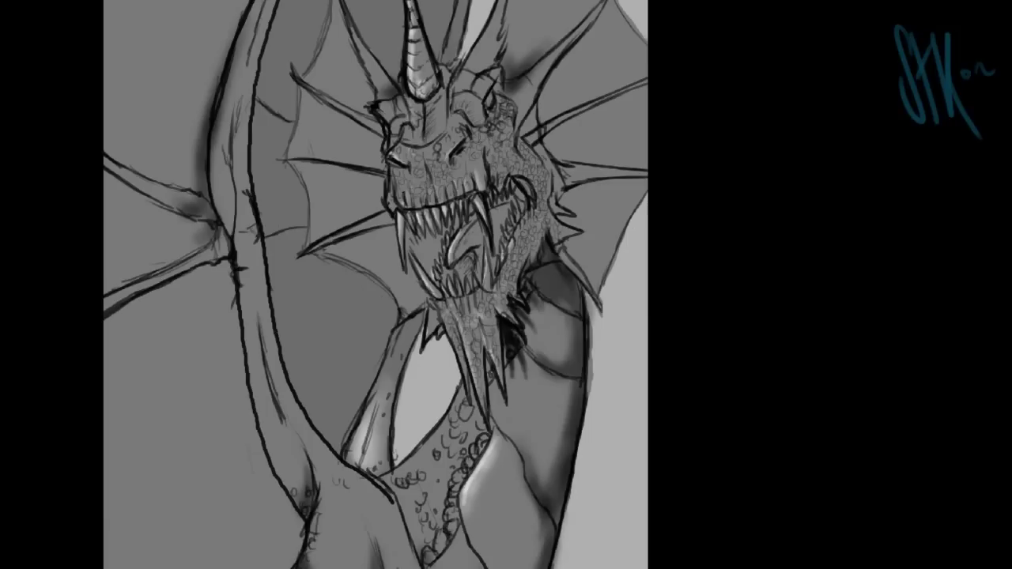
left_click_drag(404, 474, 437, 427)
left_click_drag(405, 506, 443, 436)
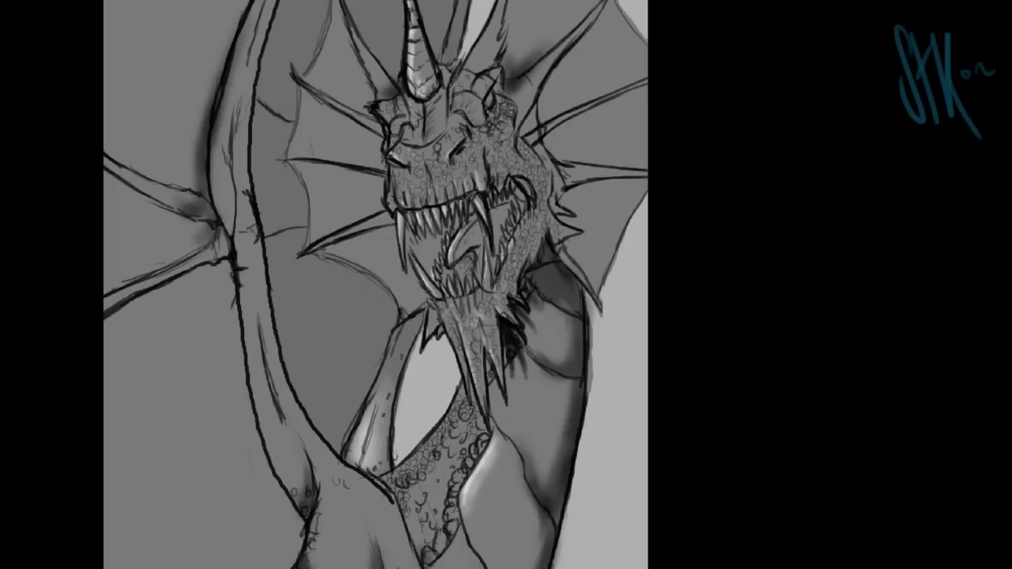
left_click_drag(419, 498, 466, 431)
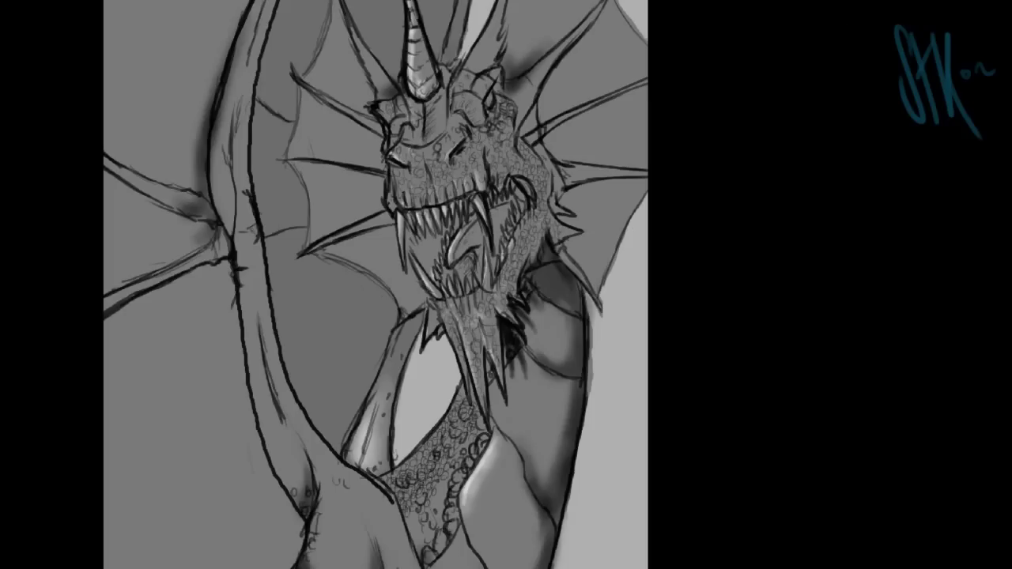
left_click_drag(417, 545, 439, 490)
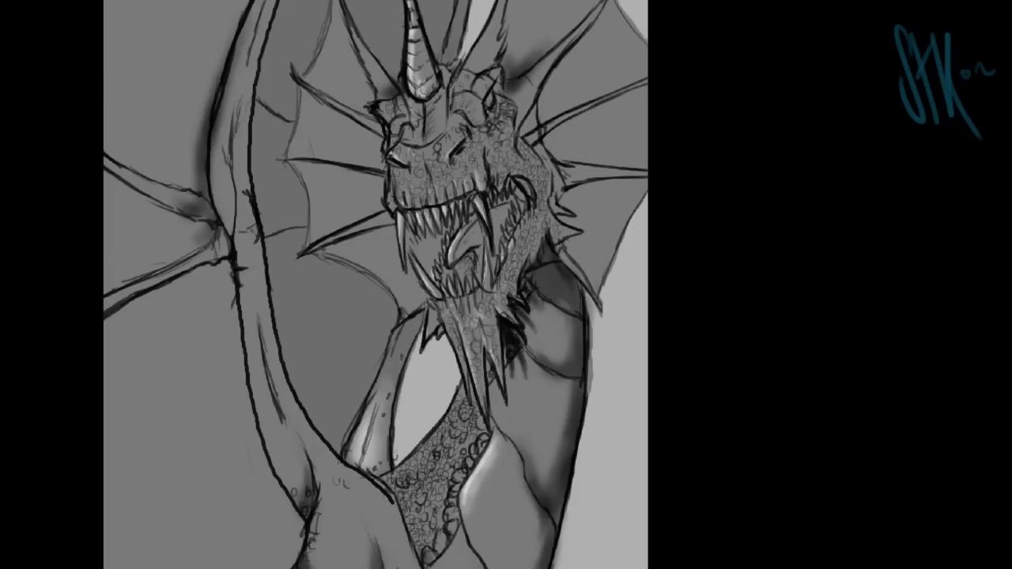
scroll(375, 285, "down", 3)
scroll(506, 284, "up", 4)
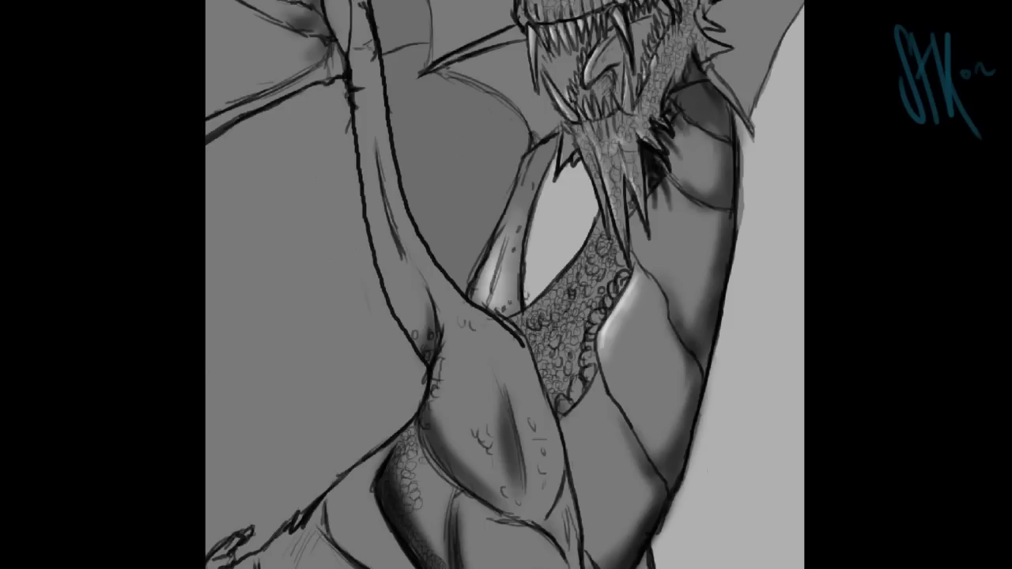
left_click_drag(418, 505, 432, 468)
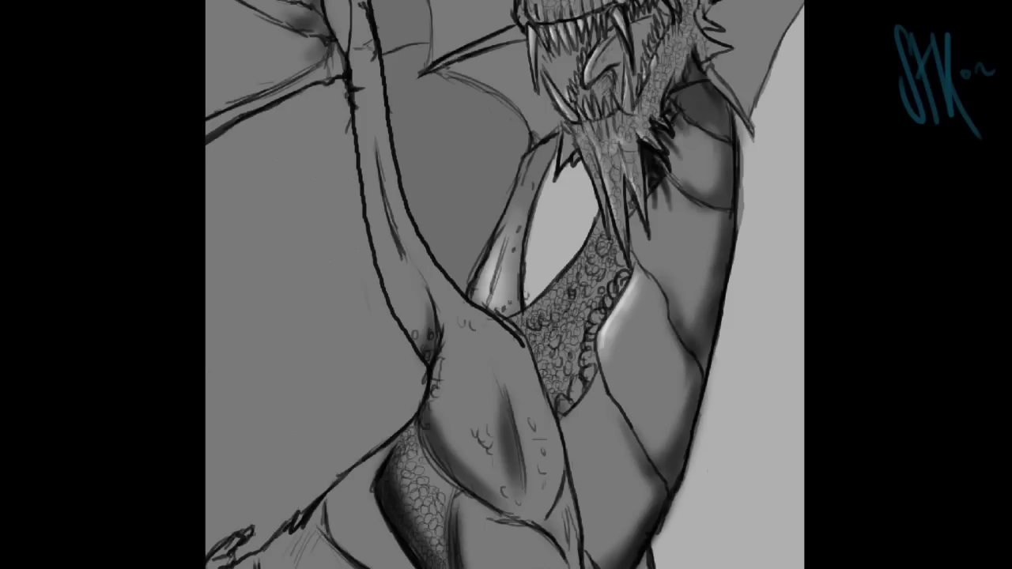
Step: Fill the dragon's lower body with dark scale texture
mouse_move(474, 506)
left_mouse_down()
mouse_move(483, 553)
mouse_move(499, 565)
left_mouse_up()
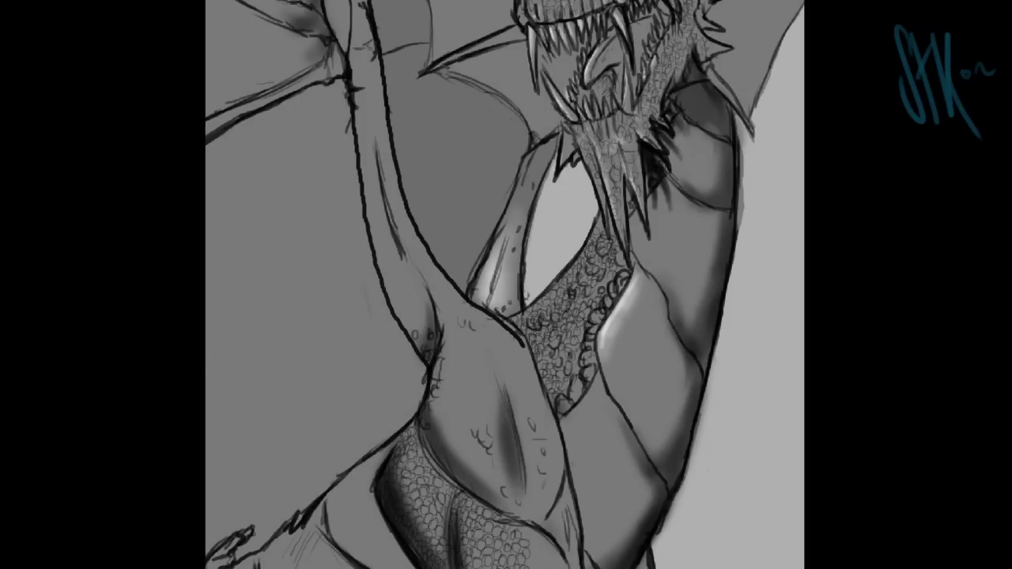
left_click_drag(534, 536, 573, 563)
left_click_drag(563, 486, 545, 529)
left_click_drag(473, 483, 534, 517)
left_click_drag(434, 414, 462, 463)
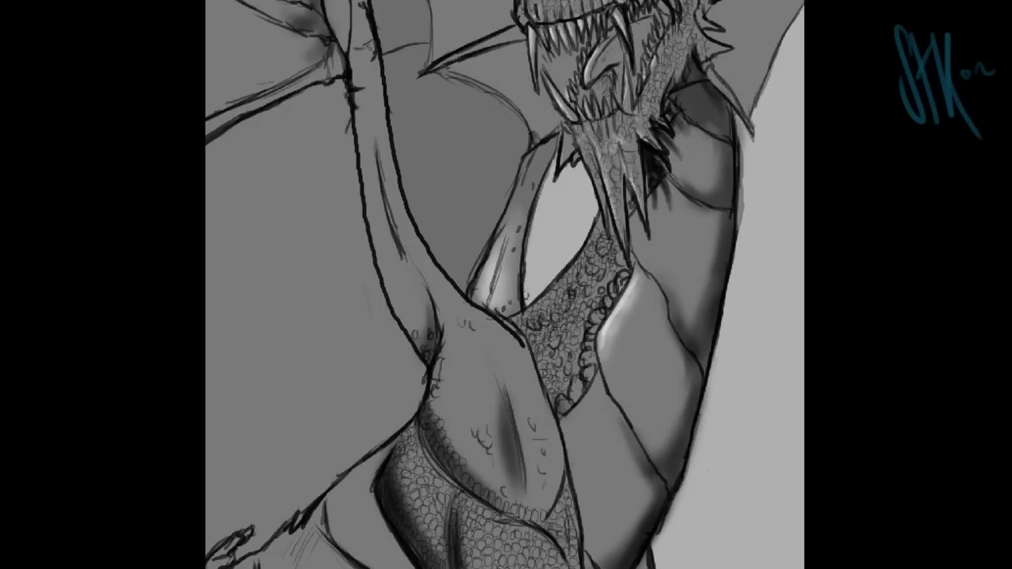
left_click_drag(494, 506, 558, 467)
mouse_move(434, 400)
left_mouse_down()
mouse_move(478, 467)
mouse_move(549, 494)
left_mouse_up()
left_click_drag(553, 458, 550, 482)
mouse_move(433, 391)
left_mouse_down()
mouse_move(463, 446)
mouse_move(538, 490)
mouse_move(558, 447)
mouse_move(447, 324)
mouse_move(465, 433)
left_mouse_up()
mouse_move(498, 470)
left_mouse_down()
mouse_move(558, 443)
mouse_move(553, 409)
mouse_move(540, 426)
left_mouse_up()
mouse_move(470, 411)
left_mouse_down()
mouse_move(492, 434)
mouse_move(463, 372)
mouse_move(529, 388)
left_mouse_up()
Step: Paint scale texture over the chest and along the neck-chest edge
left_click_drag(457, 386, 482, 350)
left_click_drag(498, 386, 532, 370)
left_click_drag(451, 357, 470, 326)
mouse_move(470, 376)
left_mouse_down()
mouse_move(514, 354)
mouse_move(449, 312)
mouse_move(419, 344)
left_mouse_up()
mouse_move(420, 273)
left_mouse_down()
mouse_move(399, 325)
mouse_move(372, 207)
left_mouse_up()
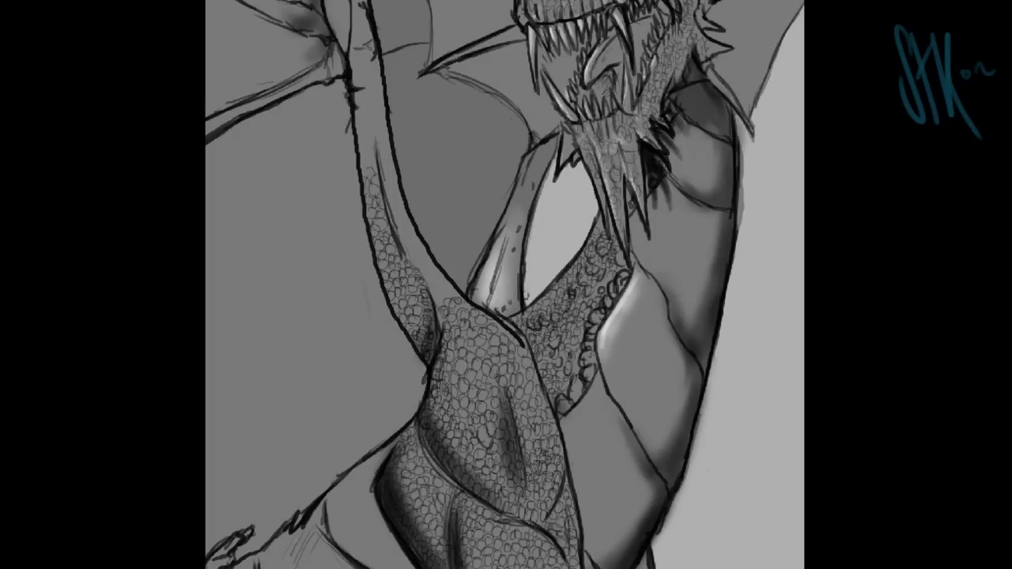
left_click_drag(451, 294, 418, 257)
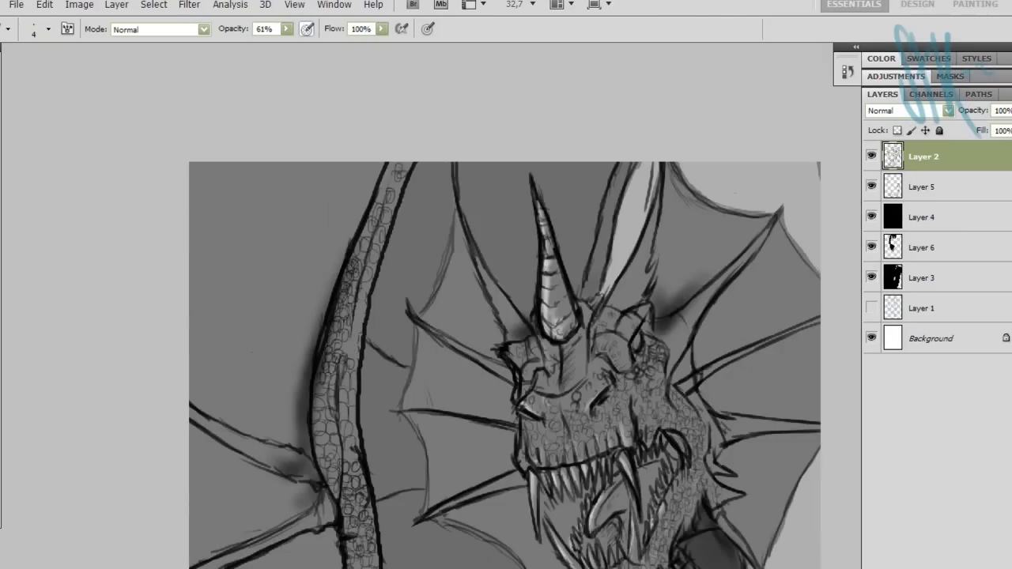
Step: After briefly trying the Blur tool, paint scales around the right horn base and right neck
key("r")
scroll(504, 364, "down", 5)
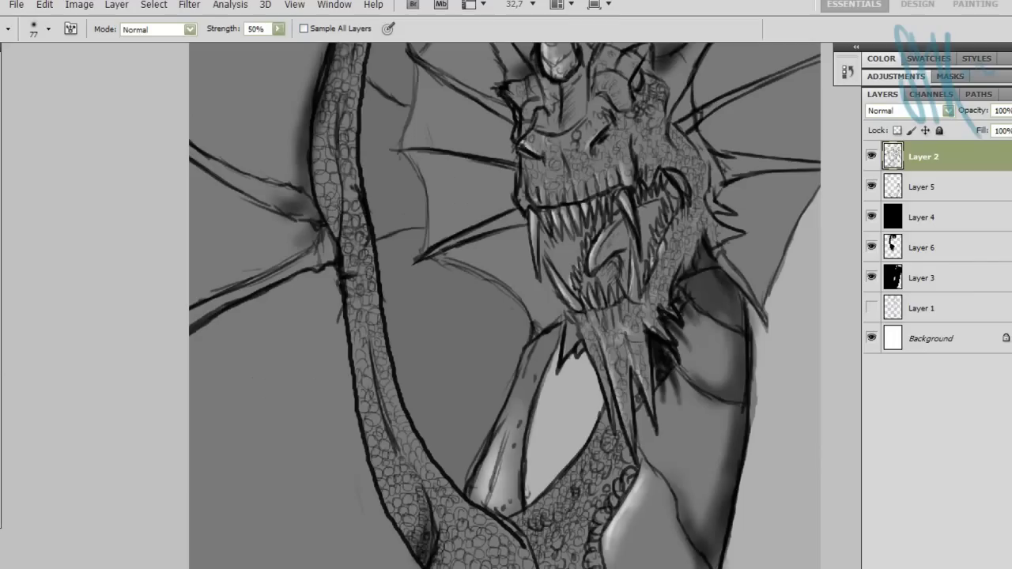
scroll(505, 316, "up", 5)
key("b")
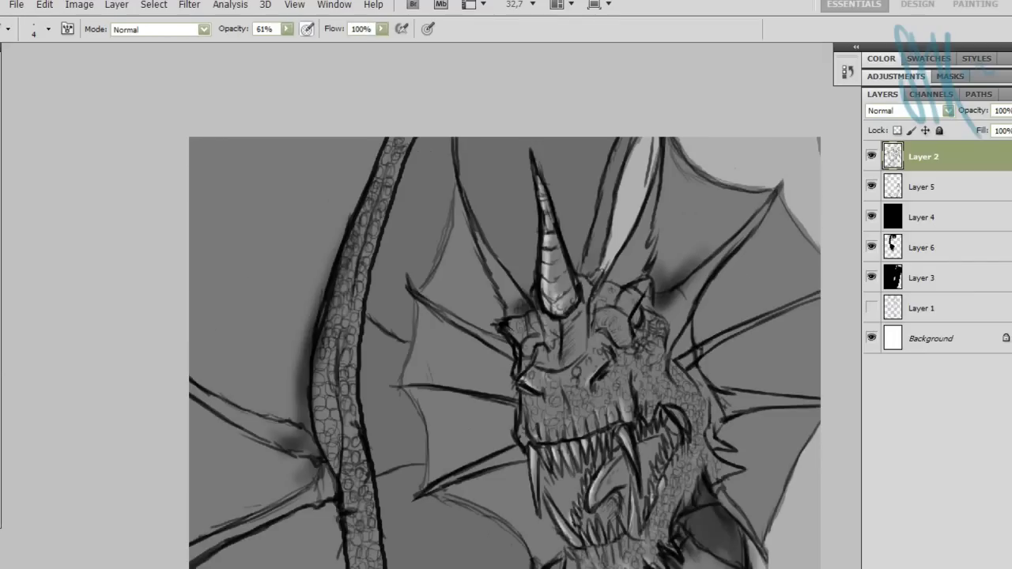
left_click_drag(605, 280, 640, 253)
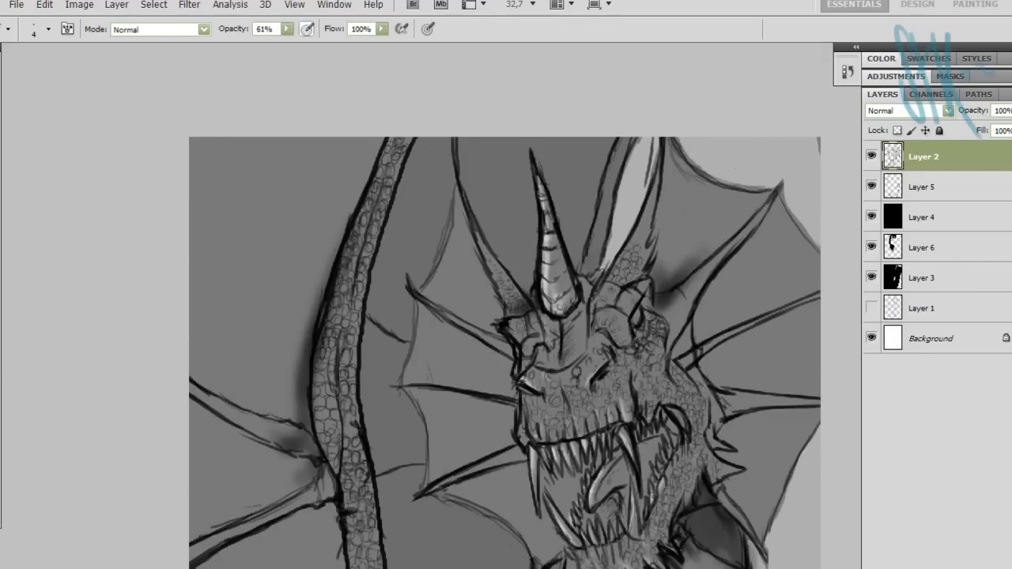
mouse_move(662, 307)
left_mouse_down()
mouse_move(681, 340)
mouse_move(715, 261)
left_mouse_up()
left_click_drag(510, 351, 483, 334)
mouse_move(681, 328)
left_mouse_down()
mouse_move(680, 356)
mouse_move(718, 424)
left_mouse_up()
left_click_drag(709, 438, 726, 448)
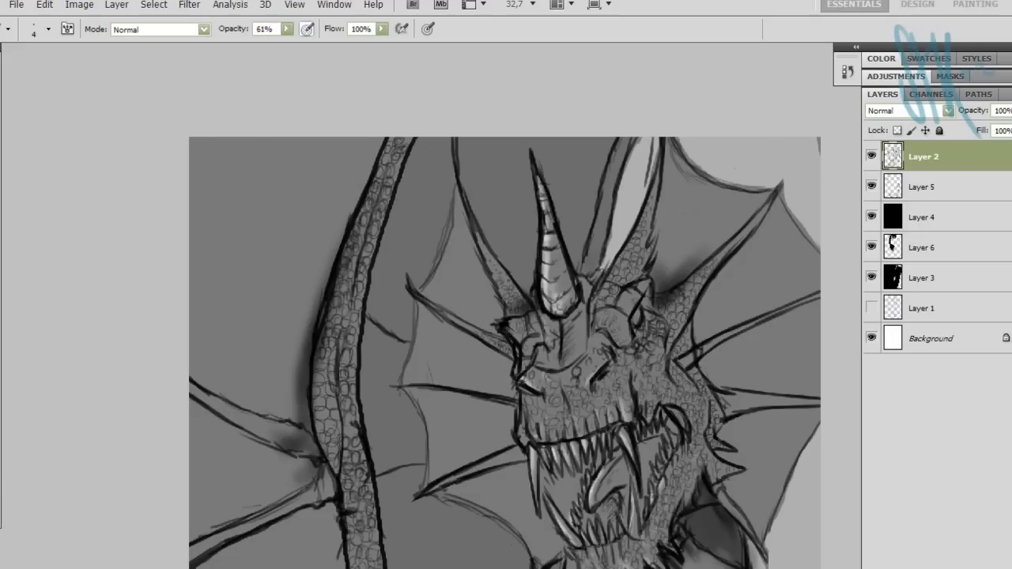
Step: Add scales on the face below the central horn and along the left neck edge
mouse_move(566, 312)
left_mouse_down()
mouse_move(582, 328)
mouse_move(577, 358)
left_mouse_up()
left_click_drag(560, 343, 542, 357)
left_click(635, 320)
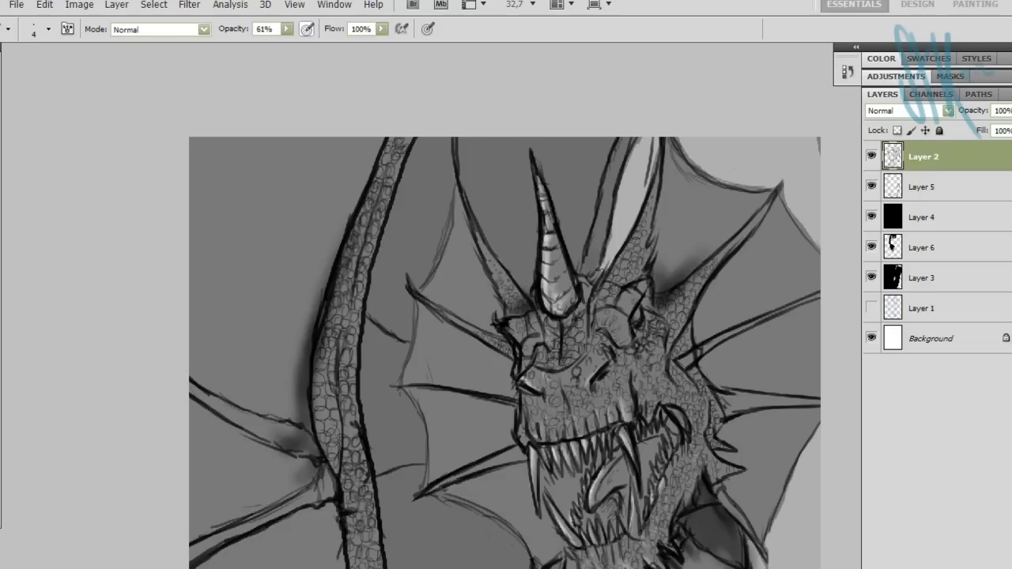
scroll(504, 305, "down", 5)
scroll(505, 305, "up", 5)
scroll(504, 306, "down", 4)
left_click_drag(508, 474, 519, 396)
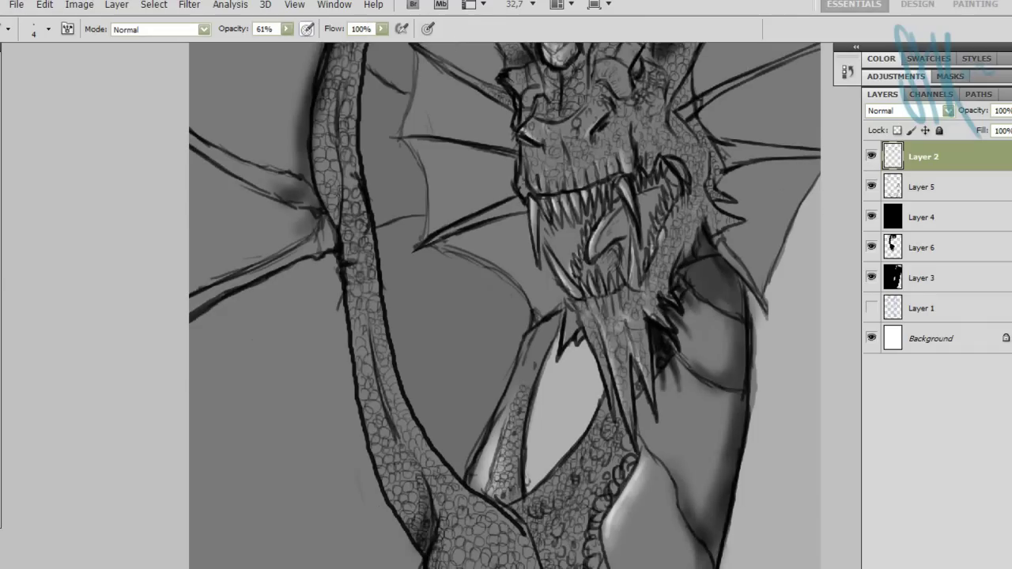
left_click_drag(481, 474, 516, 355)
left_click_drag(544, 324, 498, 439)
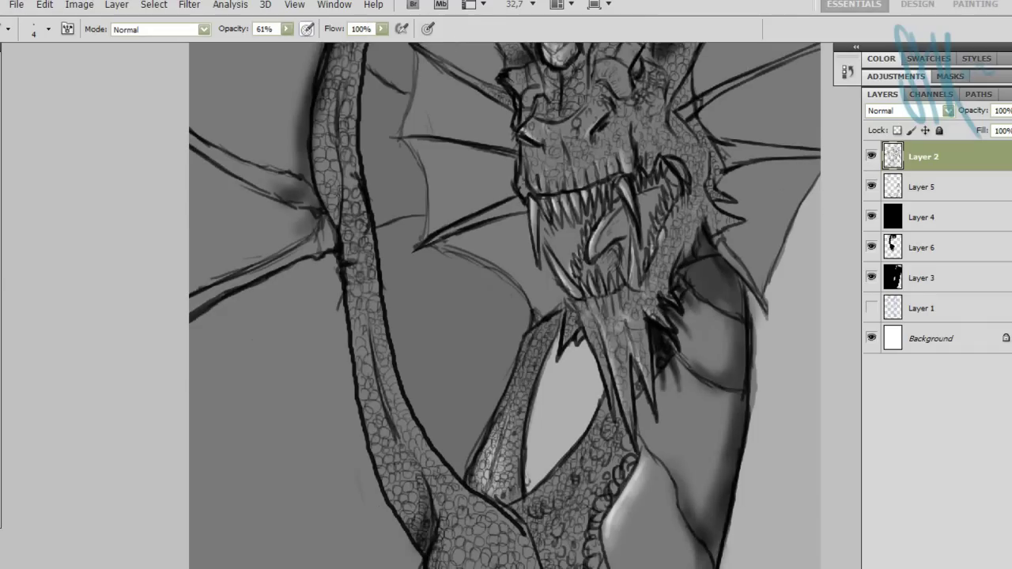
Step: Add a dark stroke on the dragon's right side and create empty Layer 7 on top
scroll(569, 324, "up", 3)
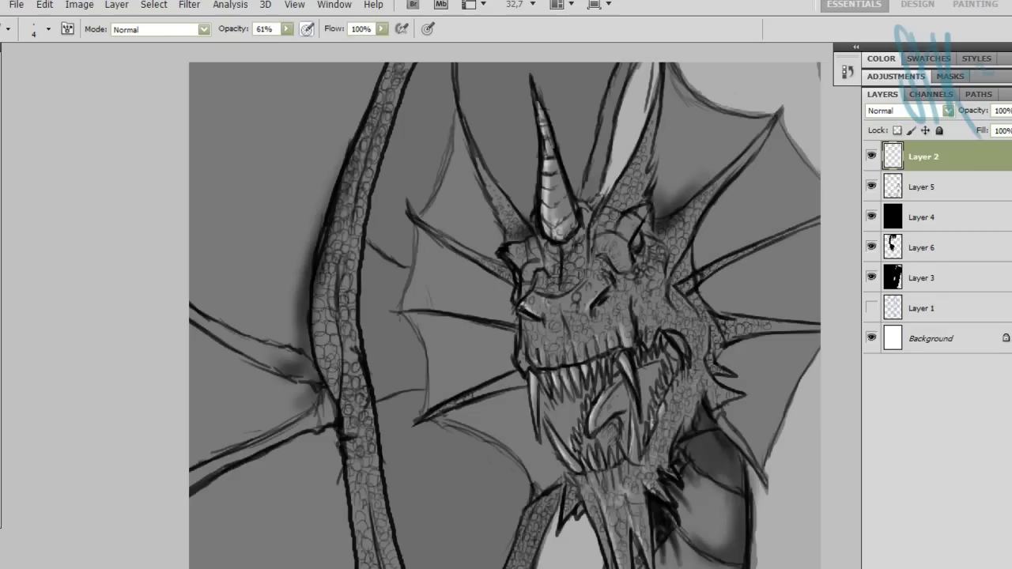
left_click_drag(718, 419, 752, 459)
scroll(791, 122, "down", 2)
scroll(791, 123, "down", 1)
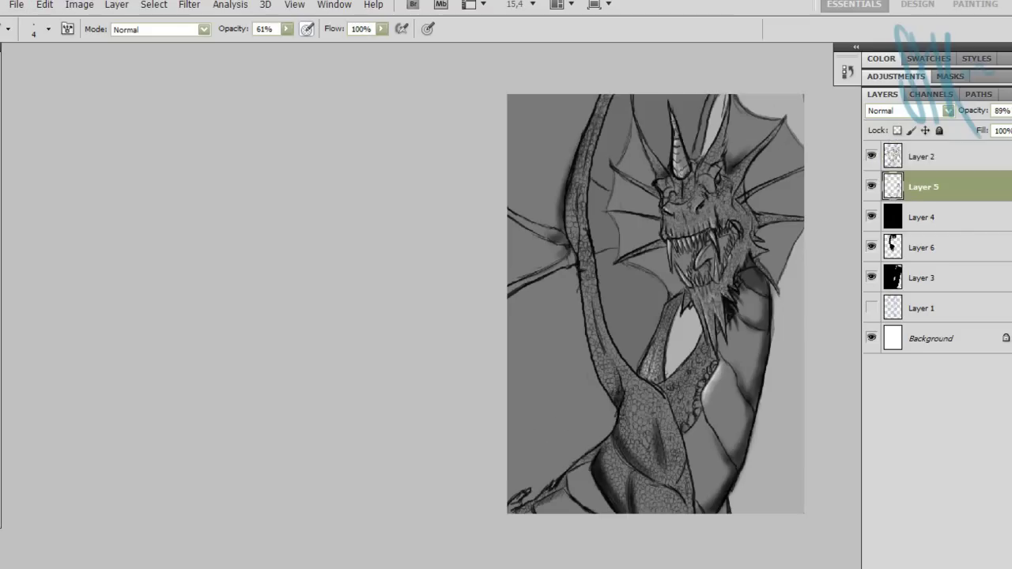
key("ctrl+shift+alt+n")
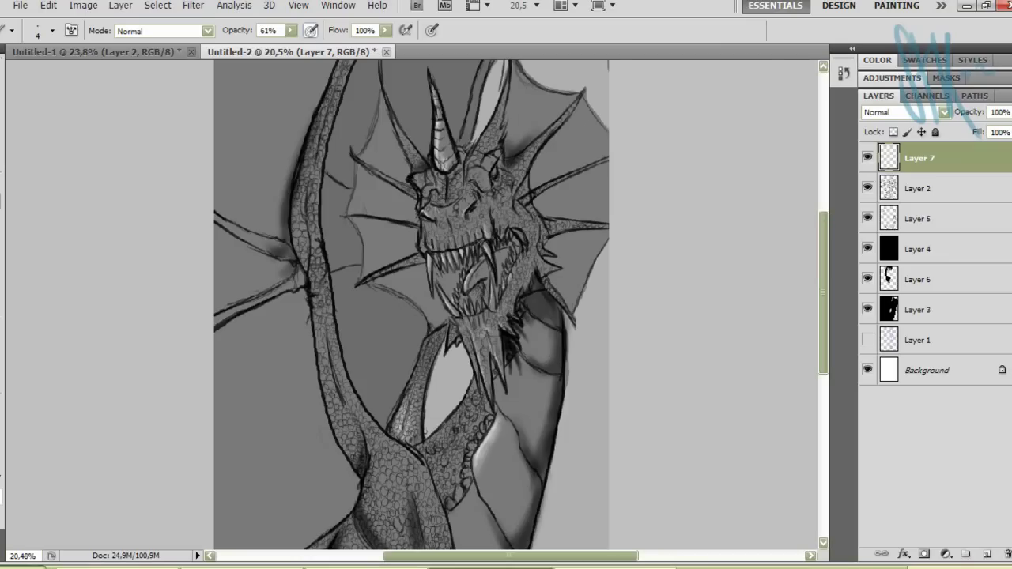
Step: Enlarge the brush to size 7 and paint light highlights along the neck scales
scroll(427, 190, "up", 3)
right_click(456, 255)
left_click_drag(117, 91, 135, 90)
key("Return")
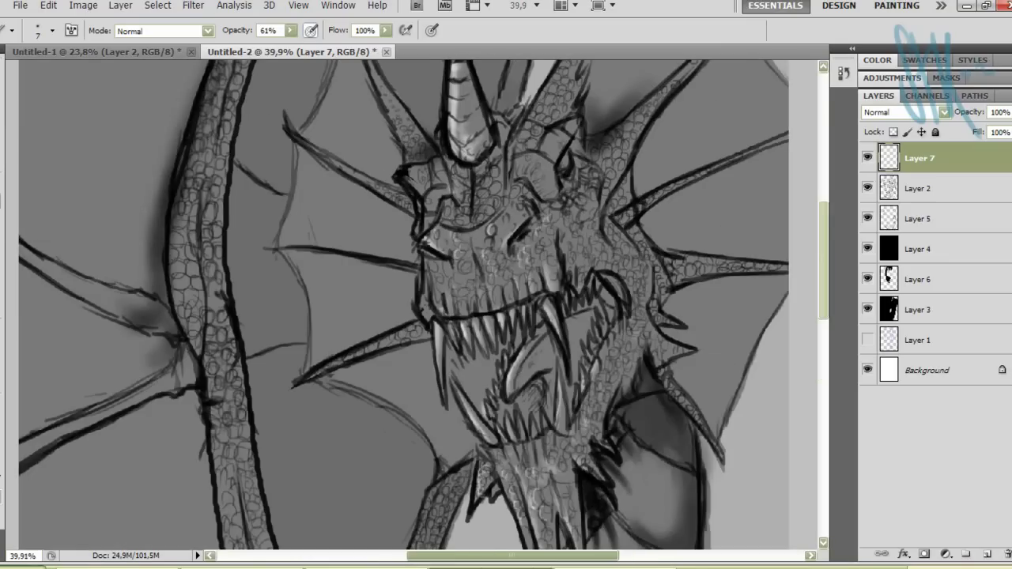
scroll(404, 304, "down", 5)
mouse_move(392, 368)
left_mouse_down()
mouse_move(435, 427)
mouse_move(370, 434)
mouse_move(371, 388)
mouse_move(316, 441)
left_mouse_up()
left_click_drag(407, 403, 320, 301)
left_click_drag(336, 356, 289, 289)
left_click_drag(305, 339, 253, 284)
Step: Add more highlight dabs on the neck scales while working on Layer 7
scroll(403, 305, "up", 5)
left_click_drag(269, 402, 243, 360)
mouse_move(275, 416)
left_mouse_down()
mouse_move(250, 390)
mouse_move(241, 395)
left_mouse_up()
left_click_drag(248, 364, 237, 314)
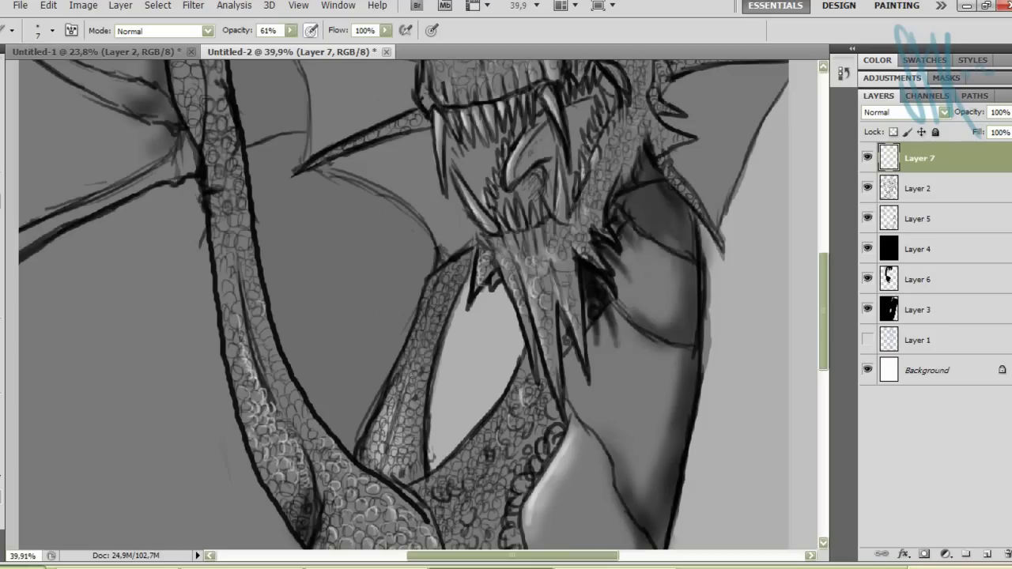
key("alt+bracketleft")
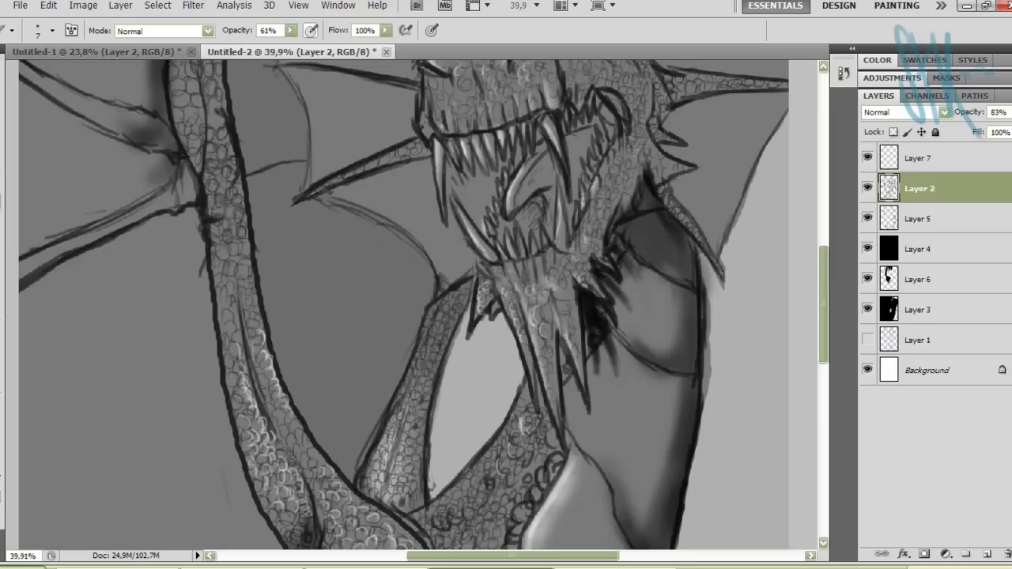
key("alt+bracketright")
left_click_drag(308, 451, 285, 427)
left_click_drag(243, 273, 245, 241)
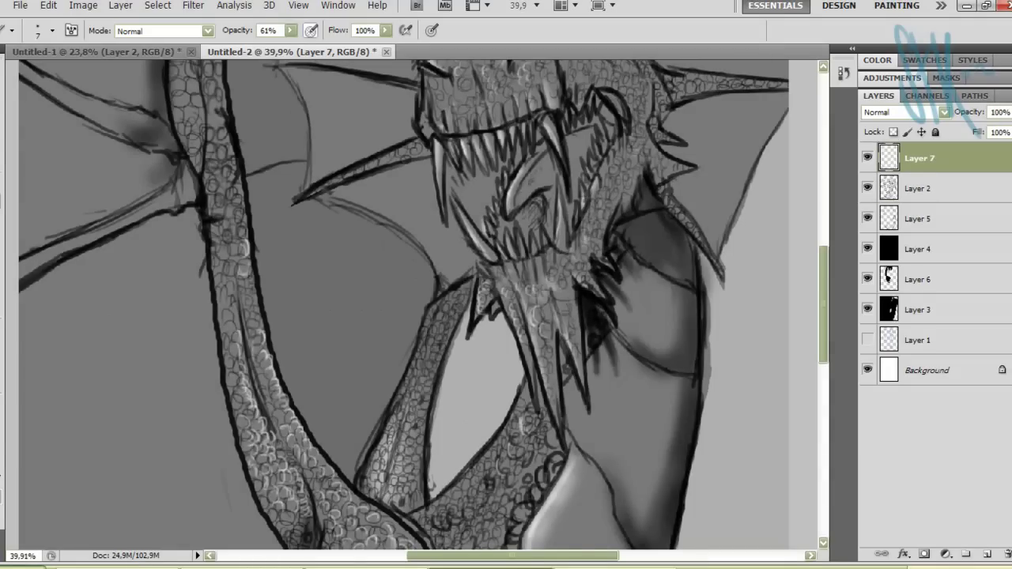
Step: On new Layer 8, sweep a soft white breath beam from the dragon's mouth
key("ctrl+shift+alt+n")
key("ctrl+minus")
key("ctrl+minus")
mouse_move(633, 206)
left_mouse_down()
mouse_move(569, 292)
mouse_move(490, 356)
mouse_move(458, 443)
left_mouse_up()
left_click_drag(577, 317, 459, 467)
left_click_drag(665, 182, 474, 458)
Step: Set the brush to size 27 and paint white accents on the teeth
key("e")
key("b")
left_click(52, 31)
double_click(38, 176)
left_click_drag(688, 162, 660, 182)
left_click(290, 30)
left_click_drag(290, 45, 320, 45)
mouse_move(690, 157)
left_mouse_down()
mouse_move(682, 180)
mouse_move(623, 203)
left_mouse_up()
key("ctrl+bracketleft")
key("ctrl+bracketleft")
Step: Try a white mouth streak and light rays right of the head, then undo them
left_click_drag(732, 130, 765, 119)
left_click_drag(727, 190, 773, 215)
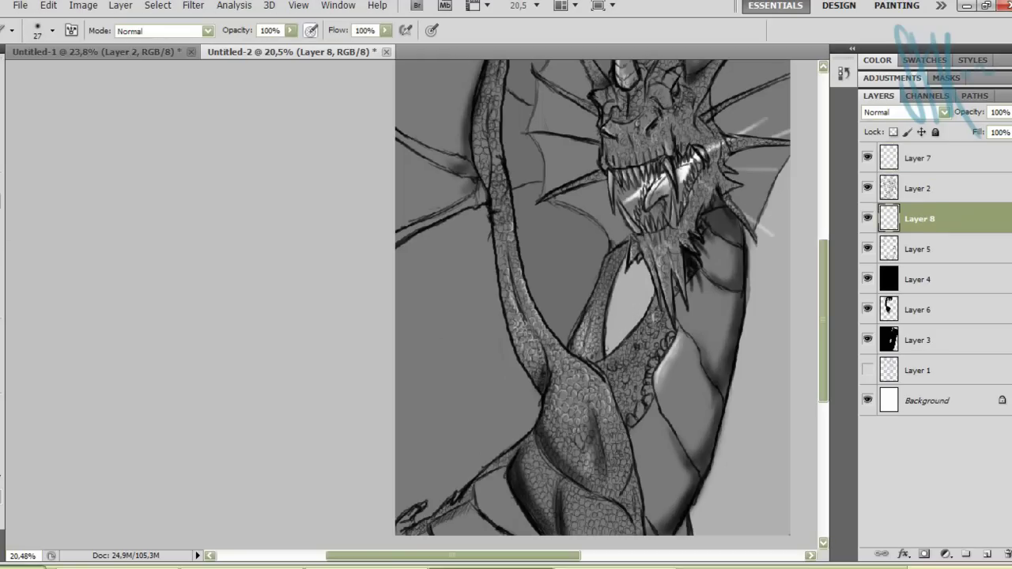
left_click_drag(732, 162, 776, 158)
left_click_drag(731, 175, 772, 194)
key("ctrl+alt+z")
key("ctrl+alt+z")
key("ctrl+alt+z")
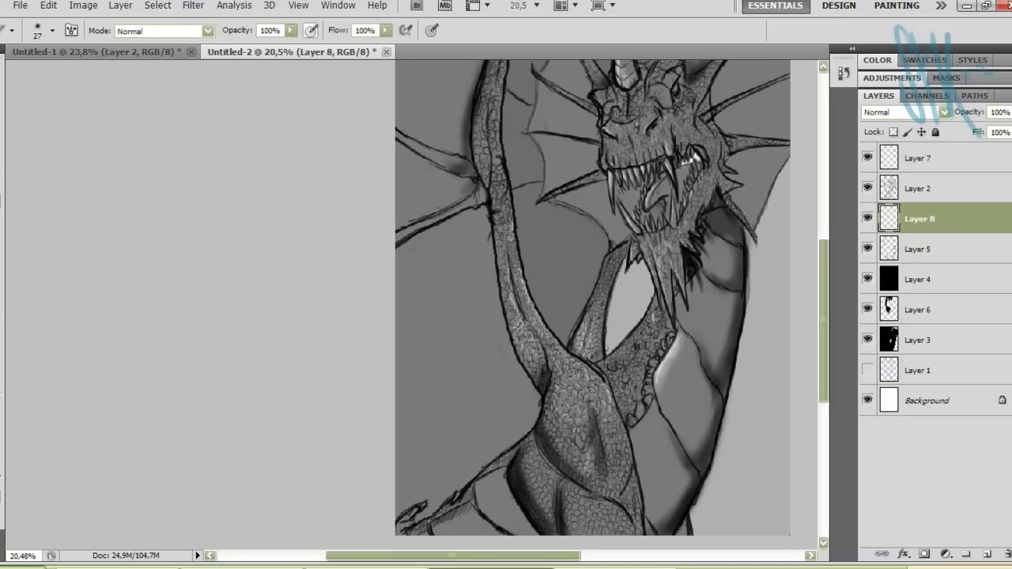
key("ctrl+shift+z")
key("ctrl+shift+z")
key("ctrl+shift+z")
key("ctrl+alt+z")
Step: On a new layer with a size 147 brush, paint a broad white breath blast from the mouth
left_click(37, 30)
left_click(987, 554)
left_click(466, 405)
key("ctrl+z")
left_click_drag(464, 405, 624, 277)
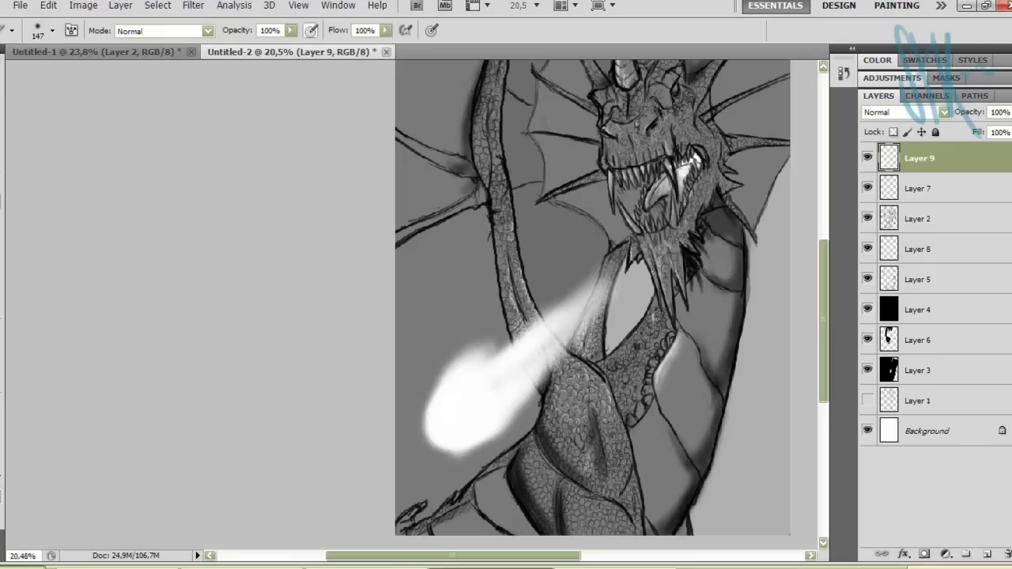
key("ctrl+z")
mouse_move(616, 233)
left_mouse_down()
mouse_move(455, 372)
mouse_move(459, 388)
left_mouse_up()
Step: At 19% opacity, carve soft swirls into the lower-left and upper-middle fireball
key("r")
scroll(601, 233, "down", 1)
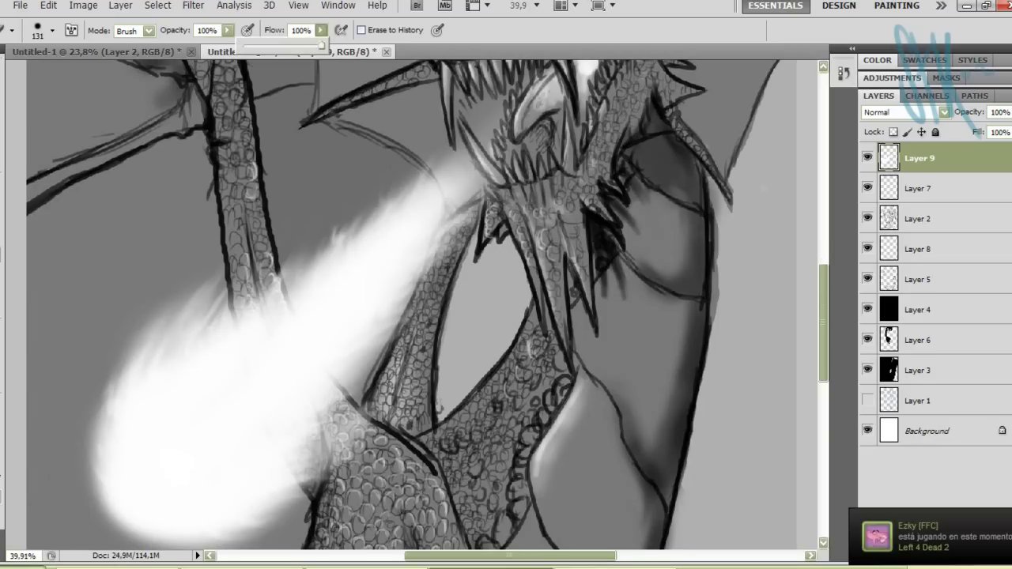
key("1")
key("9")
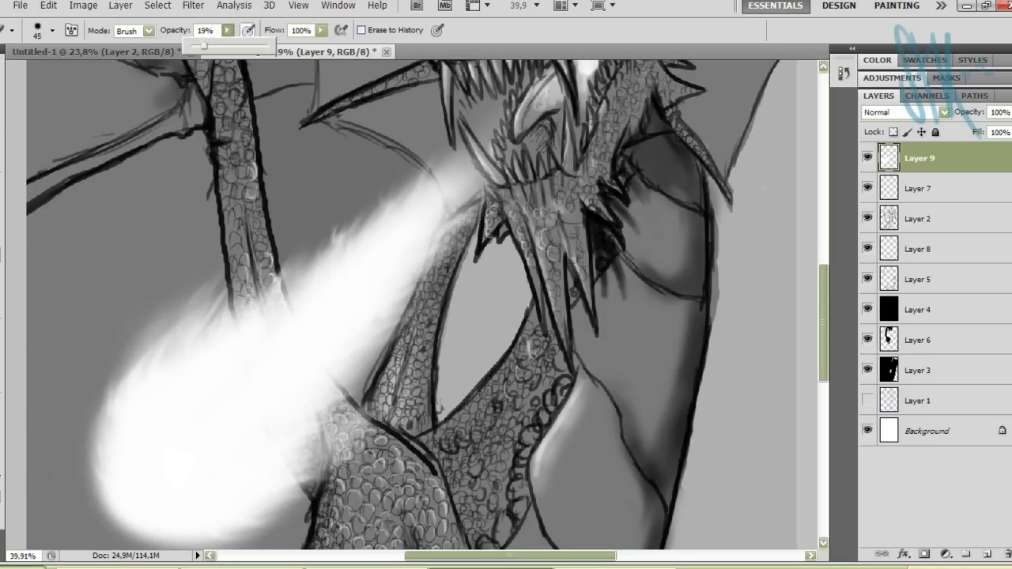
left_click_drag(111, 475, 261, 530)
mouse_move(190, 475)
left_mouse_down()
mouse_move(151, 443)
mouse_move(230, 388)
left_mouse_up()
left_click_drag(261, 467, 167, 380)
left_click_drag(150, 474, 118, 363)
left_click_drag(301, 356, 356, 300)
Step: Paint grey swirls darkening parts of the fireball
key("b")
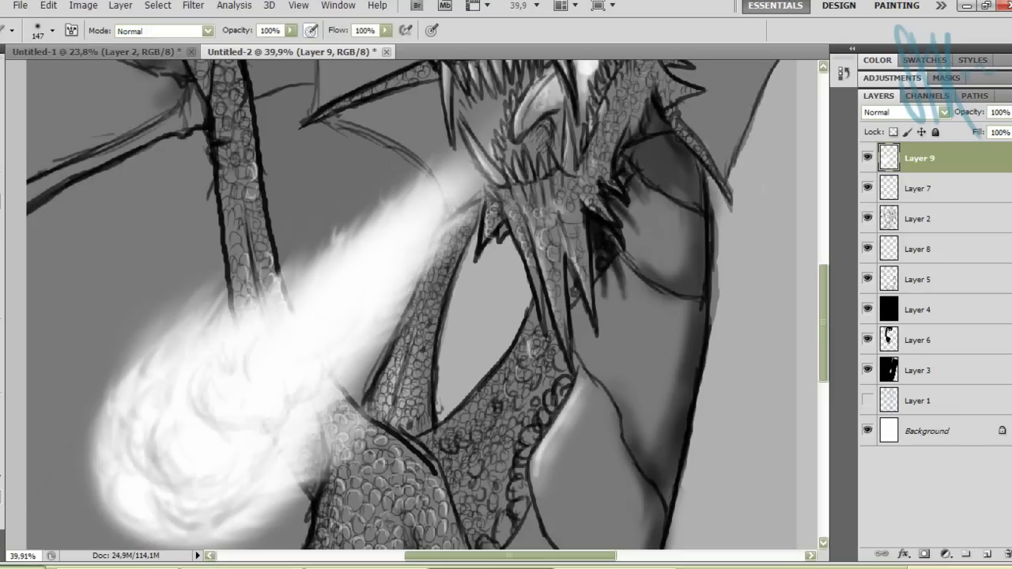
left_click_drag(197, 364, 158, 522)
left_click_drag(293, 356, 126, 490)
left_click_drag(197, 387, 158, 467)
scroll(427, 304, "down", 5)
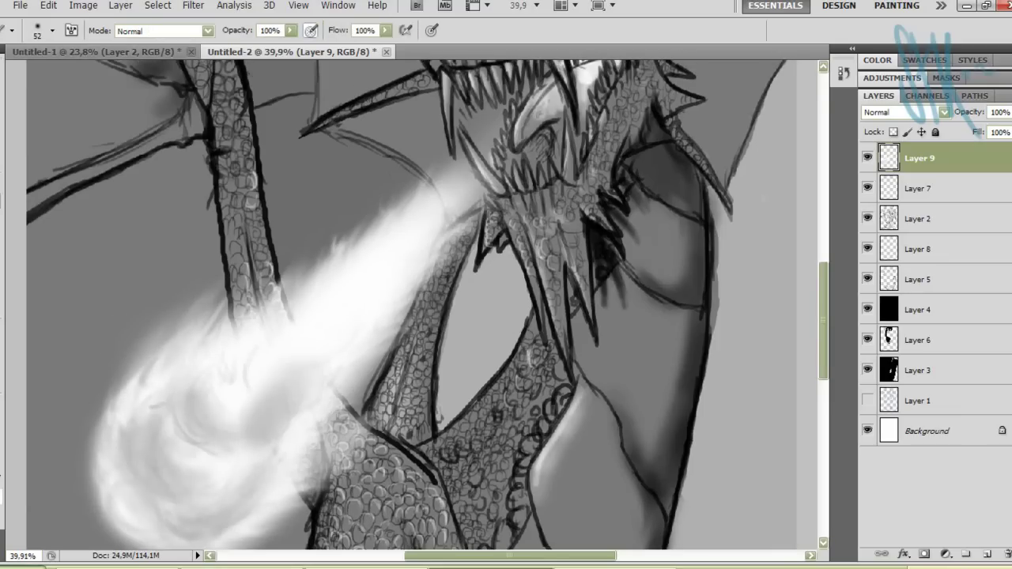
Step: Paint white swirl strokes on the fireball and along the fire beam
key("r")
key("b")
mouse_move(395, 403)
left_mouse_down()
mouse_move(438, 372)
mouse_move(395, 380)
left_mouse_up()
left_click_drag(434, 411, 379, 316)
left_click_drag(585, 207, 537, 277)
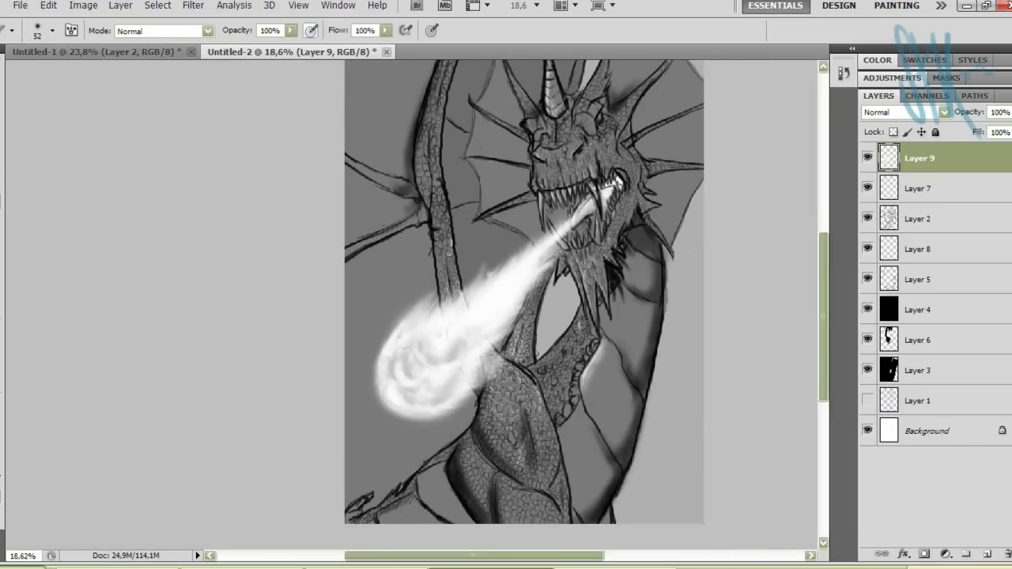
left_click_drag(479, 269, 427, 321)
left_click_drag(510, 247, 454, 300)
Step: Paint a white stroke near the upper-right horn on Layer 8, then erase it
key("r")
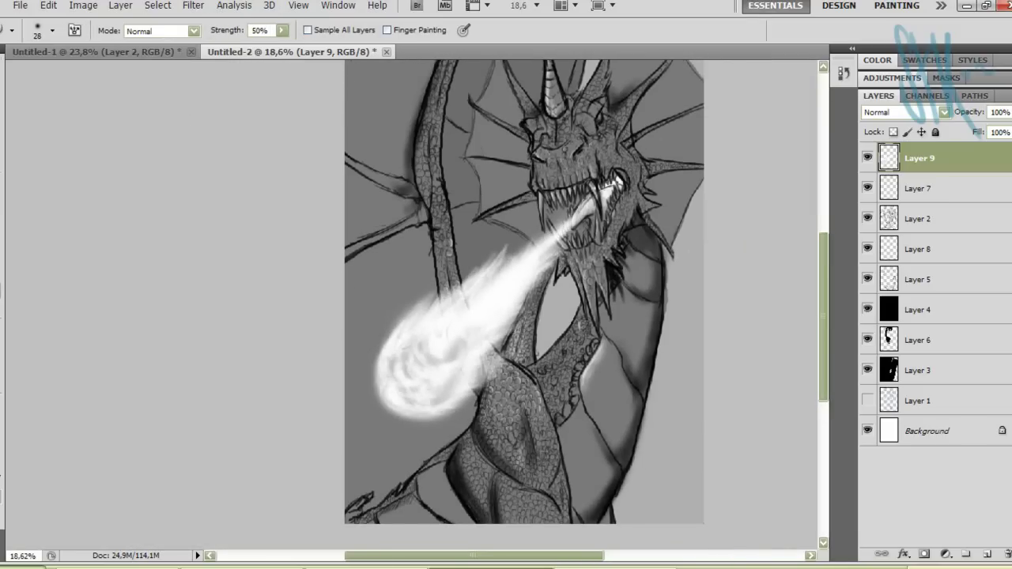
scroll(522, 304, "up", 2)
key("alt+bracketleft")
key("alt+bracketleft")
key("alt+bracketleft")
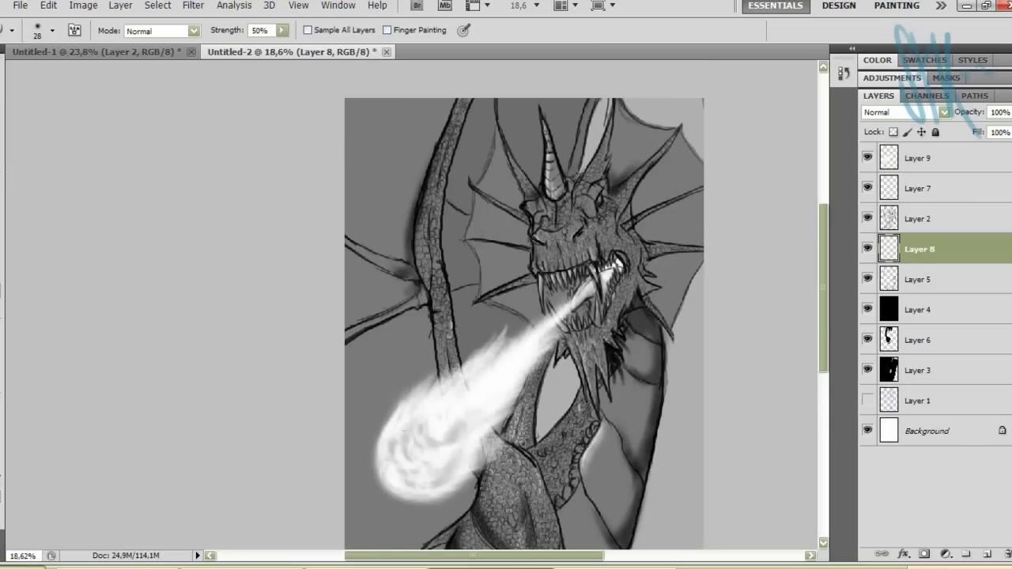
key("b")
left_click_drag(657, 133, 624, 174)
key("g")
key("e")
key("0")
Step: On Layer 5, dab white light near the upper-right horn and behind the right spikes
key("alt+bracketleft")
key("b")
left_click(617, 177)
left_click(637, 208)
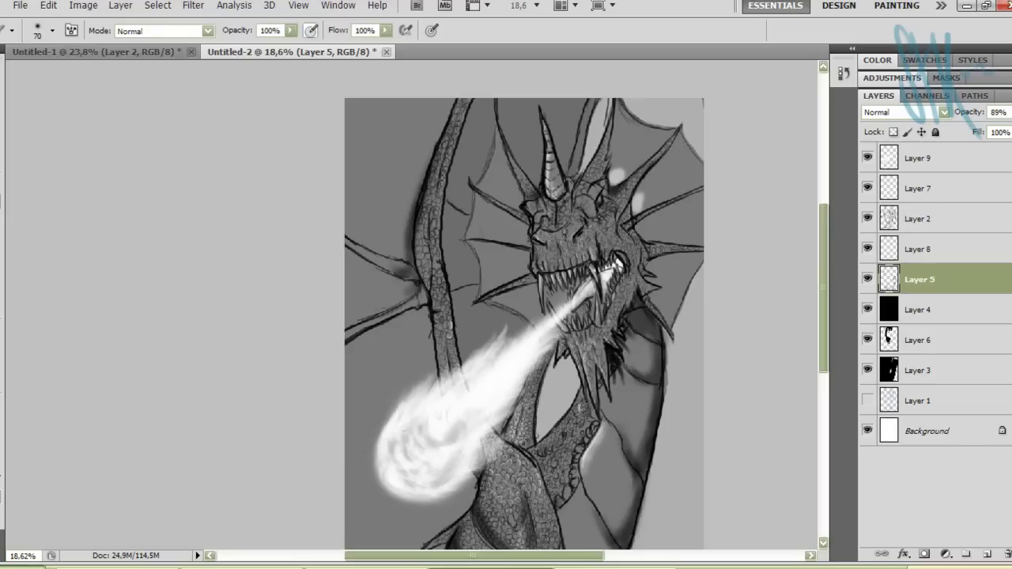
key("r")
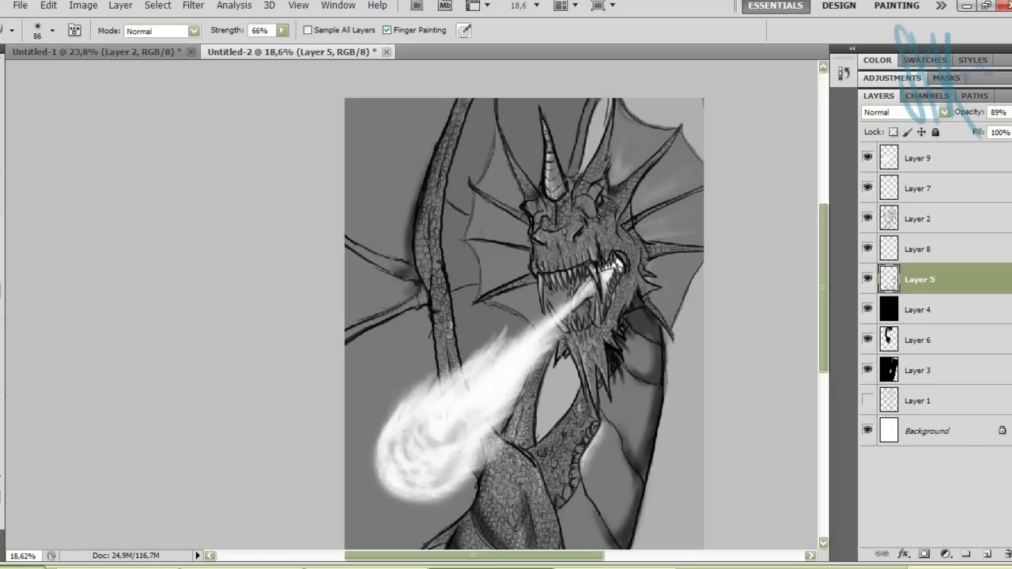
key("b")
left_click_drag(643, 202, 662, 231)
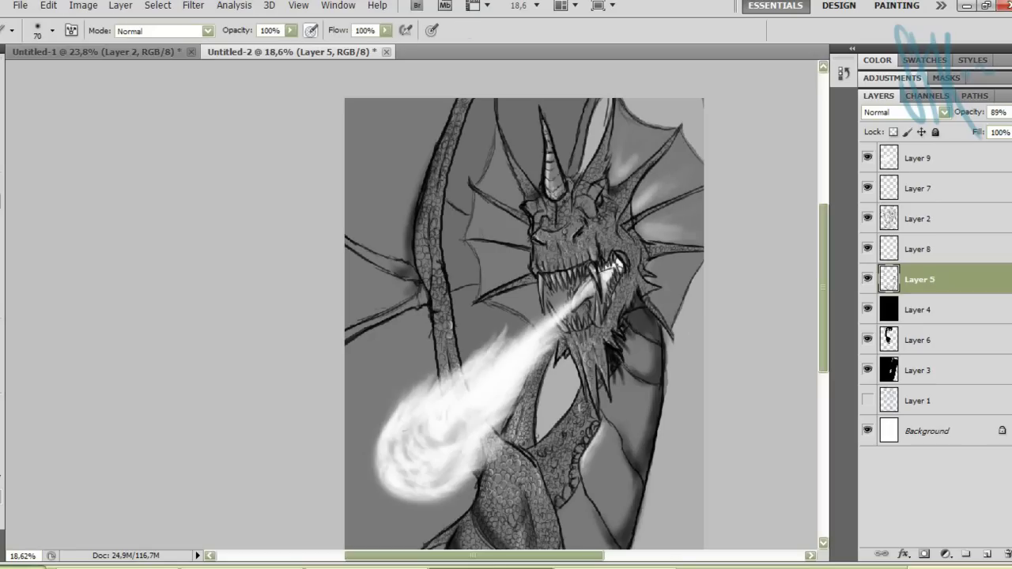
Step: Smudge the white strokes into a broad glow and angled streaks spreading left behind the head
scroll(559, 204, "up", 5)
key("r")
left_click_drag(419, 110, 364, 198)
mouse_move(348, 126)
left_mouse_down()
mouse_move(403, 222)
mouse_move(332, 206)
mouse_move(325, 178)
left_mouse_up()
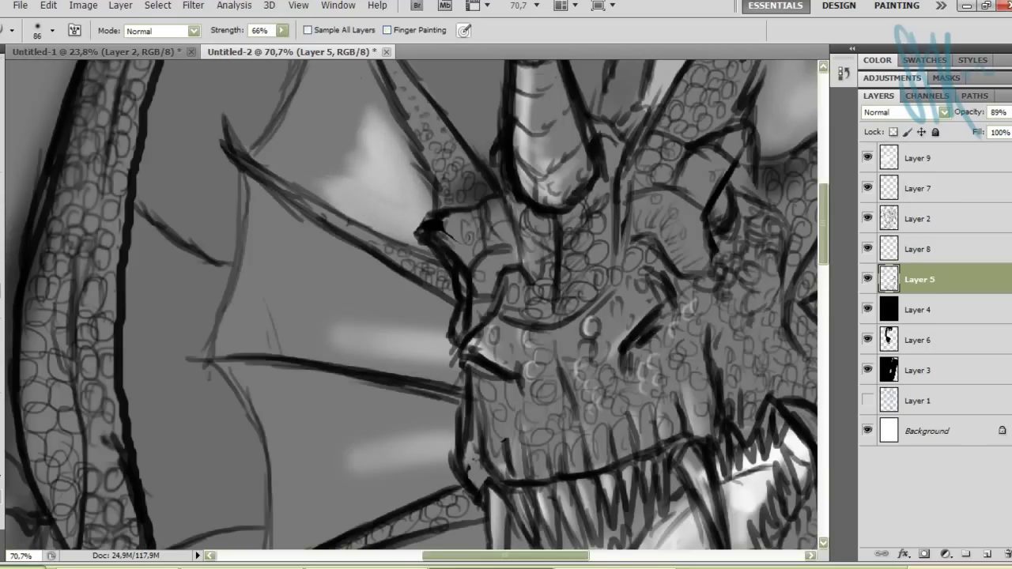
left_click_drag(395, 87, 348, 166)
left_click_drag(427, 328, 300, 332)
left_click_drag(462, 332, 265, 324)
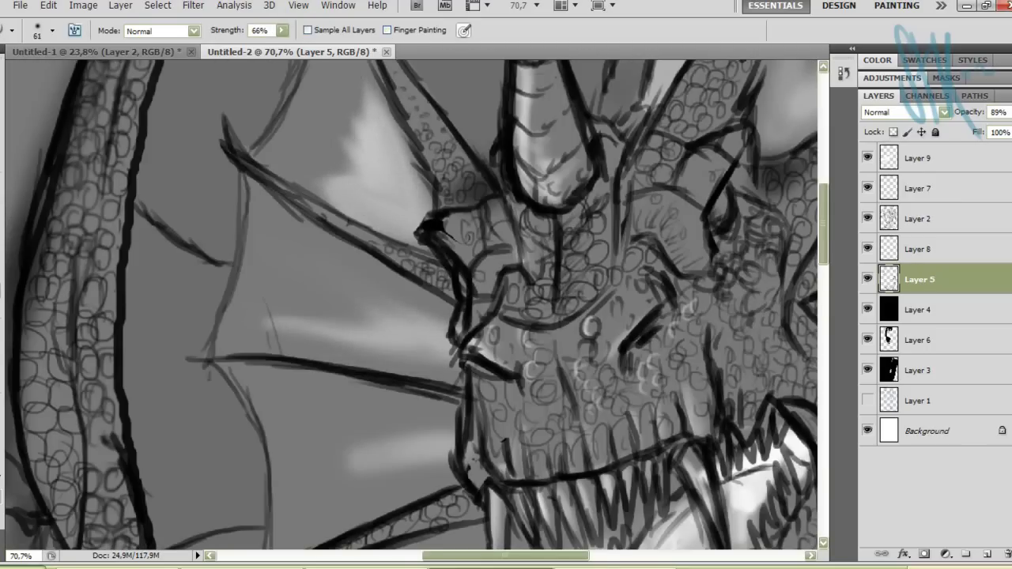
left_click_drag(355, 136, 319, 196)
left_click_drag(448, 353, 340, 348)
mouse_move(449, 289)
left_mouse_down()
mouse_move(403, 324)
mouse_move(308, 328)
left_mouse_up()
left_click_drag(403, 269, 299, 329)
Step: Add more smudged light streaks behind the head, smearing the middle ones down-left
left_click_drag(361, 160, 308, 193)
scroll(348, 237, "down", 5)
left_click_drag(418, 340, 339, 357)
mouse_move(454, 307)
left_mouse_down()
mouse_move(380, 342)
mouse_move(354, 332)
left_mouse_up()
left_click_drag(446, 370, 381, 400)
Step: Smudge further light streaks around the head area
mouse_move(648, 411)
left_mouse_down()
mouse_move(195, 169)
mouse_move(213, 230)
left_mouse_up()
left_click_drag(544, 277, 487, 258)
left_click_drag(584, 261, 506, 221)
left_click_drag(542, 215, 473, 174)
mouse_move(566, 172)
left_mouse_down()
mouse_move(499, 210)
mouse_move(530, 224)
left_mouse_up()
left_click_drag(605, 202, 502, 249)
mouse_move(620, 263)
left_mouse_down()
mouse_move(492, 290)
mouse_move(495, 324)
left_mouse_up()
scroll(513, 300, "up", 5)
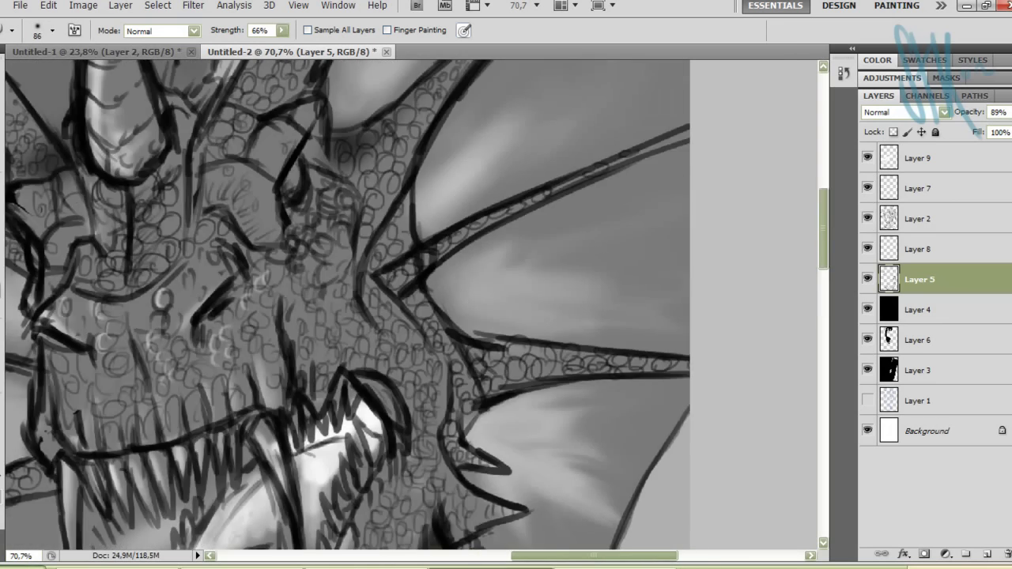
scroll(355, 300, "down", 3)
scroll(190, 67, "down", 3)
Step: Switch to the Eraser and enlarge it to 125 px
key("e")
right_click(190, 67)
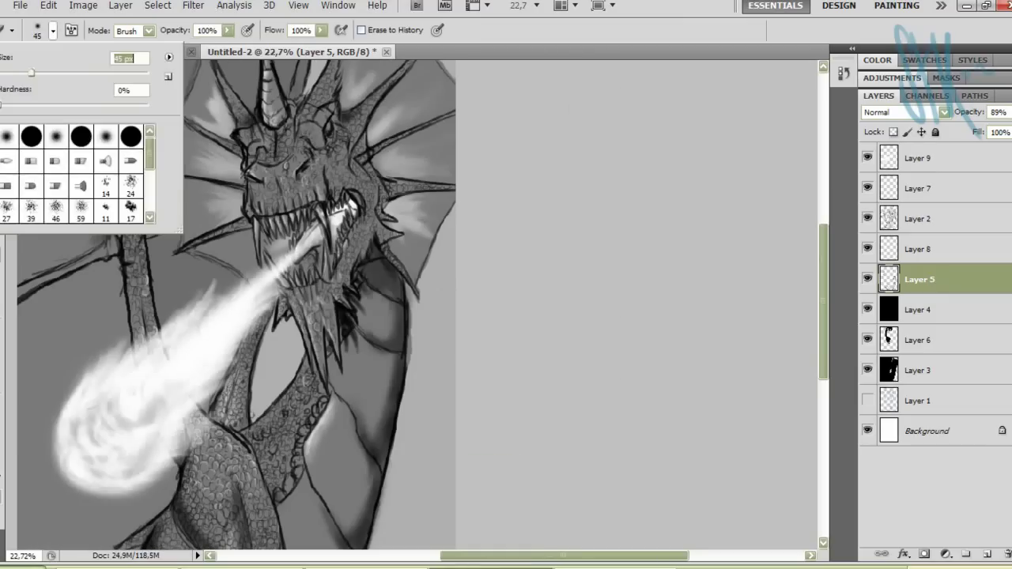
key("Escape")
right_click(190, 67)
left_click_drag(119, 58, 135, 59)
key("Return")
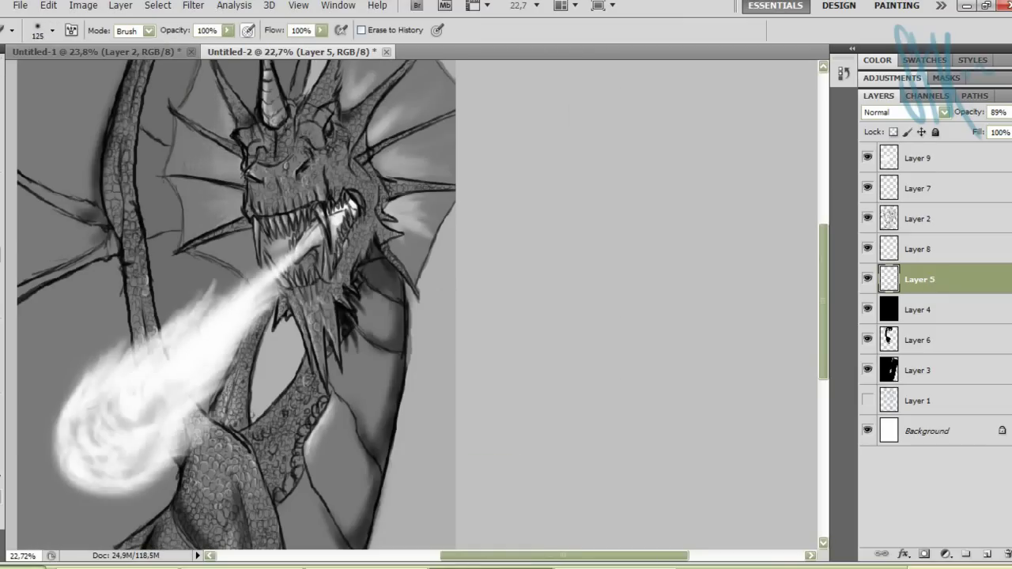
scroll(395, 217, "up", 5)
key("r")
key("e")
Step: Pick the Brush with a small 13 px tip
scroll(237, 316, "down", 5)
scroll(237, 316, "down", 3)
scroll(237, 316, "left", 3)
key("b")
right_click(190, 67)
left_click(917, 158)
Step: Target Layer 7 for painting and set the brush opacity to 63%
left_click(411, 325, "ctrl")
key("alt+period")
key("alt+bracketleft")
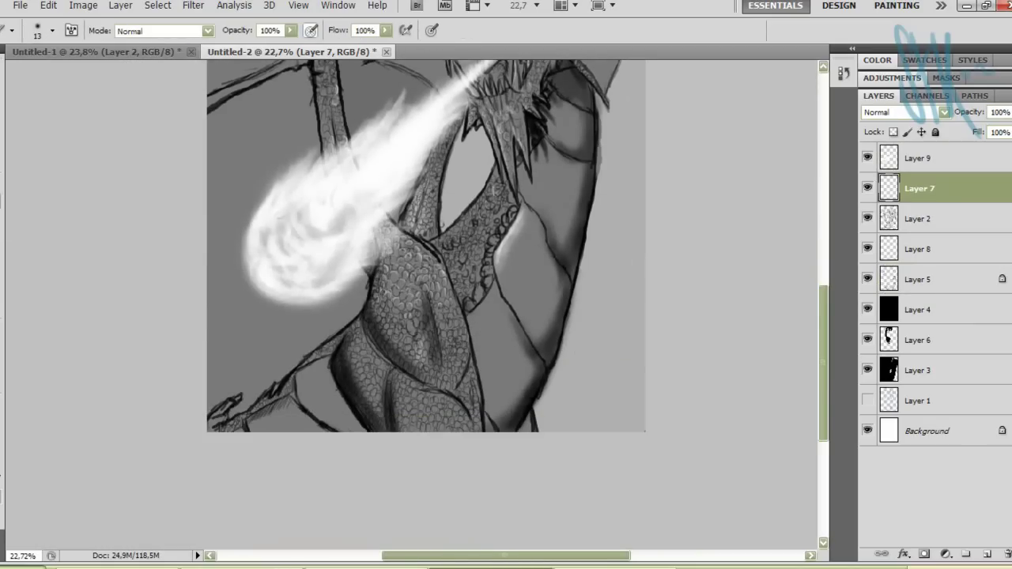
key("6")
key("3")
scroll(401, 342, "up", 6)
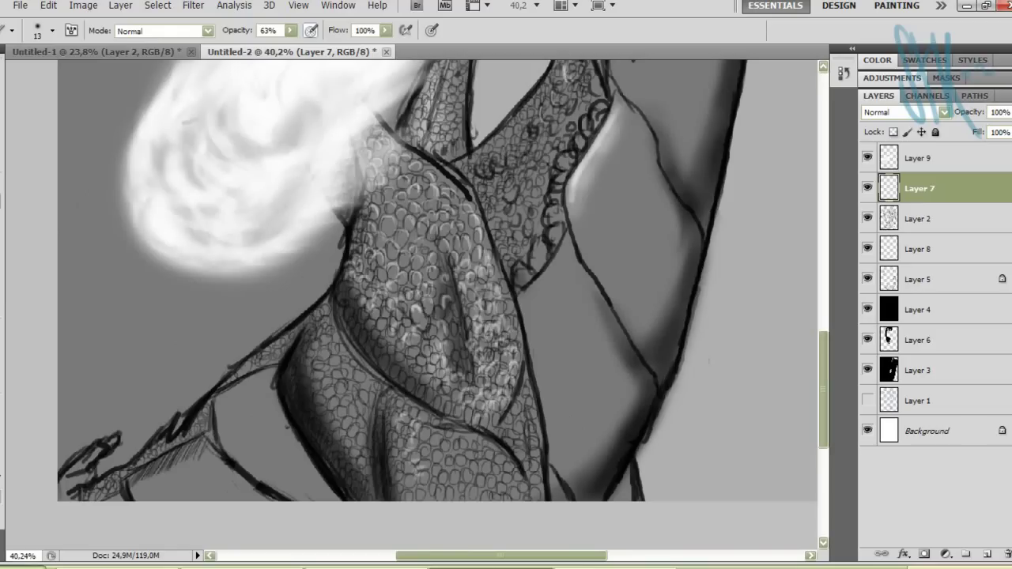
Step: Paint brighter scale highlights on the upper and lower belly
left_click_drag(352, 384, 324, 336)
left_click_drag(368, 464, 328, 407)
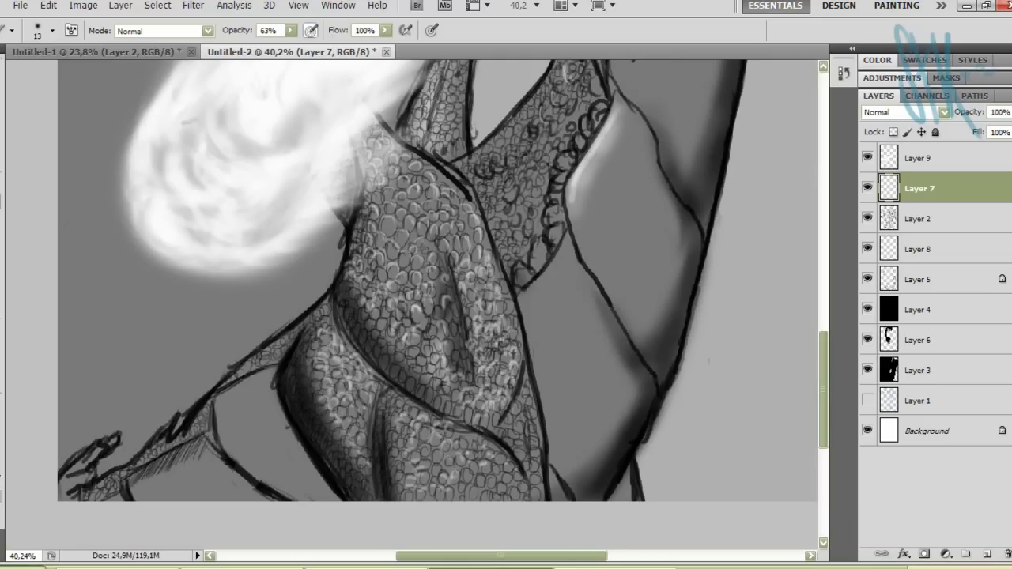
scroll(437, 304, "up", 3)
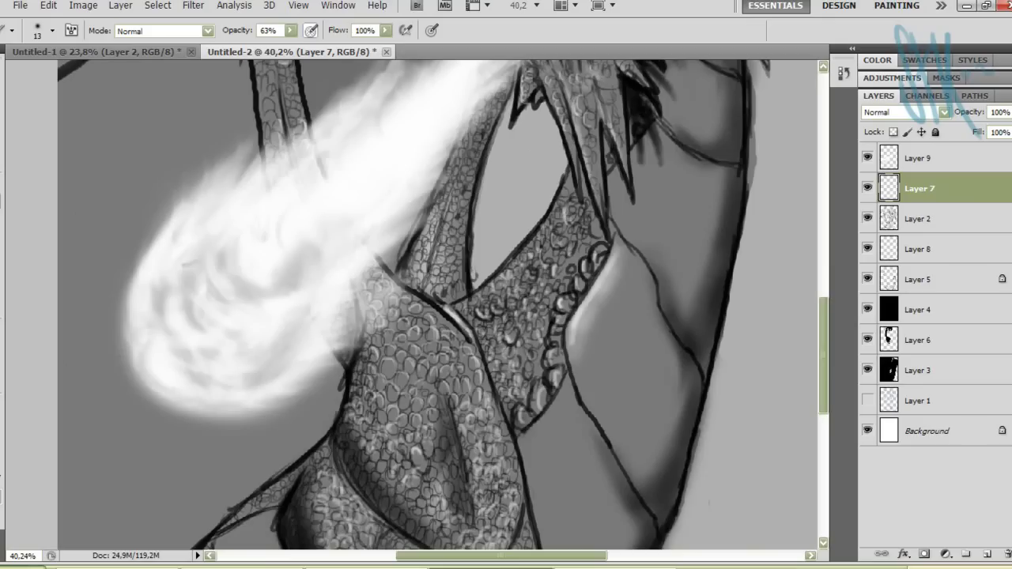
scroll(437, 305, "up", 3)
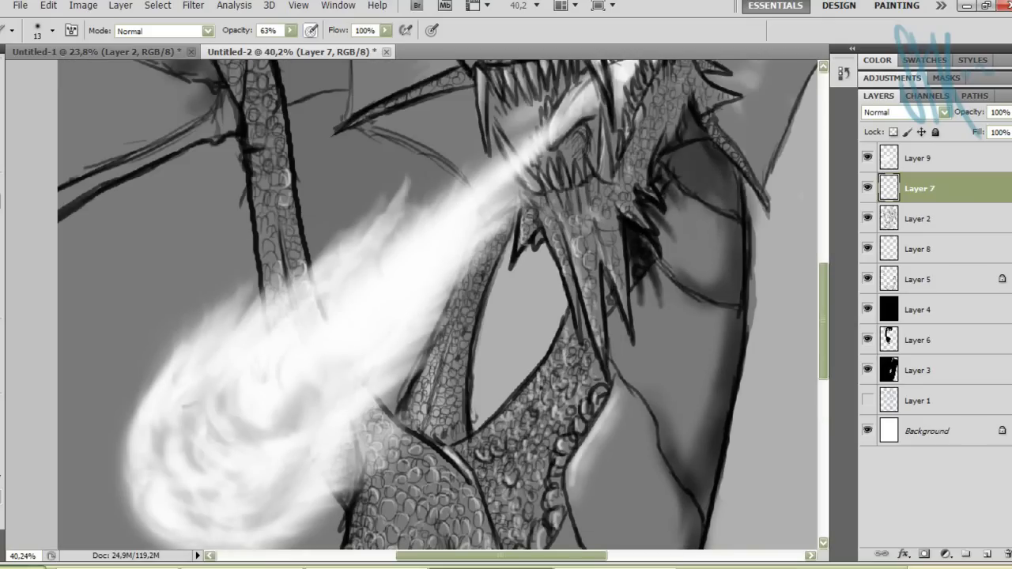
scroll(437, 304, "up", 2)
scroll(438, 304, "up", 2)
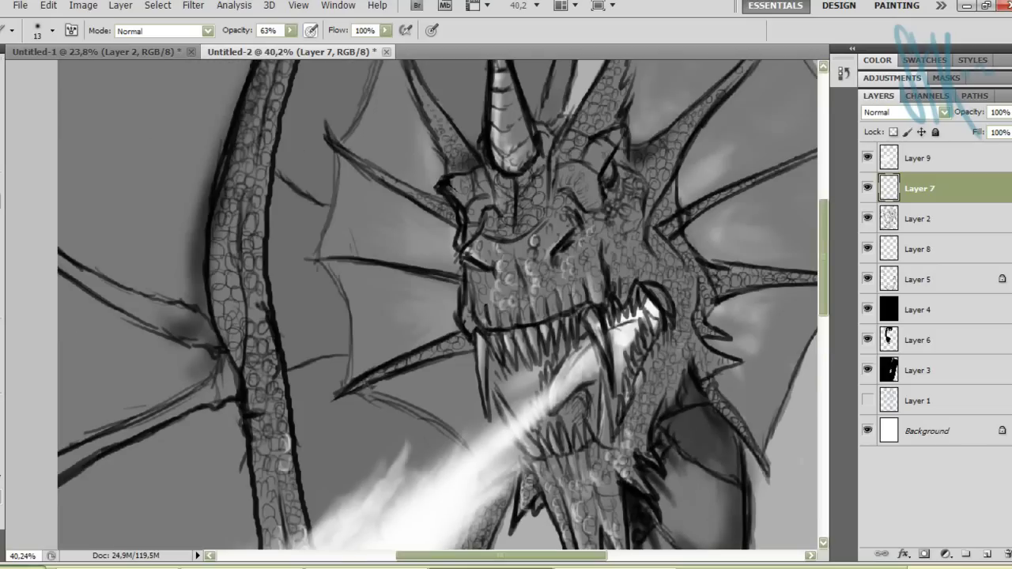
scroll(437, 305, "up", 3)
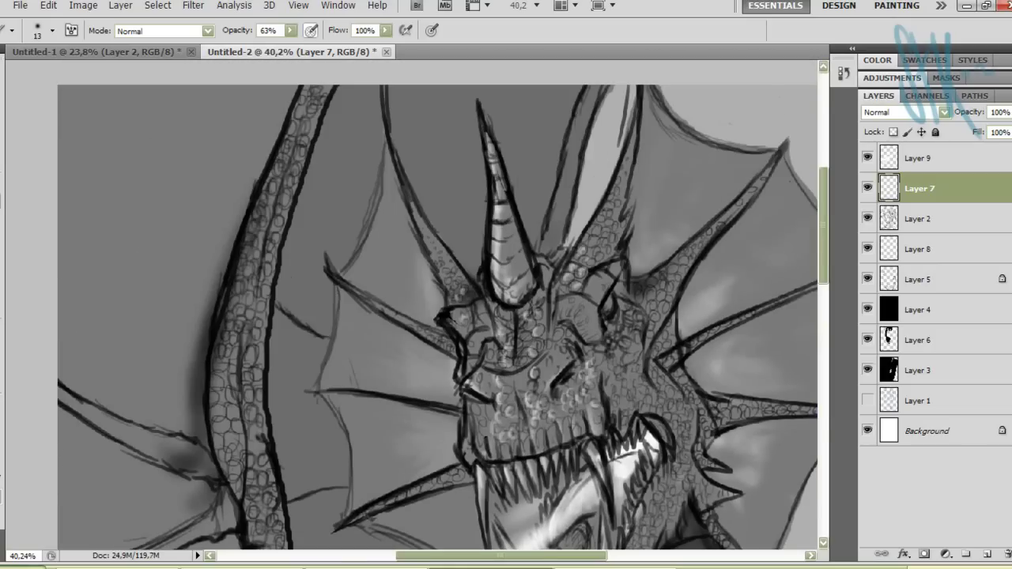
scroll(553, 292, "down", 3)
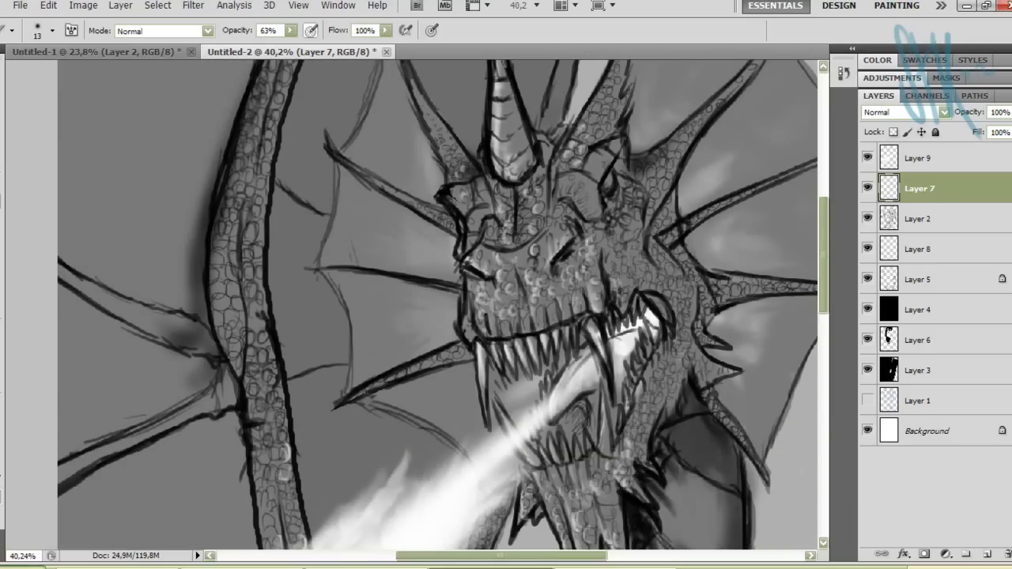
scroll(514, 276, "down", 3)
scroll(438, 304, "down", 1)
scroll(437, 304, "down", 3)
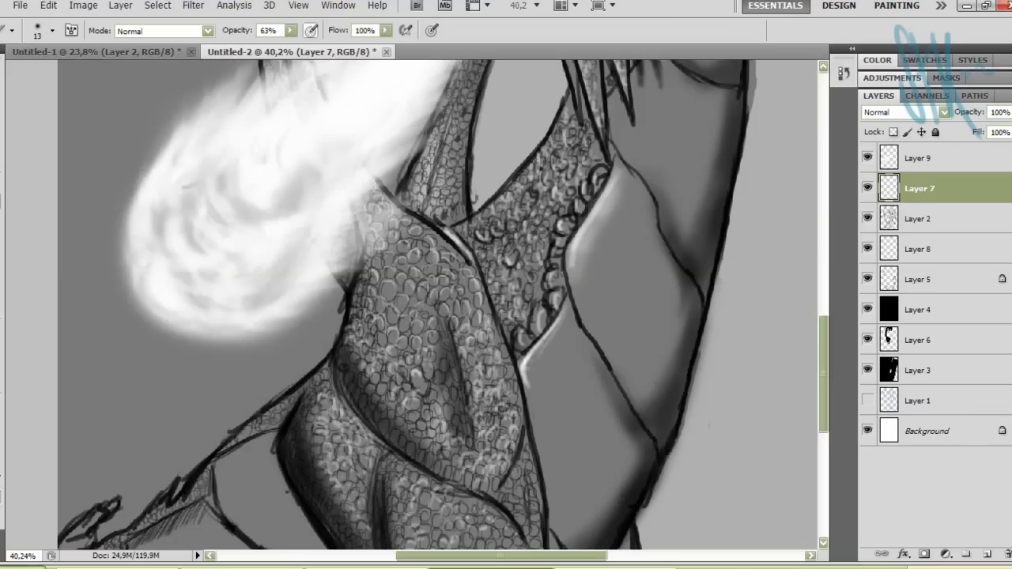
scroll(438, 305, "up", 2)
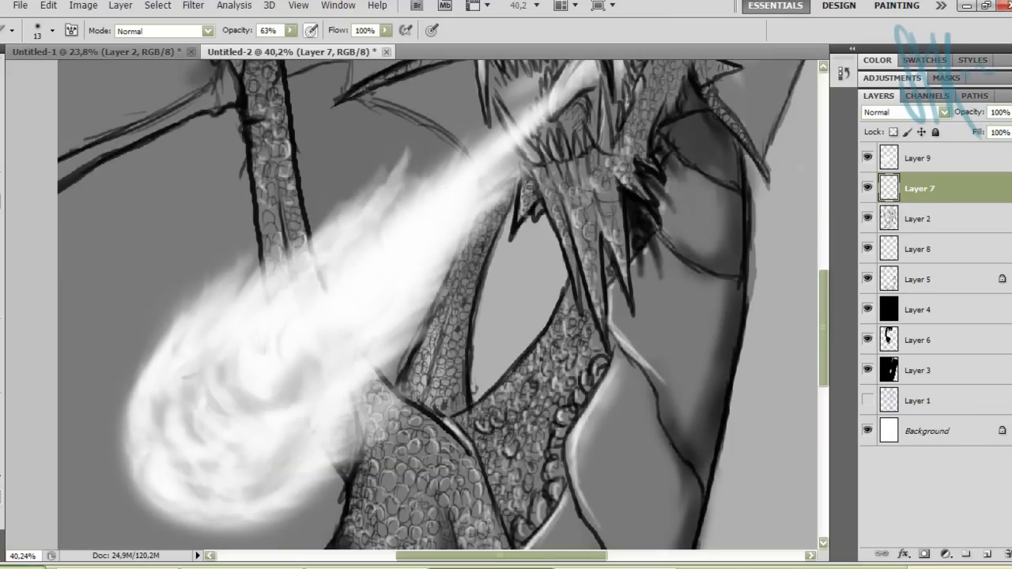
scroll(707, 305, "down", 5)
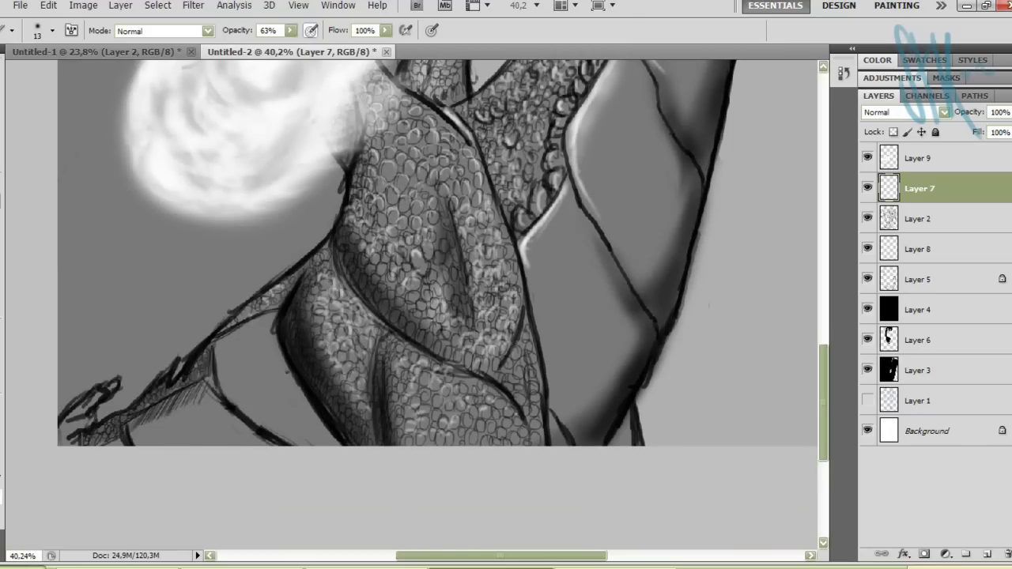
Step: Darken the neck edges below the head and add small dark face details
left_click_drag(205, 372, 312, 260)
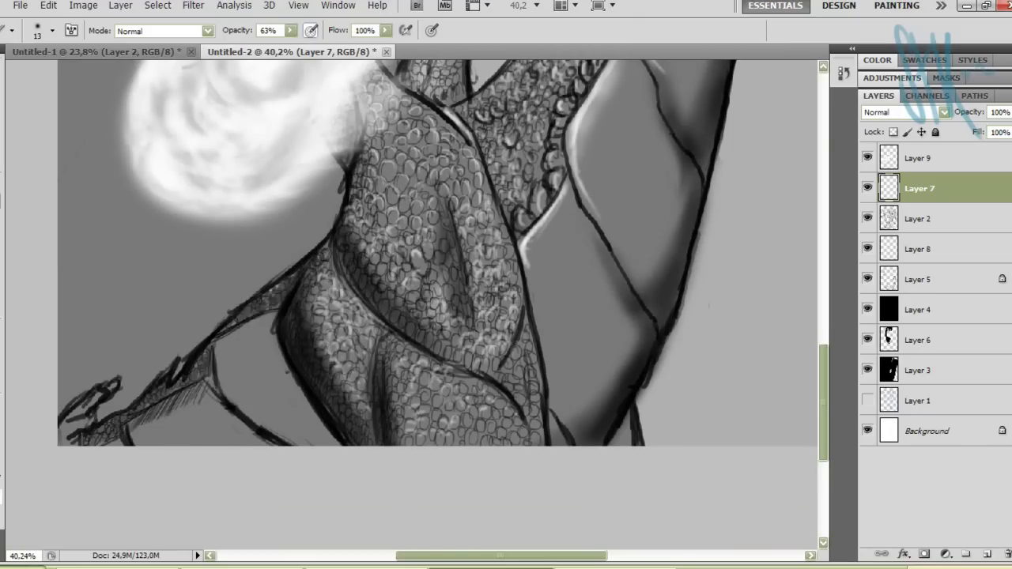
scroll(395, 419, "up", 3)
scroll(536, 451, "up", 3)
left_click_drag(653, 261, 682, 310)
scroll(434, 305, "up", 3)
left_click_drag(516, 313, 541, 348)
left_click_drag(477, 335, 499, 358)
Step: Switch to a finer 6 px brush and return to the fire breath layer
left_click(52, 30)
double_click(19, 131)
scroll(435, 305, "up", 1)
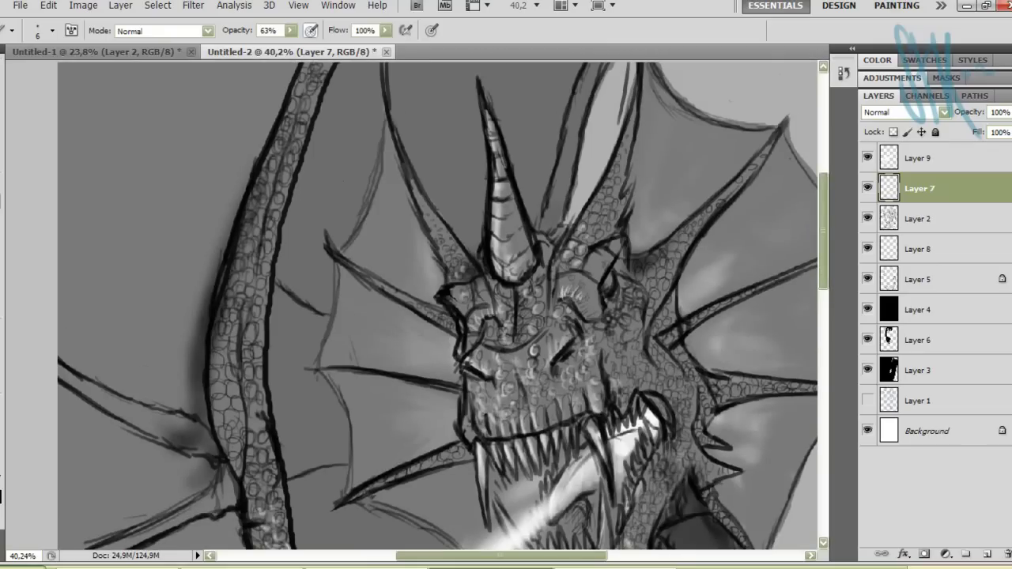
scroll(435, 304, "up", 1)
scroll(435, 305, "down", 5)
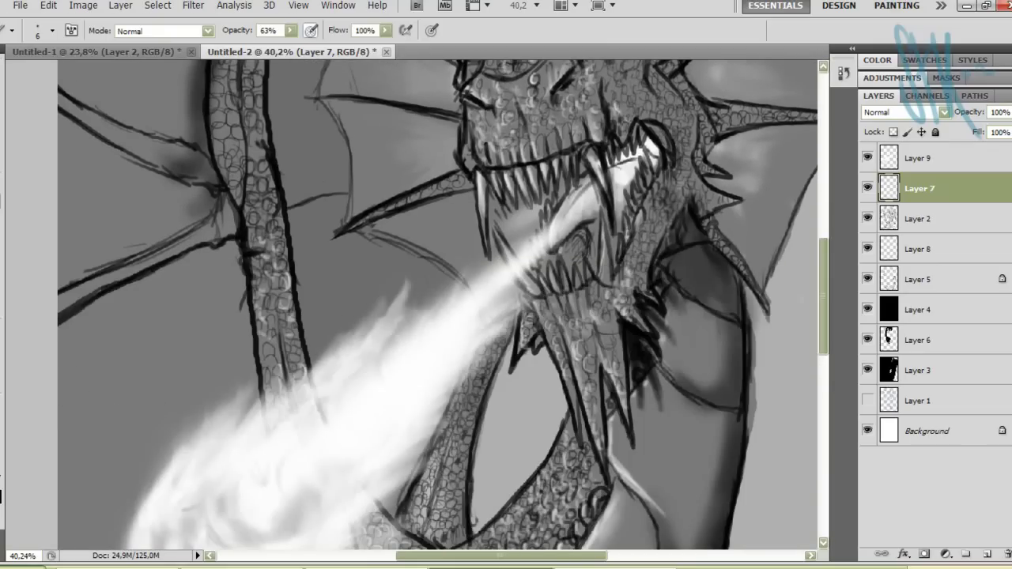
key("alt+bracketright")
Step: Change the brush size from 28 px to a larger 80 px
left_click(51, 30)
double_click(47, 132)
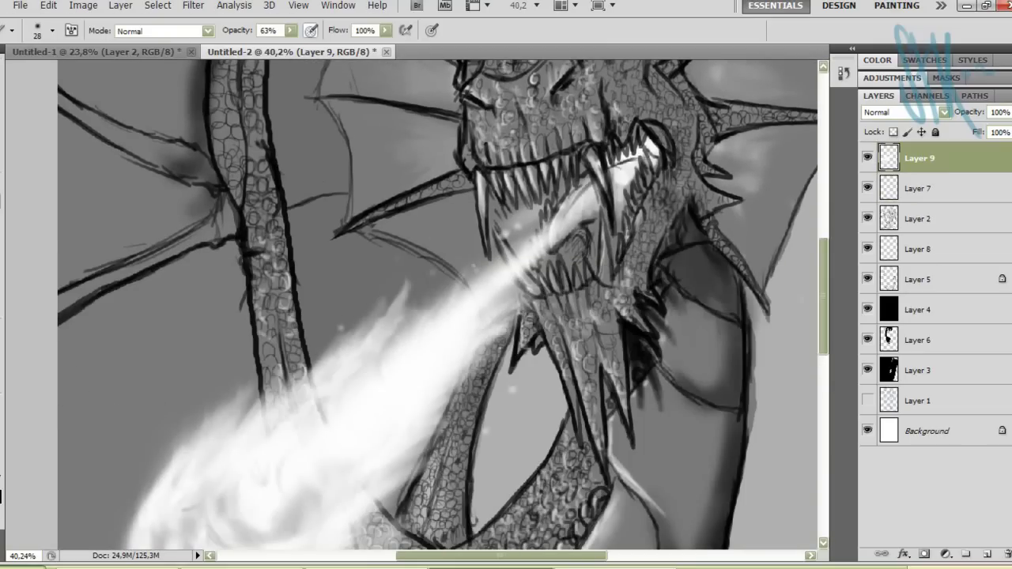
scroll(435, 304, "up", 4)
left_click(51, 30)
left_click_drag(47, 63, 87, 63)
key("Return")
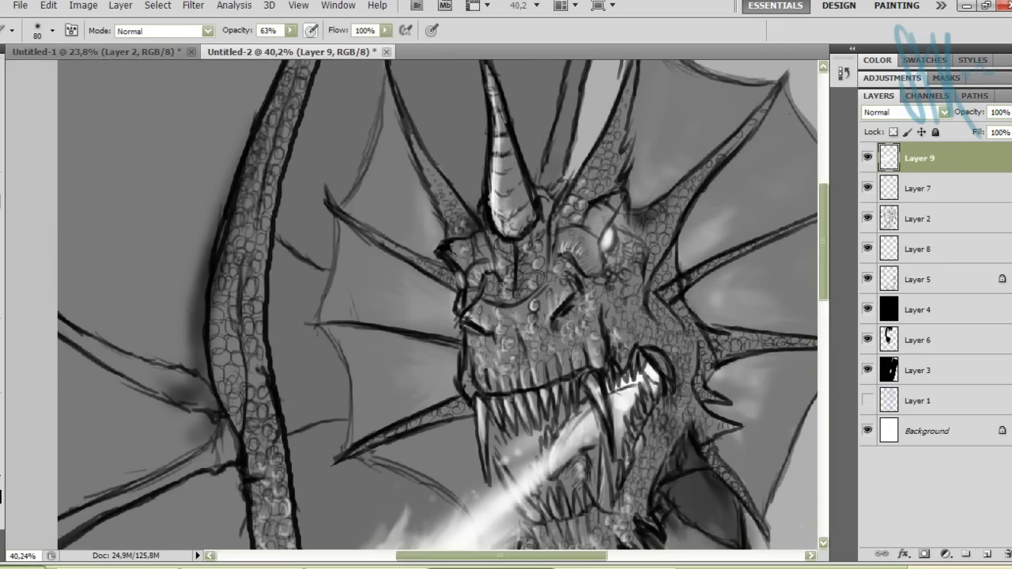
scroll(435, 304, "down", 5)
scroll(435, 304, "up", 3)
Step: Return to Layer 7 with a small 8 px brush
left_click(52, 30)
key("alt+bracketleft")
key("Return")
scroll(435, 305, "up", 3)
left_click(51, 30)
key("Return")
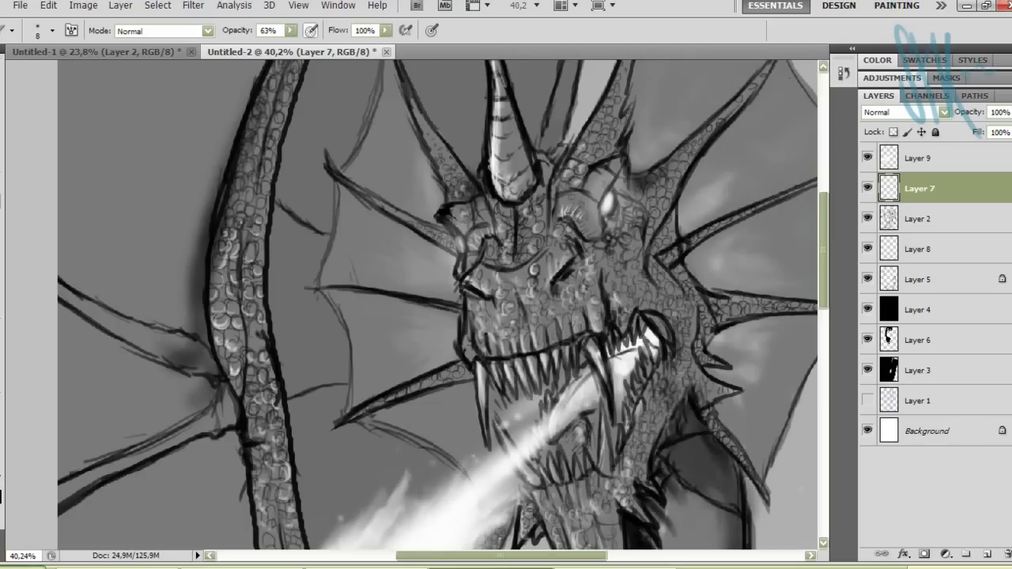
Step: Scroll around the painting and zoom out from 40.2% to 25%
scroll(272, 143, "up", 3)
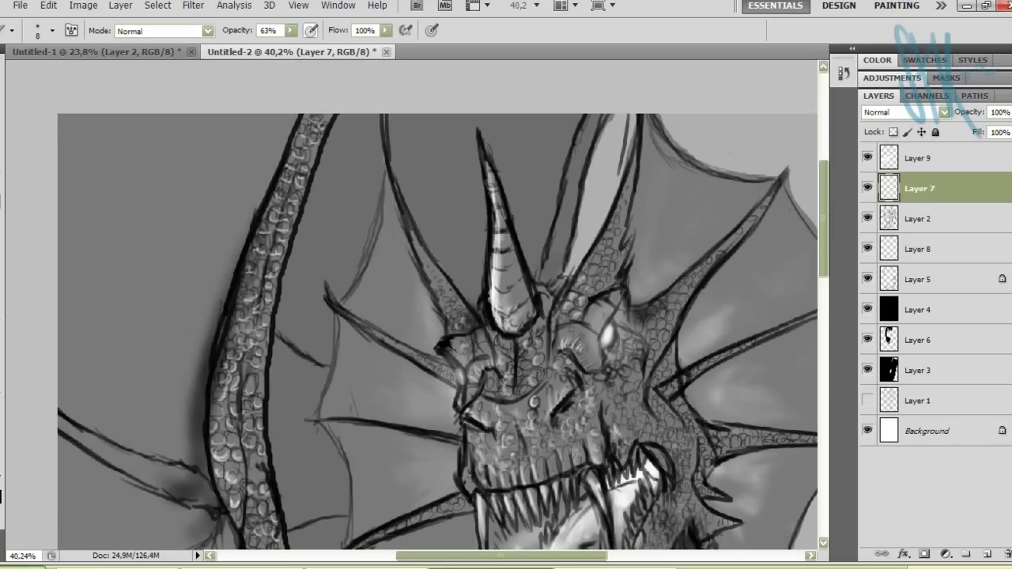
scroll(255, 387, "down", 6)
scroll(254, 388, "down", 4)
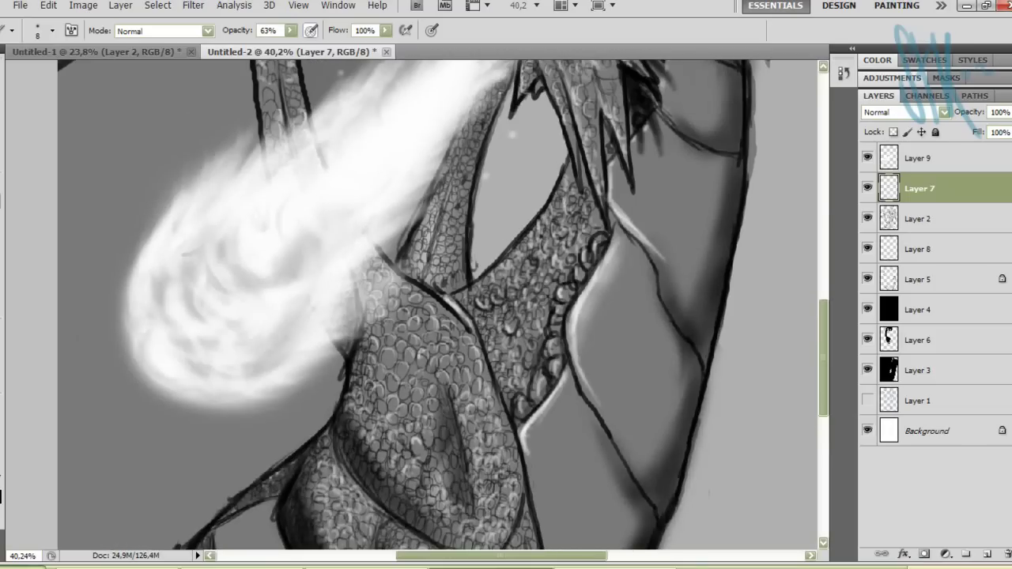
scroll(387, 364, "up", 2)
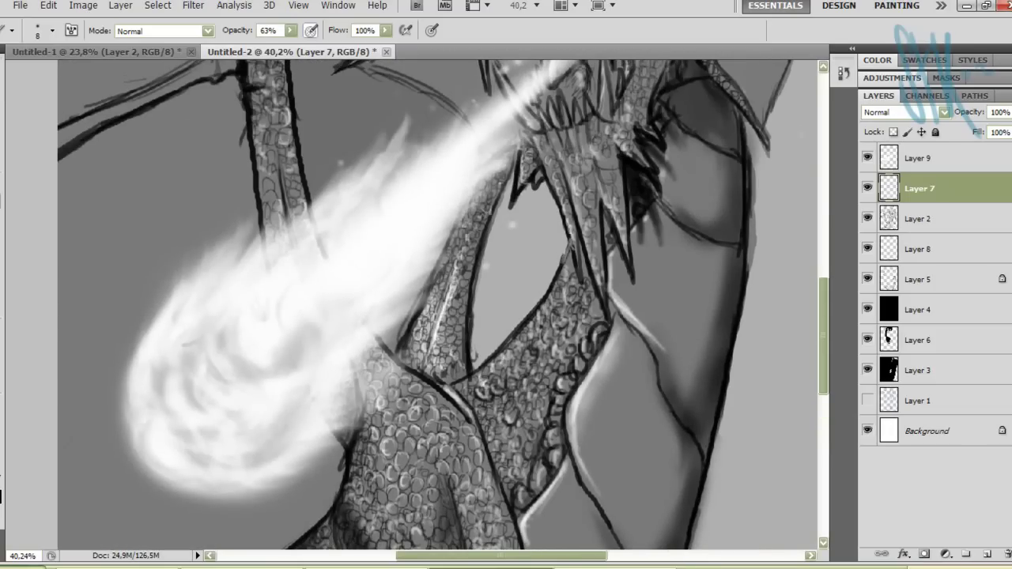
scroll(436, 304, "up", 4)
scroll(437, 304, "up", 3)
key("ctrl+minus")
key("ctrl+minus")
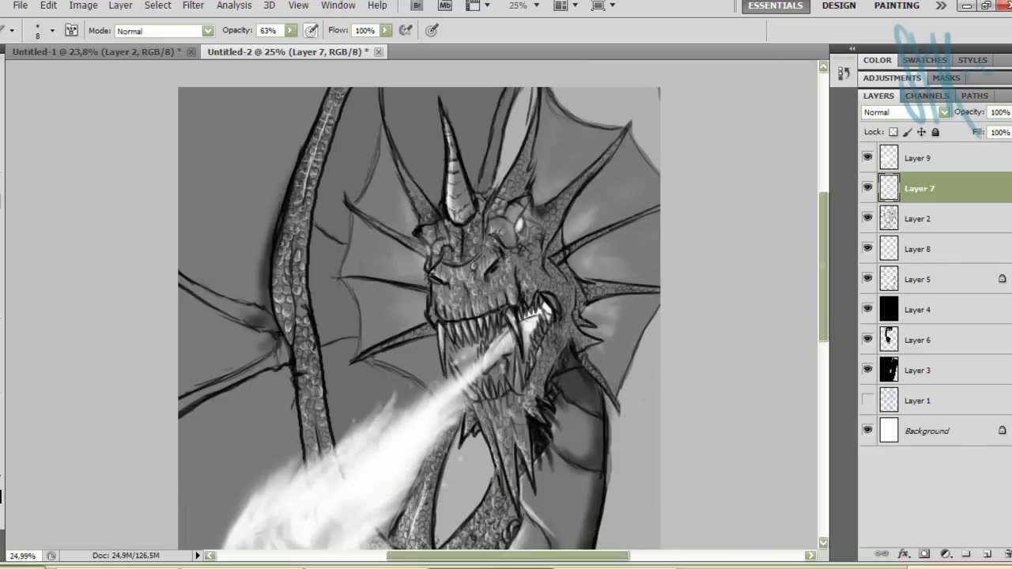
scroll(437, 304, "down", 4)
Step: Set the brush to size 84 and shade the neck's right edge darker on Layer 7
left_click(52, 30)
key("Return")
scroll(419, 304, "up", 2)
scroll(419, 304, "up", 3)
scroll(420, 348, "up", 2)
scroll(419, 348, "down", 2)
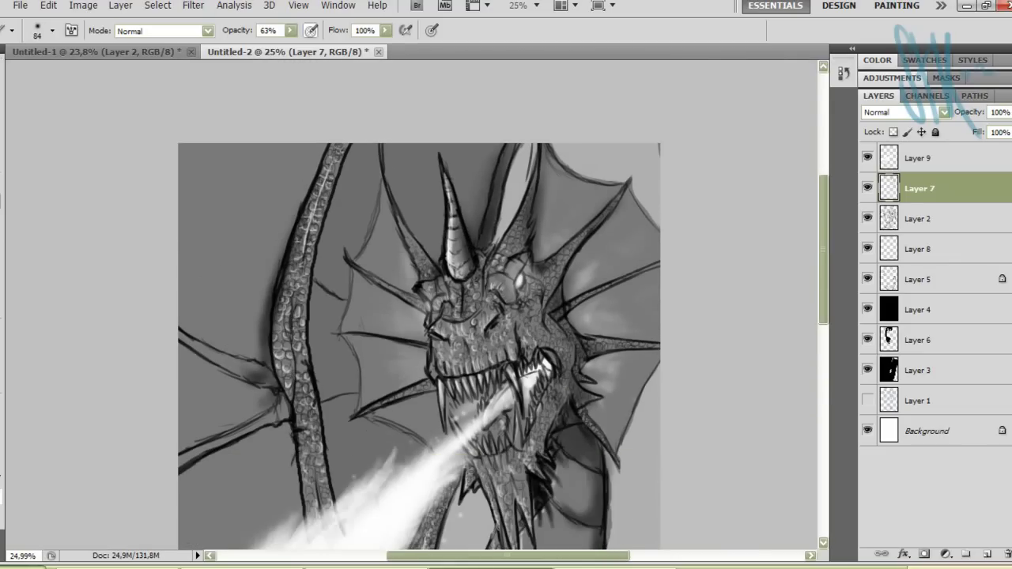
scroll(483, 259, "down", 1)
scroll(483, 258, "down", 1)
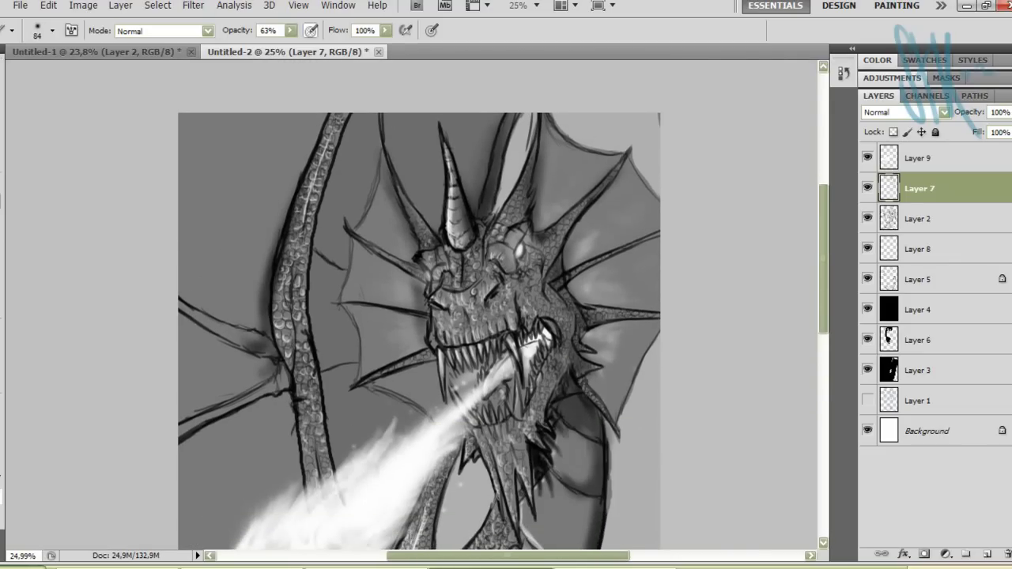
scroll(483, 258, "down", 5)
left_click_drag(589, 348, 546, 514)
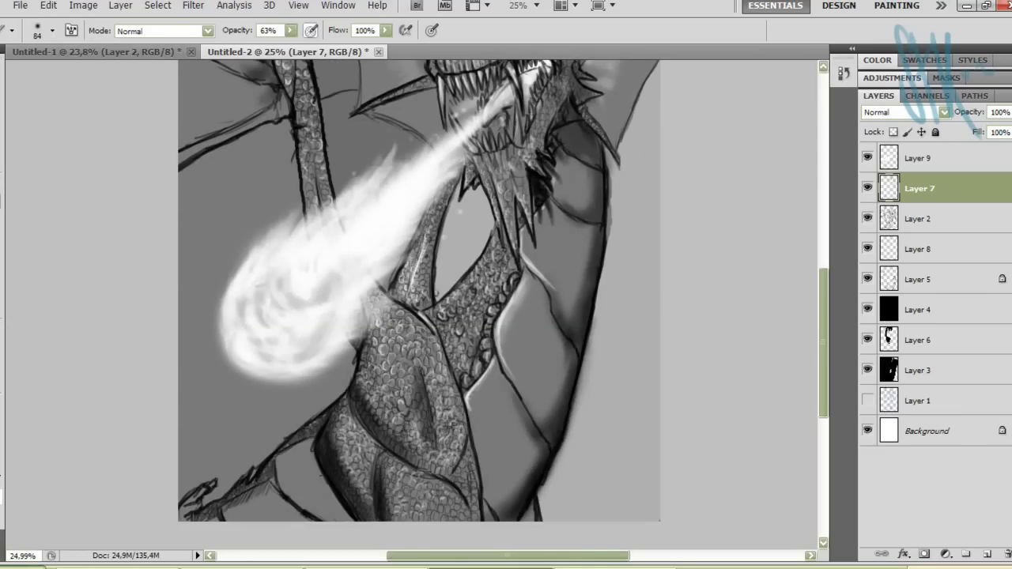
Step: Set brush opacity to 100% and enlarge the brush, ending back on Layer 7
key("alt+bracketleft")
scroll(419, 317, "up", 6)
key("period")
key("0")
scroll(419, 317, "down", 2)
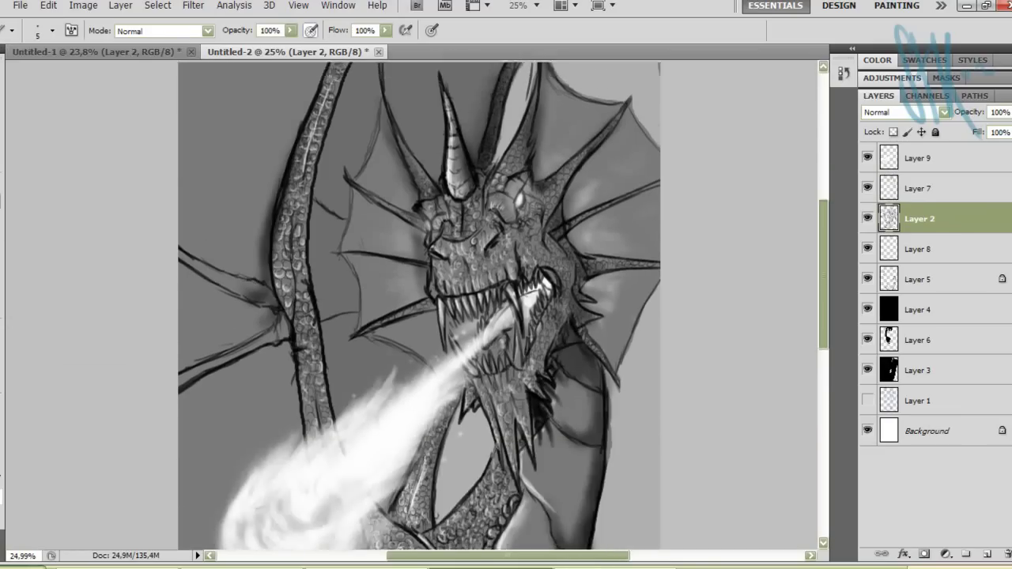
scroll(419, 316, "down", 4)
key("alt+bracketright")
key("comma")
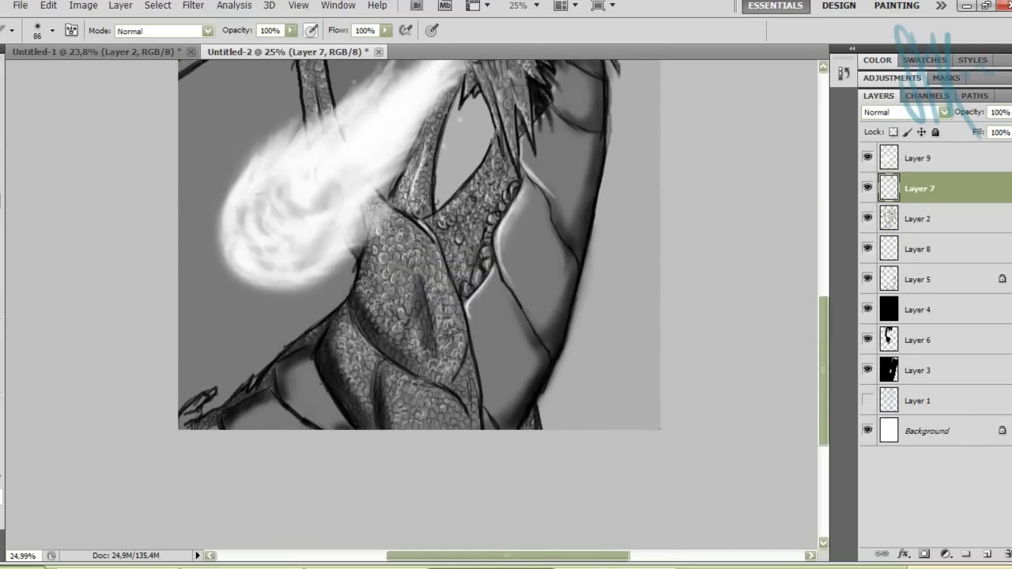
scroll(419, 304, "up", 3)
Step: Switch to the Eraser at size 59 while stepping through the layers
key("alt+bracketleft")
key("alt+bracketleft")
key("alt+bracketleft")
key("alt+bracketright")
key("alt+bracketright")
key("alt+bracketright")
key("e")
key("Return")
type("59")
key("Return")
key("alt+bracketleft")
key("alt+bracketleft")
key("alt+bracketleft")
key("alt+bracketright")
key("alt+bracketright")
key("alt+bracketright")
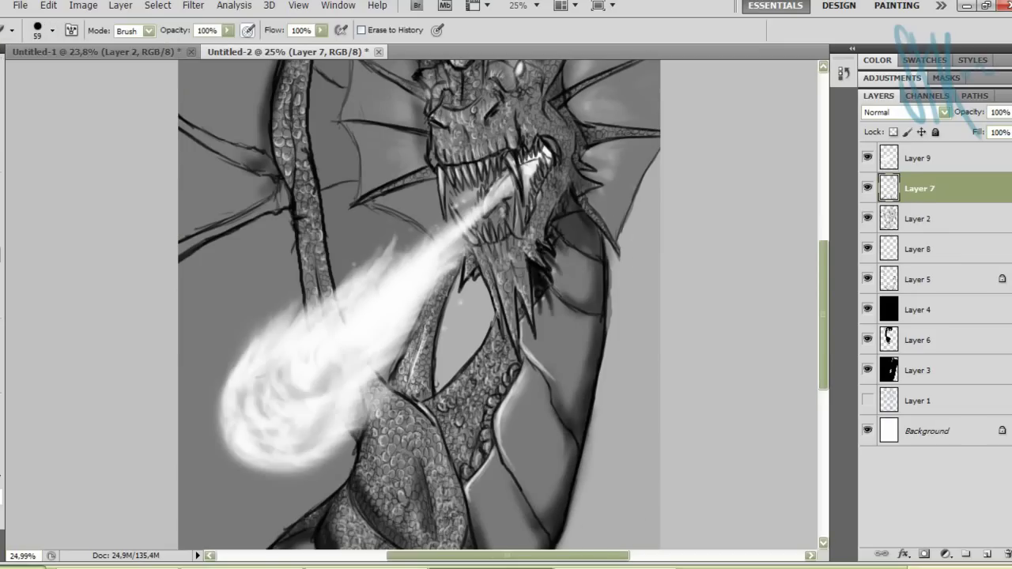
key("alt+bracketleft")
key("alt+bracketleft")
key("alt+bracketleft")
key("alt+bracketright")
key("alt+bracketright")
key("alt+bracketright")
Step: Return to the brush on Layer 5 and set its size to 174 px
key("b")
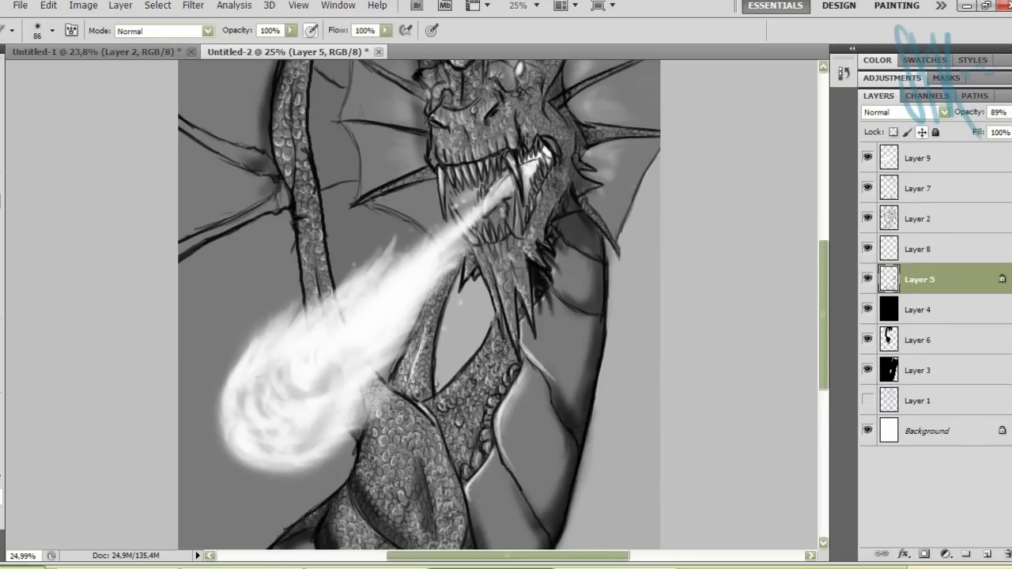
scroll(538, 411, "down", 3)
scroll(537, 411, "up", 3)
key("Return")
type("48")
key("Return")
scroll(419, 305, "down", 3)
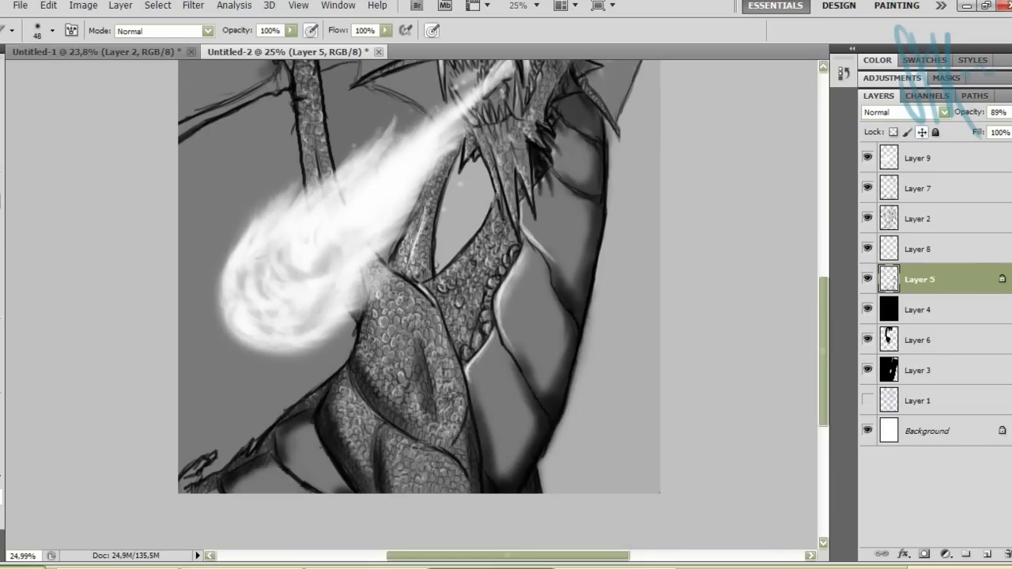
scroll(419, 305, "up", 5)
scroll(419, 340, "down", 3)
scroll(419, 340, "up", 3)
key("Return")
type("174")
key("Return")
Step: Paint dark shadows beside the left wing arm and above the horn, undoing a smudge
left_click_drag(290, 30, 232, 46)
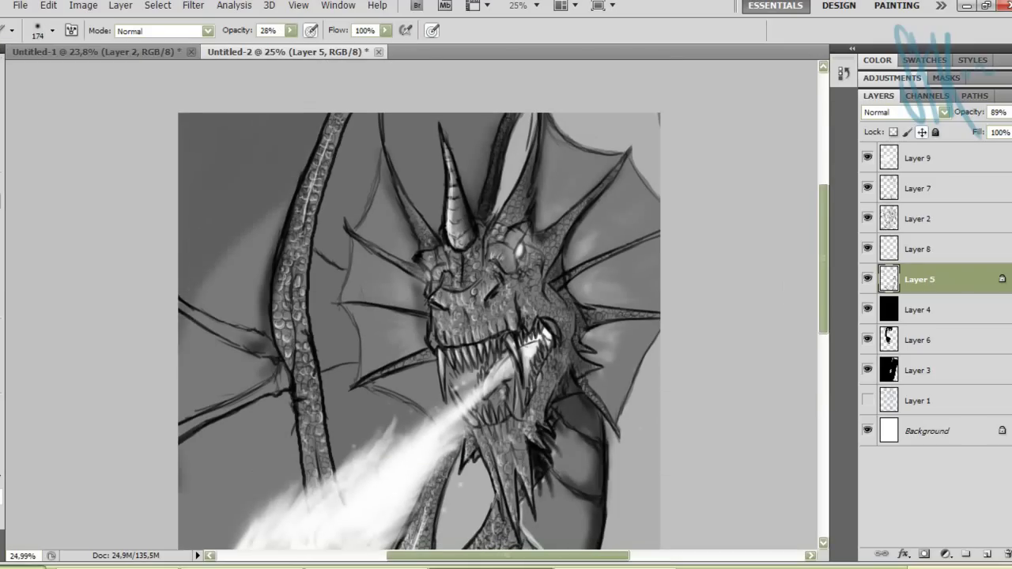
left_click_drag(328, 371, 365, 118)
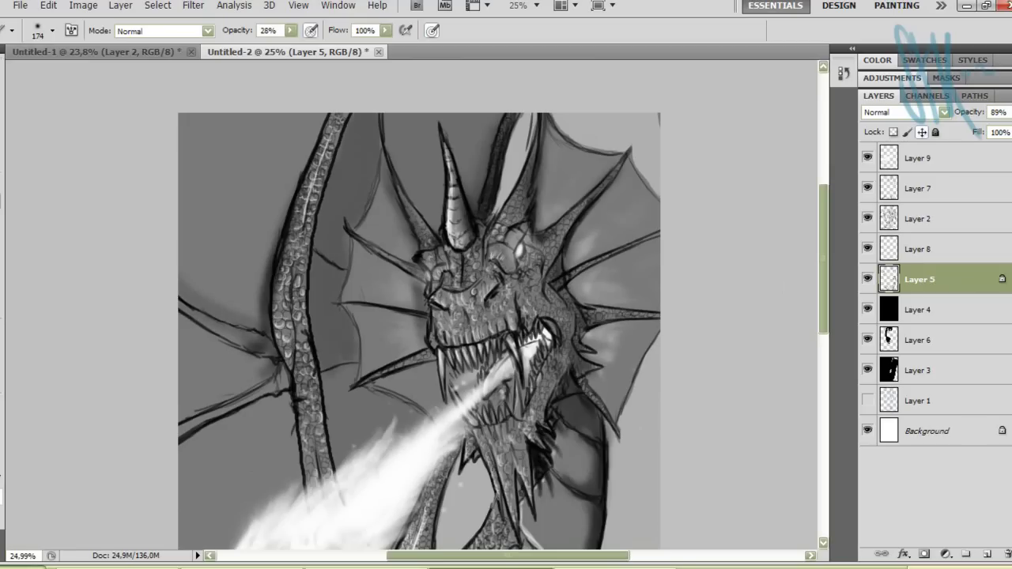
left_click_drag(344, 317, 379, 423)
mouse_move(380, 126)
left_mouse_down()
mouse_move(498, 126)
mouse_move(356, 131)
mouse_move(499, 130)
left_mouse_up()
key("r")
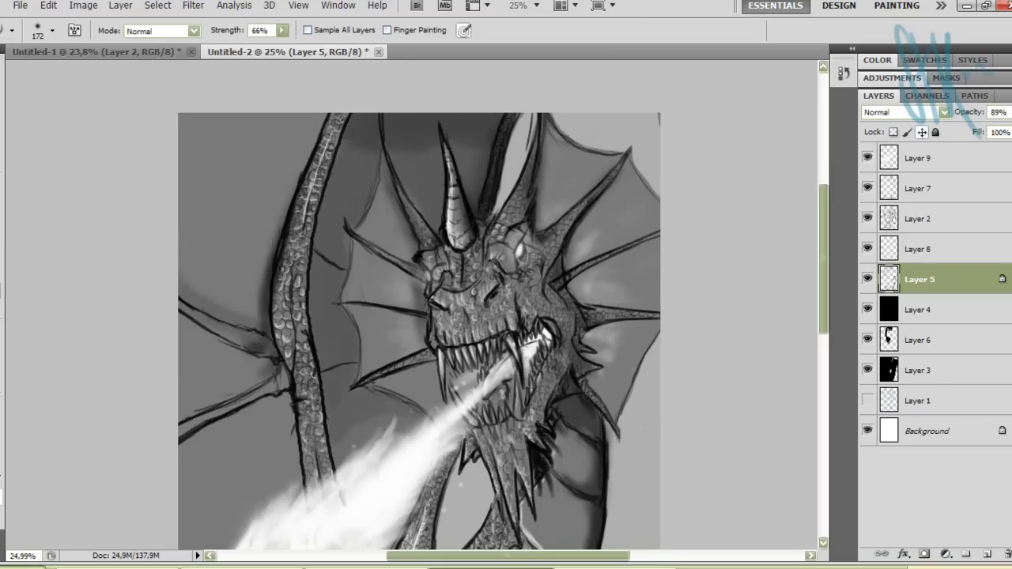
key("ctrl+z")
Step: Shade along the canvas top, adding new Layer 10 and darkening the top further
key("b")
left_click_drag(419, 127, 502, 158)
key("0")
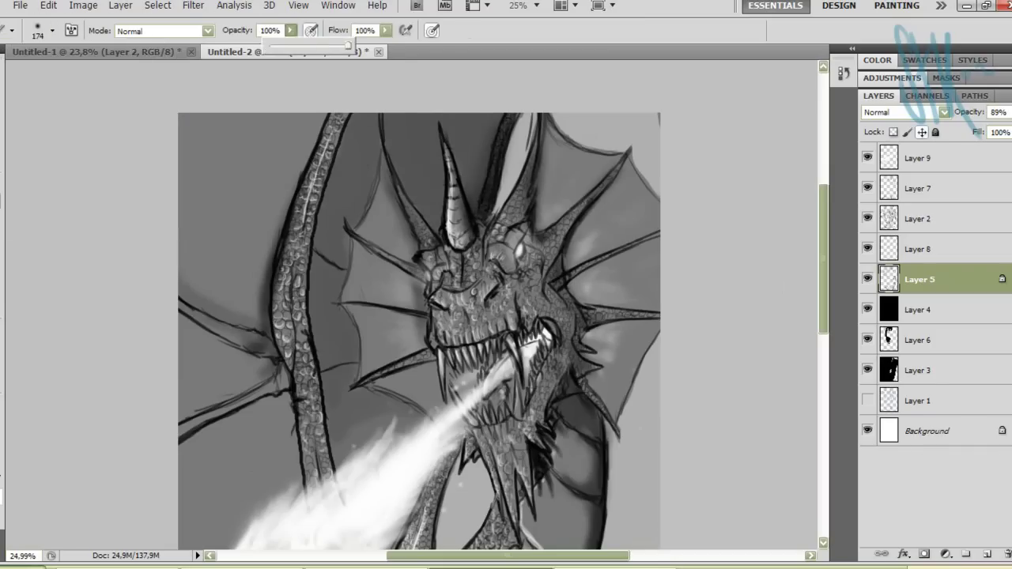
key("ctrl+shift+alt+n")
left_click_drag(387, 122, 332, 174)
left_click_drag(363, 135, 509, 134)
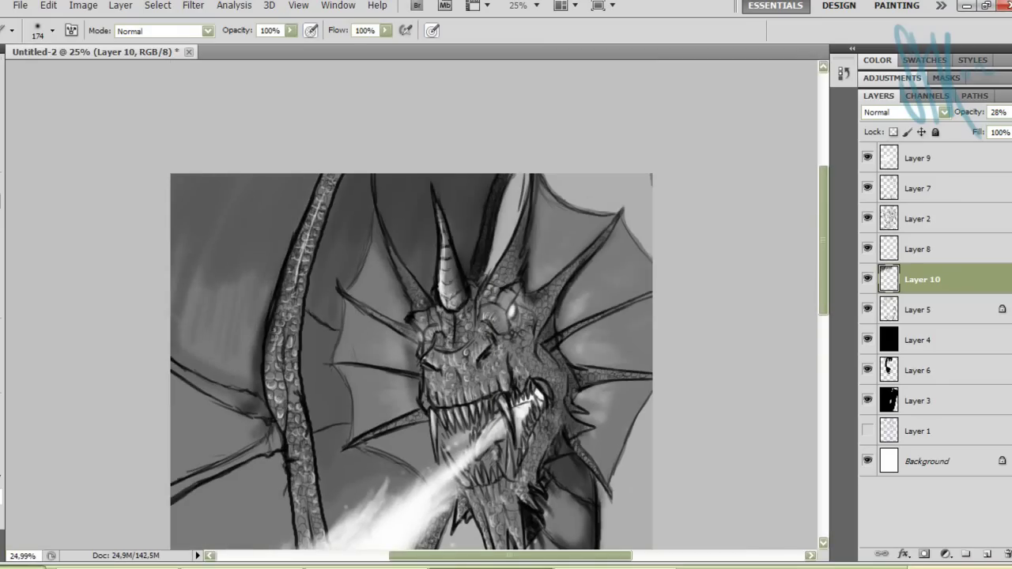
Step: Briefly try the eraser, then darken the right wing membrane with the brush
key("e")
left_click(52, 30)
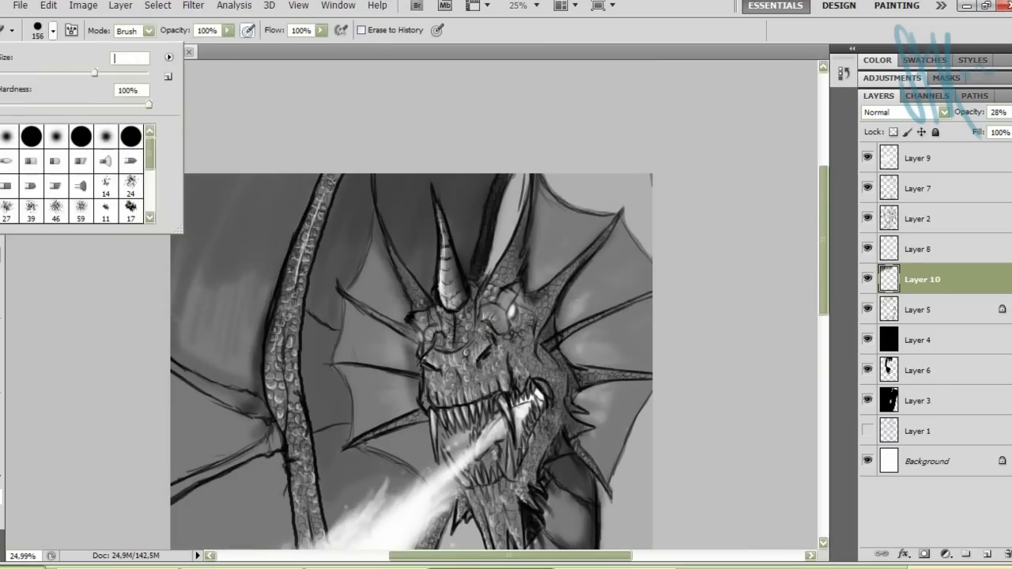
key("Escape")
key("b")
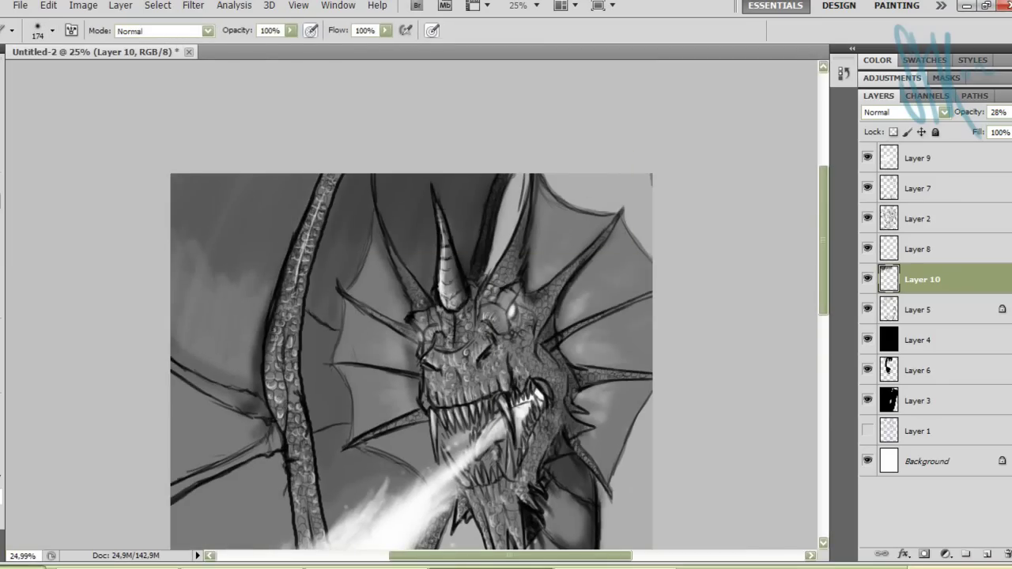
scroll(198, 316, "down", 5)
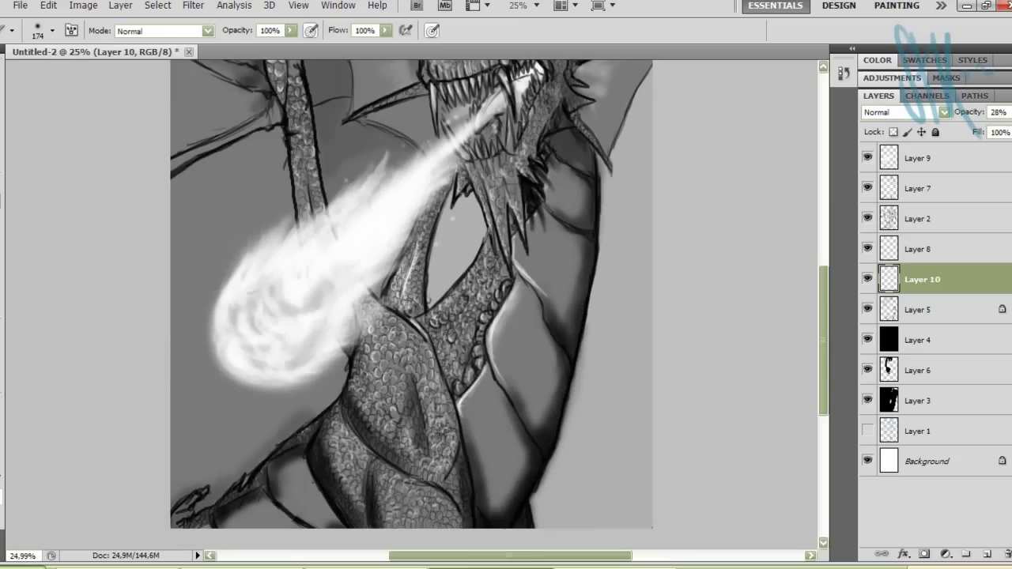
scroll(411, 305, "up", 3)
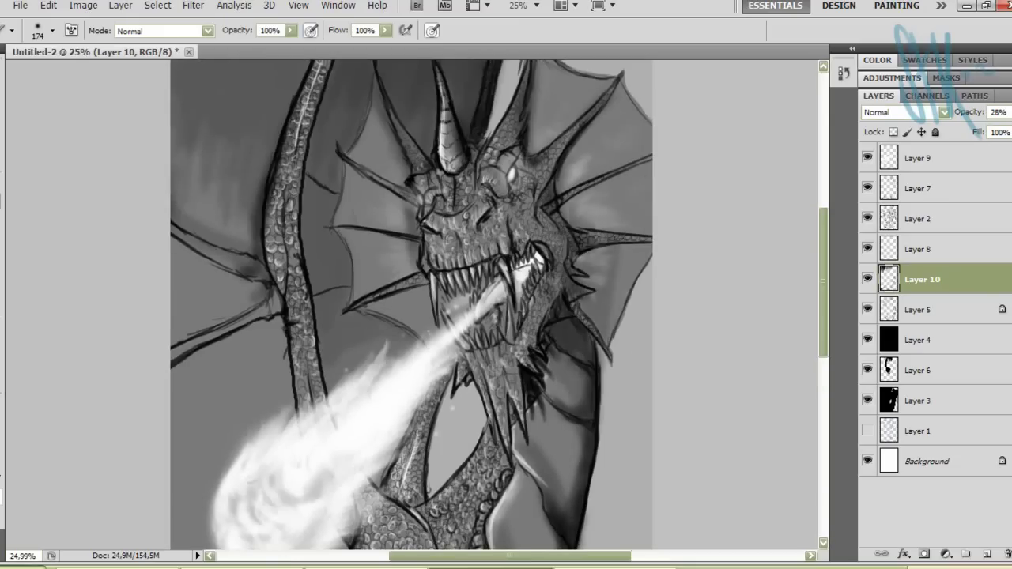
left_click_drag(589, 189, 601, 269)
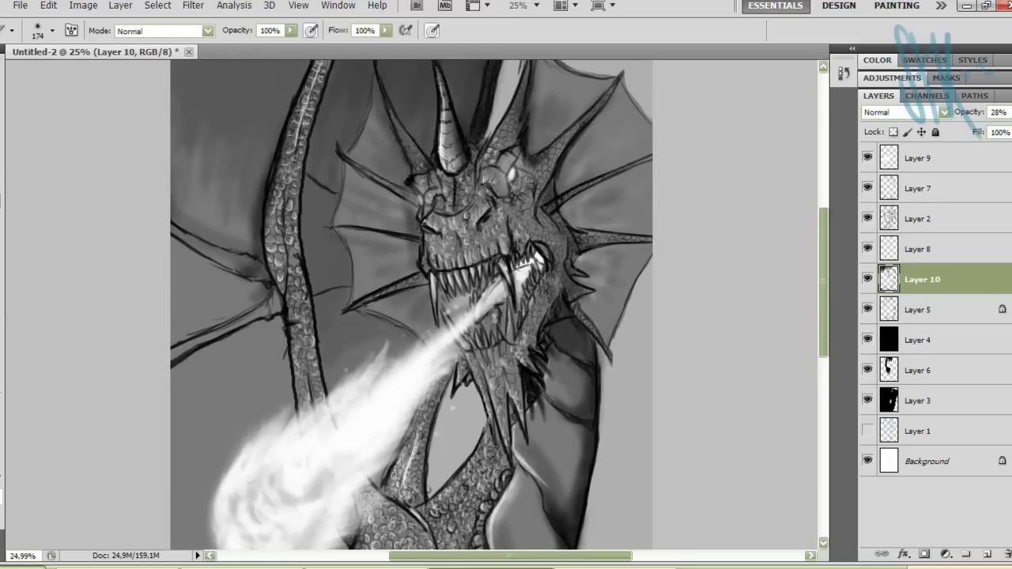
left_click_drag(578, 131, 621, 178)
Step: Shade the background to the left of the breath blast
scroll(411, 304, "down", 3)
left_click_drag(178, 371, 261, 482)
left_click_drag(178, 245, 230, 463)
mouse_move(182, 126)
left_mouse_down()
mouse_move(221, 197)
mouse_move(190, 490)
mouse_move(190, 206)
left_mouse_up()
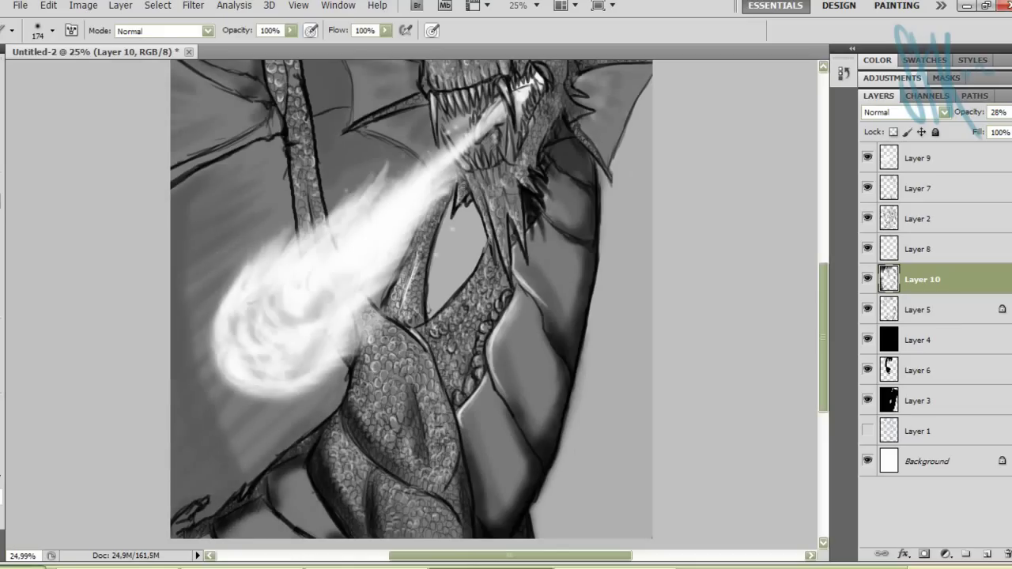
left_click_drag(237, 467, 332, 388)
left_click_drag(238, 427, 202, 344)
Step: On Layer 8, deepen the left background and lightly shade beside the top right of the head
key("alt+]")
left_click_drag(205, 506, 178, 534)
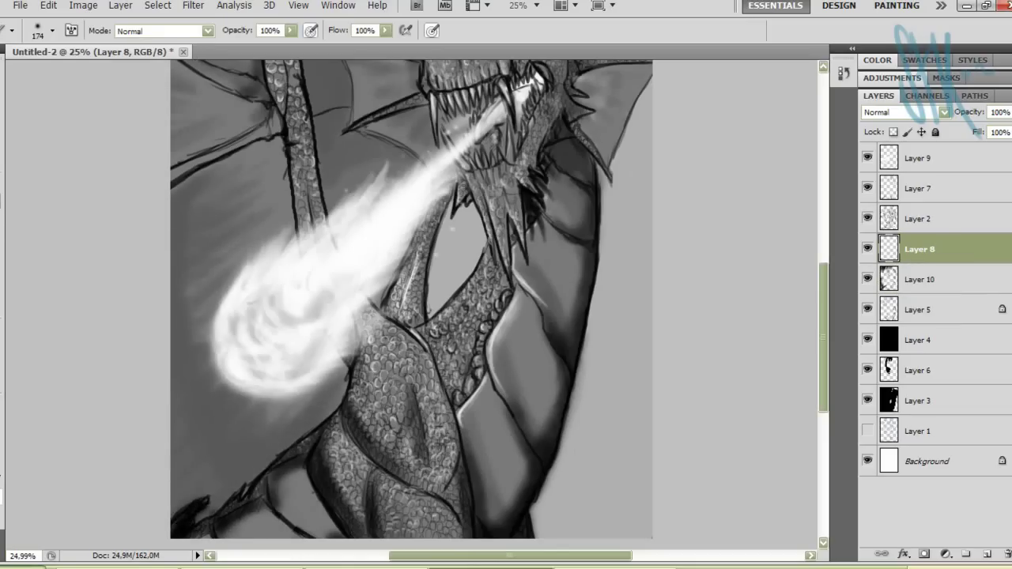
scroll(411, 304, "up", 3)
left_click(20, 5)
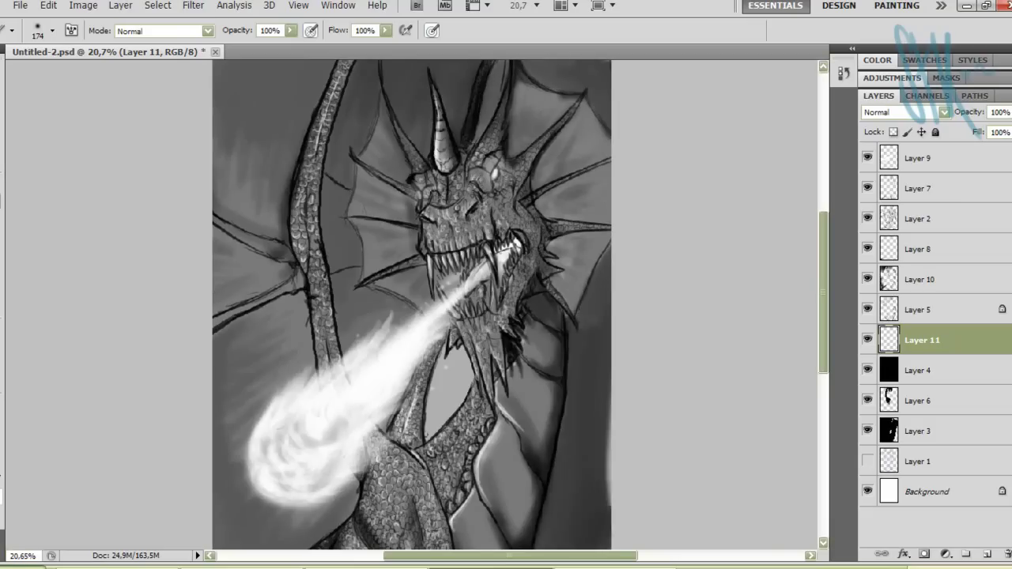
left_click_drag(490, 63, 492, 140)
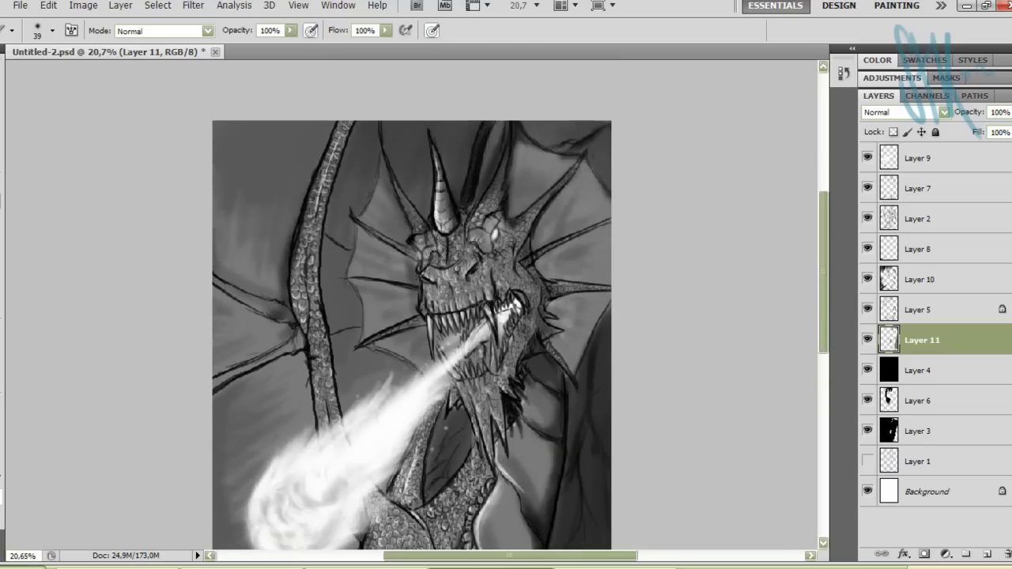
scroll(411, 304, "down", 3)
Step: Darken the dragon's lower-right body with redone dark strokes
mouse_move(514, 474)
left_mouse_down()
mouse_move(601, 514)
mouse_move(589, 524)
left_mouse_up()
scroll(412, 296, "down", 3)
key("ctrl+z")
left_click_drag(518, 395, 608, 443)
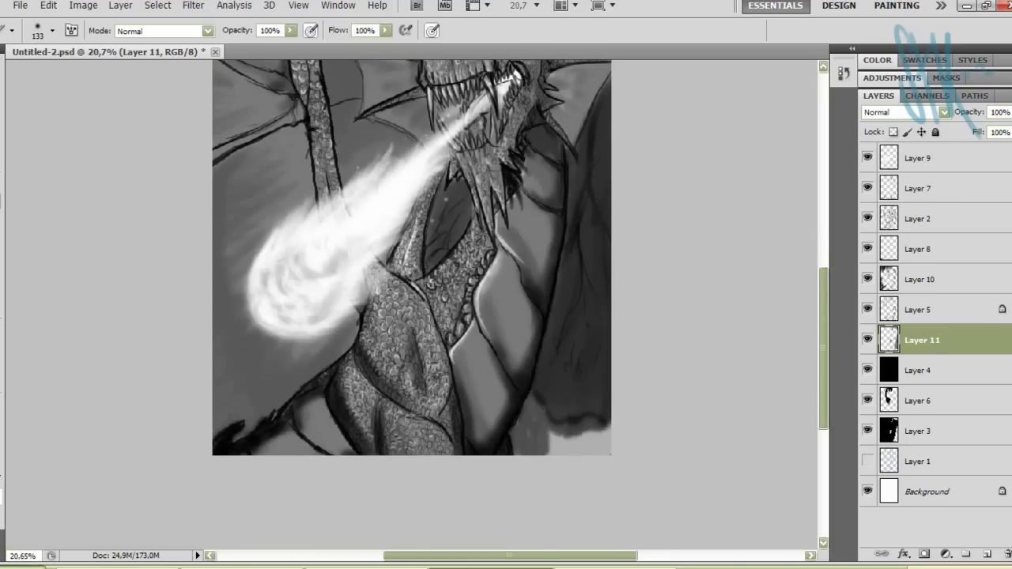
left_click_drag(518, 431, 609, 454)
scroll(411, 296, "up", 3)
Step: Shrink the brush to 23 px and switch the active layer from Layer 5 to Layer 8
left_click(51, 30)
left_click_drag(87, 49, 20, 49)
scroll(412, 304, "up", 8)
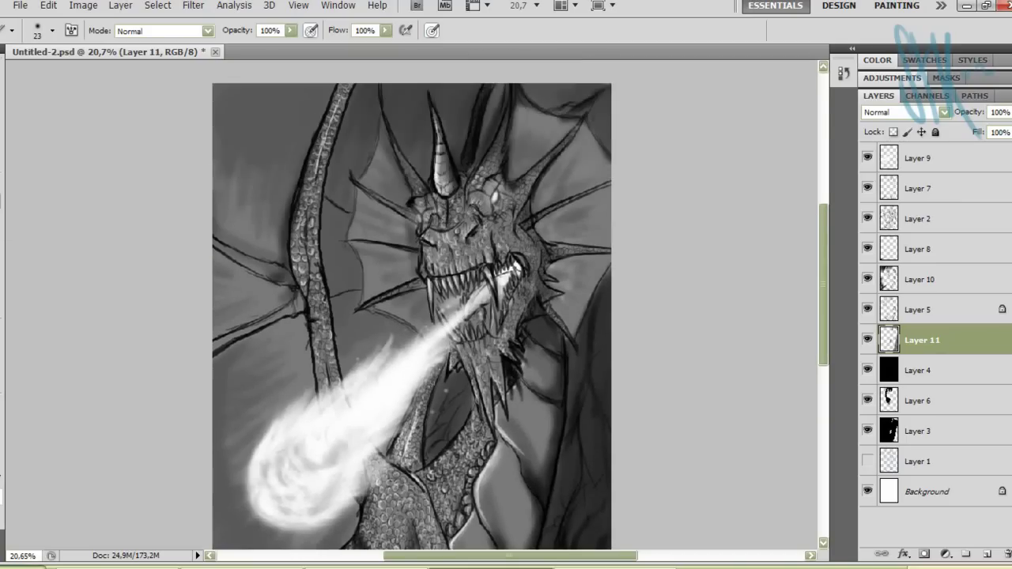
scroll(412, 304, "down", 15)
scroll(411, 304, "up", 8)
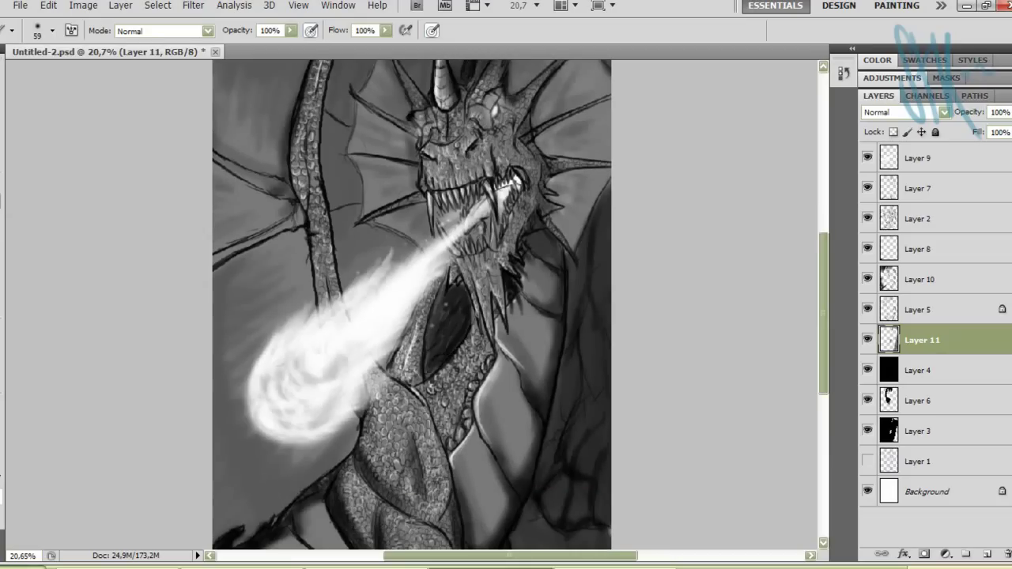
scroll(411, 305, "down", 5)
scroll(411, 304, "up", 5)
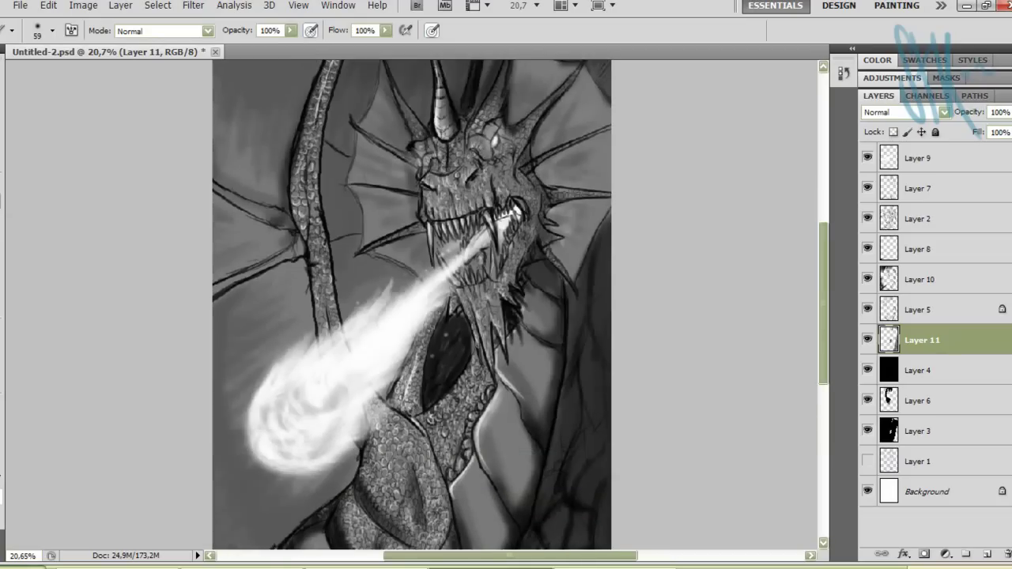
scroll(411, 304, "down", 3)
left_click(918, 309)
left_click(919, 249)
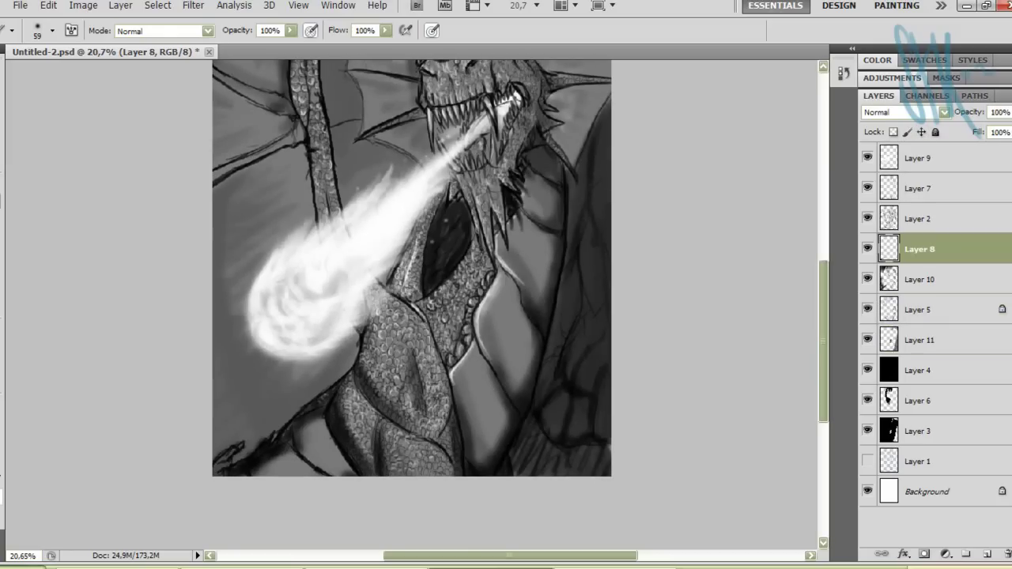
scroll(412, 305, "up", 5)
Step: Add an empty layer above Layer 9 and attempt Hue/Saturation, hitting an empty-selection warning
key("m")
left_click(918, 158)
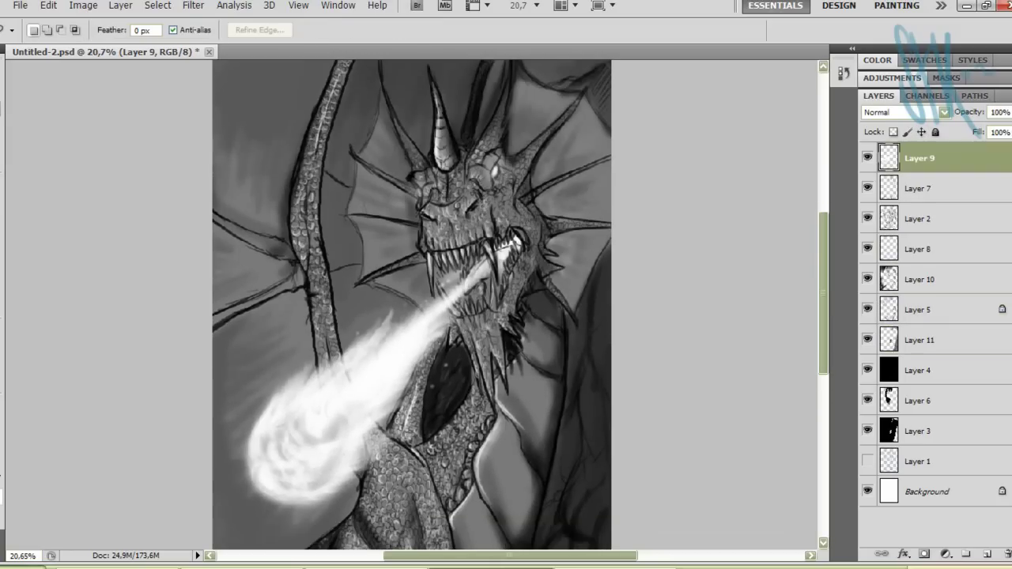
key("ctrl+shift+alt+n")
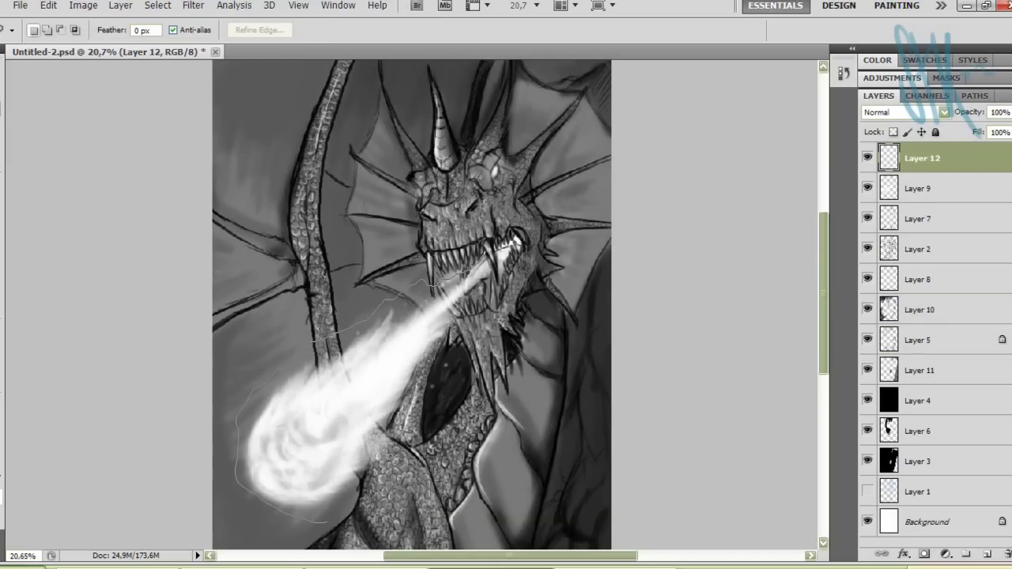
left_click(83, 6)
left_click(271, 124)
left_click(481, 226)
left_click(919, 401)
key("w")
left_click(919, 188)
key("m")
Step: On Layer 4, try a colorize Hue/Saturation tint on the fire, then cancel it
left_click(918, 400)
left_click(83, 6)
left_click(271, 112)
left_click(826, 387)
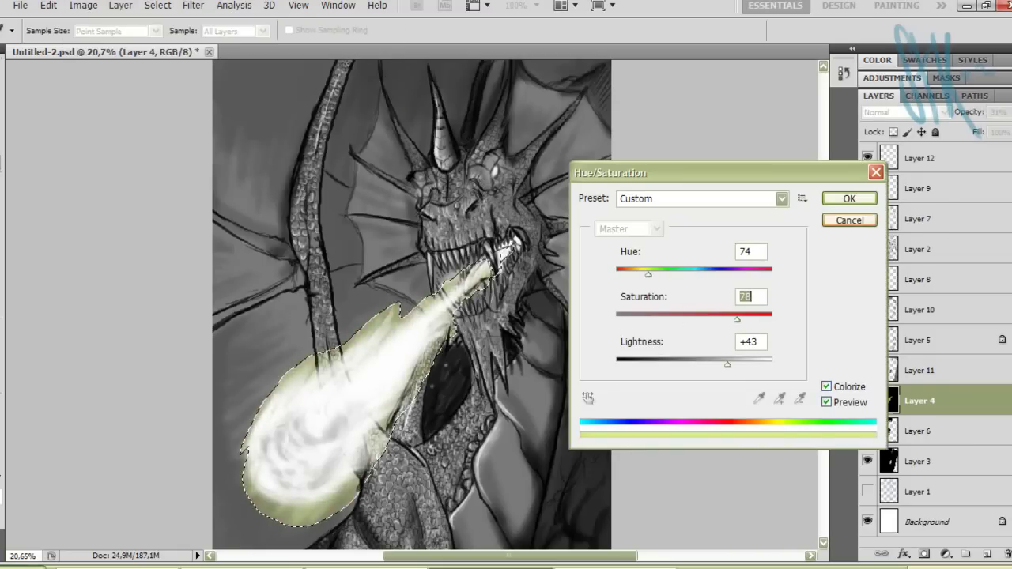
key("Escape")
key("Return")
left_click(919, 522)
Step: Paint dark blue over the dragon's face, head, horns, neck and jaw
left_click(986, 555)
left_click(410, 235)
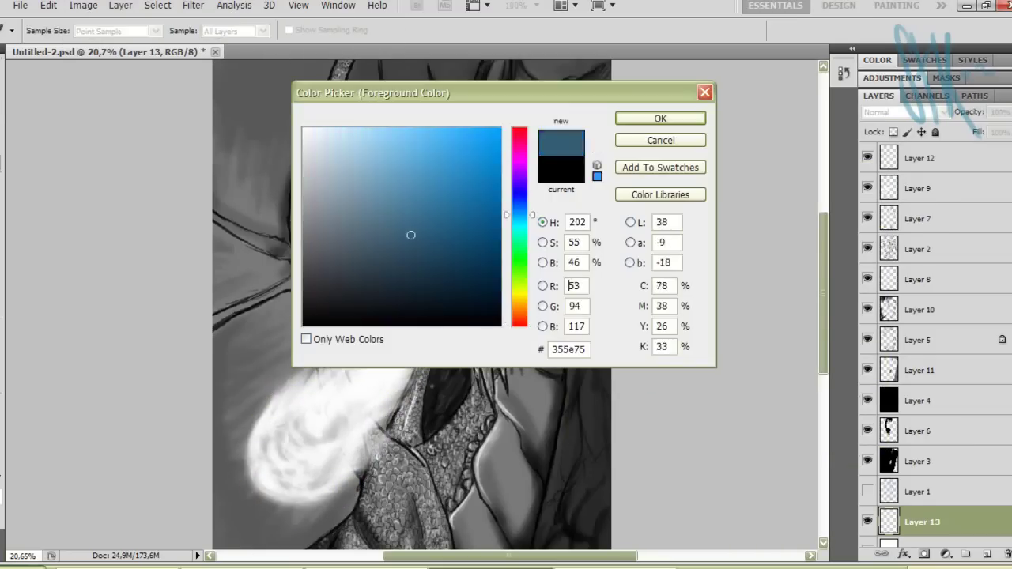
key("Return")
key("b")
left_click(43, 30)
mouse_move(438, 197)
left_mouse_down()
mouse_move(470, 229)
mouse_move(554, 118)
left_mouse_up()
left_click_drag(490, 95, 490, 190)
left_click_drag(483, 142, 427, 197)
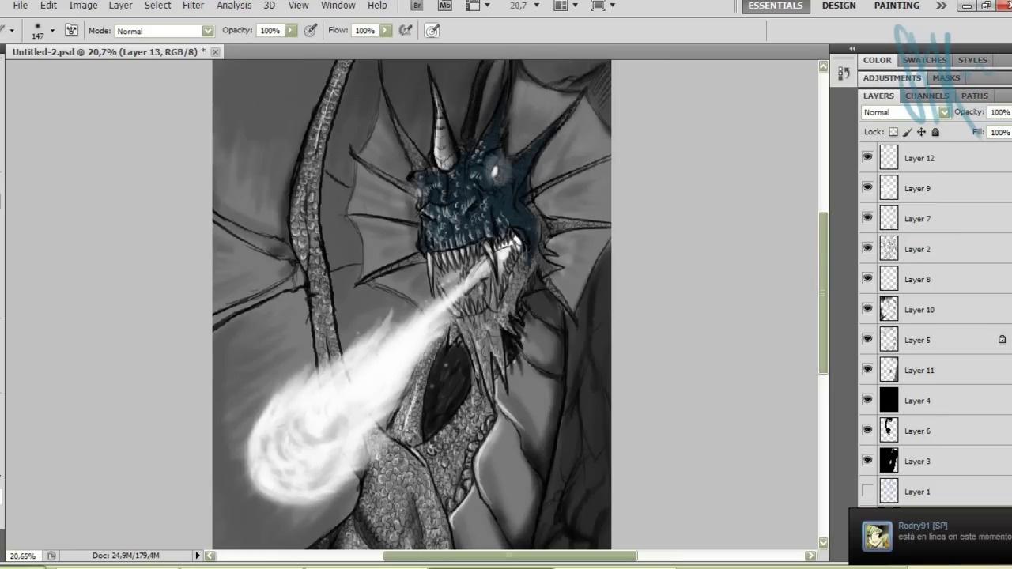
left_click_drag(526, 242, 506, 325)
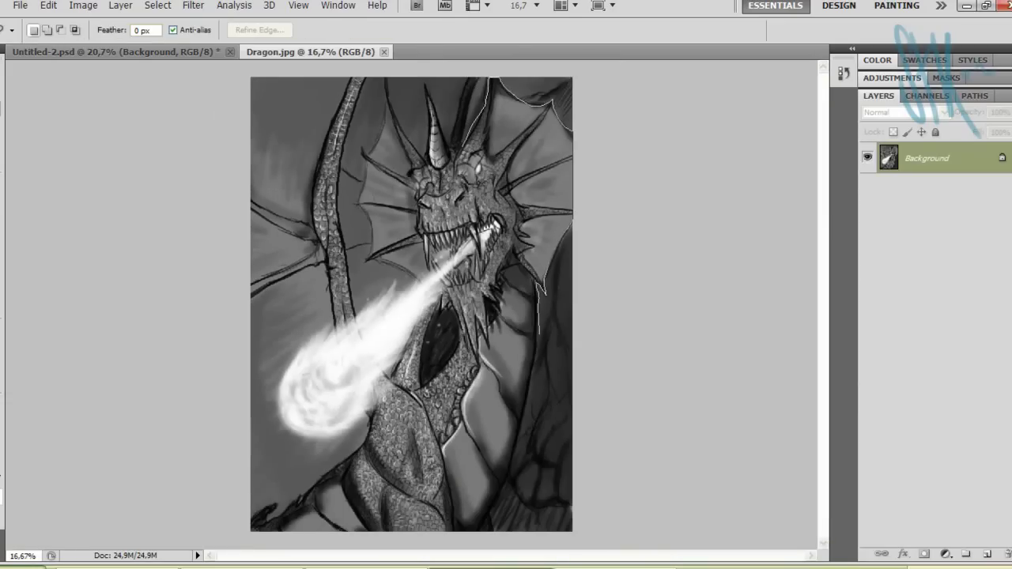
Step: Duplicate the background to Layer 1 and colorize it with a Hue/Saturation hue of 36
key("ctrl+shift+i")
key("Delete")
key("ctrl+z")
key("ctrl+j")
key("ctrl+u")
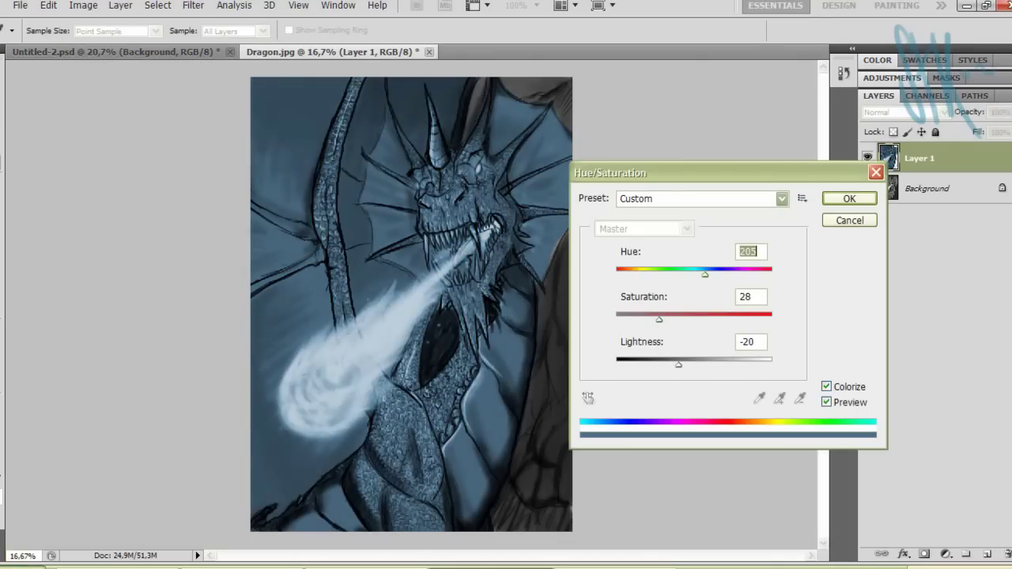
type("36")
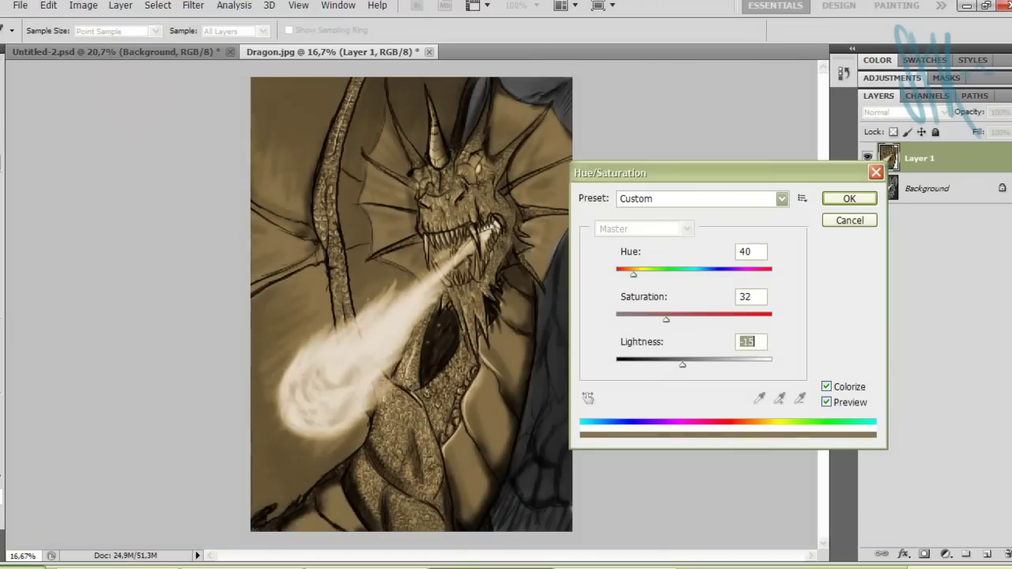
key("Return")
Step: Erase a grey top copy over the fireball to reveal gold, then open Levels on Layer 1
key("e")
key("ctrl+j")
mouse_move(300, 364)
left_mouse_down()
mouse_move(340, 411)
mouse_move(485, 237)
left_mouse_up()
left_click(53, 30)
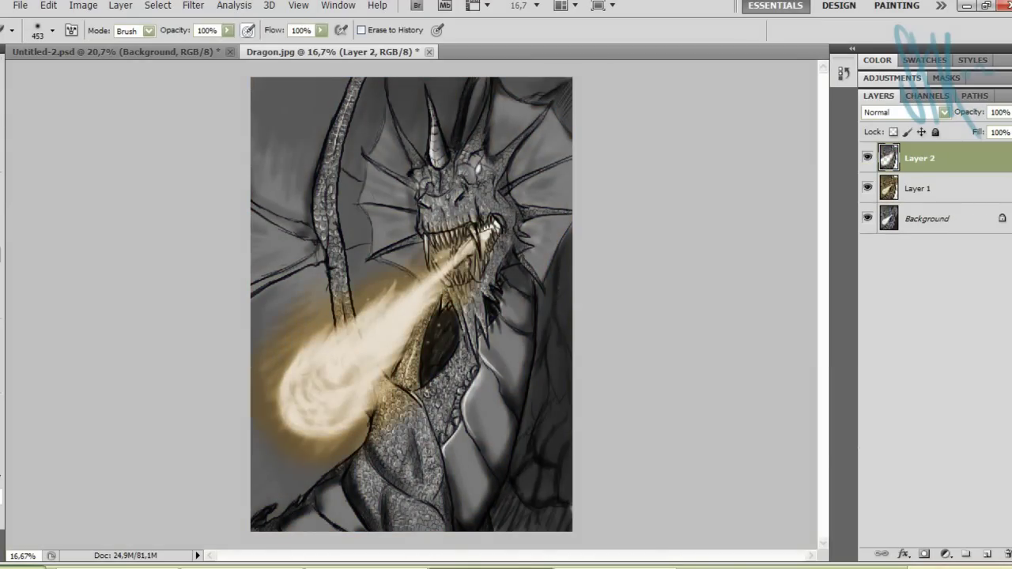
left_click(917, 188)
left_click(83, 5)
left_click(269, 53)
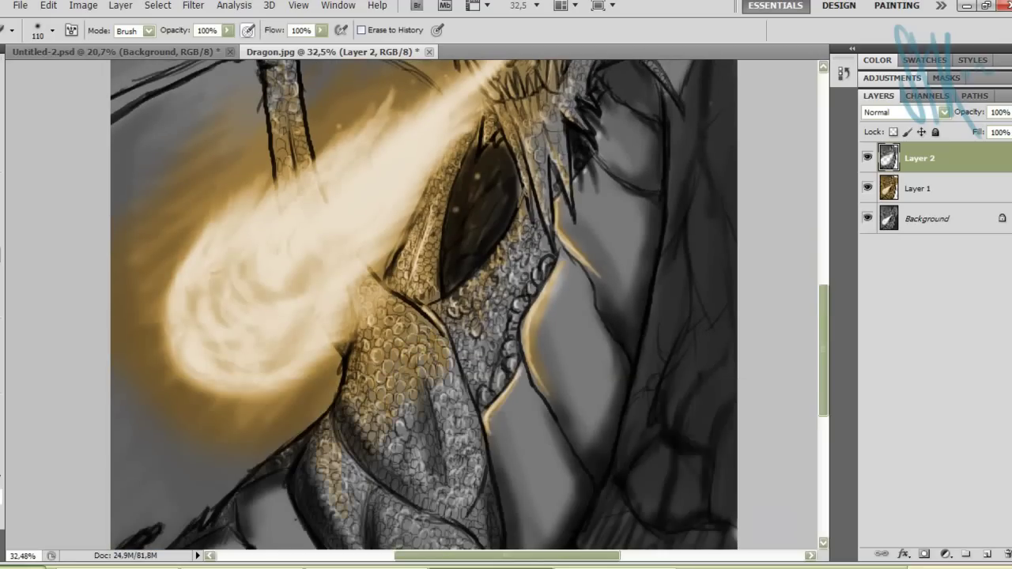
scroll(423, 304, "down", 3)
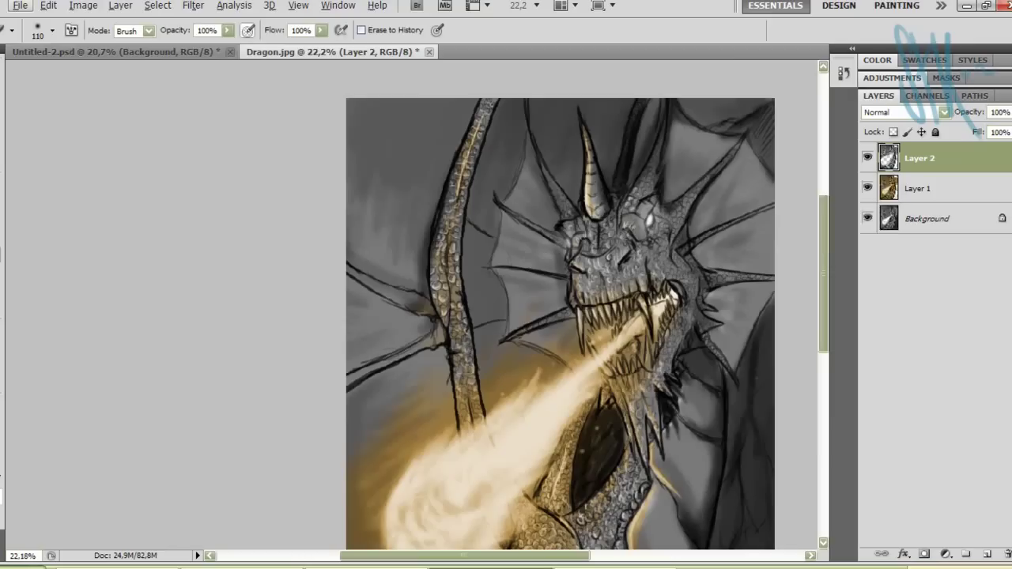
Step: Colorize the top layer deep red (Hue 0, Saturation ~29, Lightness -34) via Hue/Saturation
type("209")
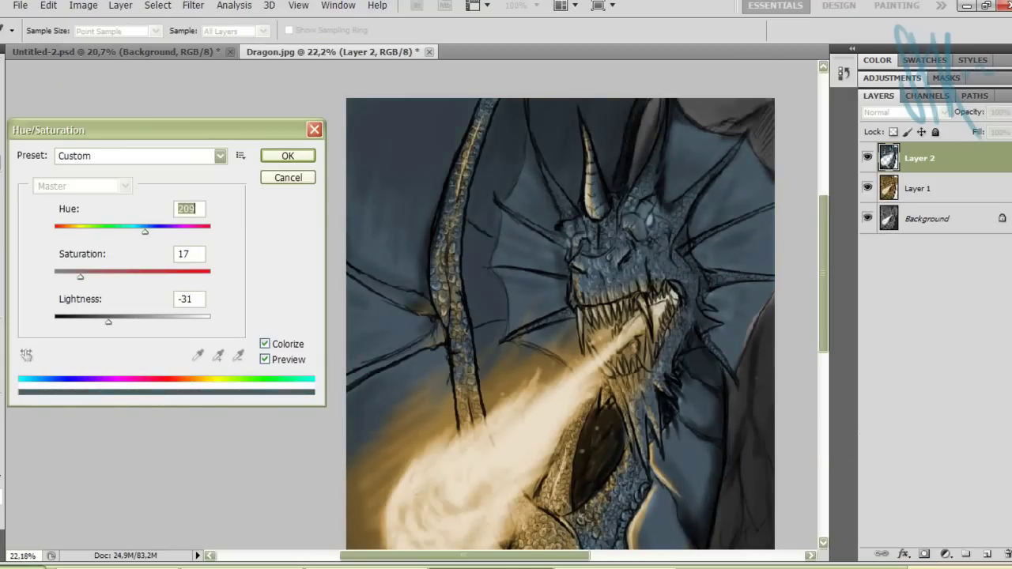
scroll(559, 305, "down", 5)
type("26")
type("0")
key("Tab")
key("Up")
key("Up")
key("Up")
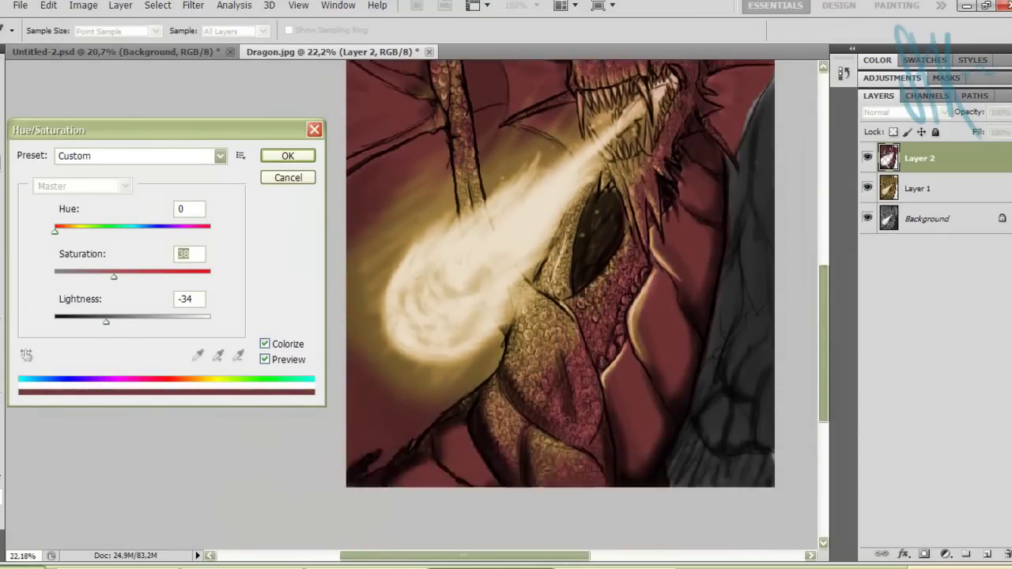
scroll(560, 304, "up", 3)
key("Return")
Step: Add a new empty layer above Layer 2 for painting
scroll(560, 304, "down", 5)
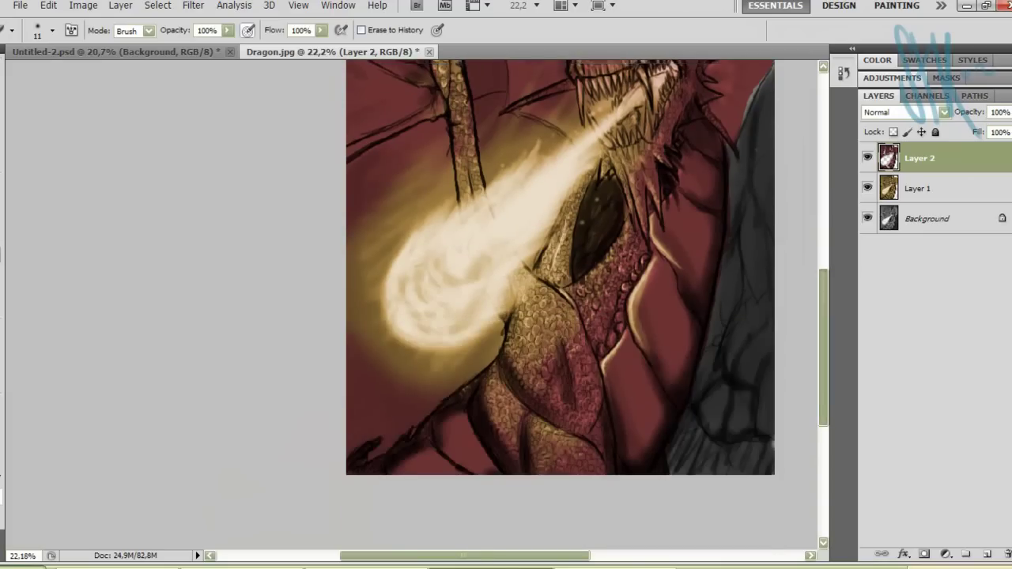
scroll(560, 304, "up", 4)
scroll(560, 305, "down", 1)
key("ctrl+shift+alt+n")
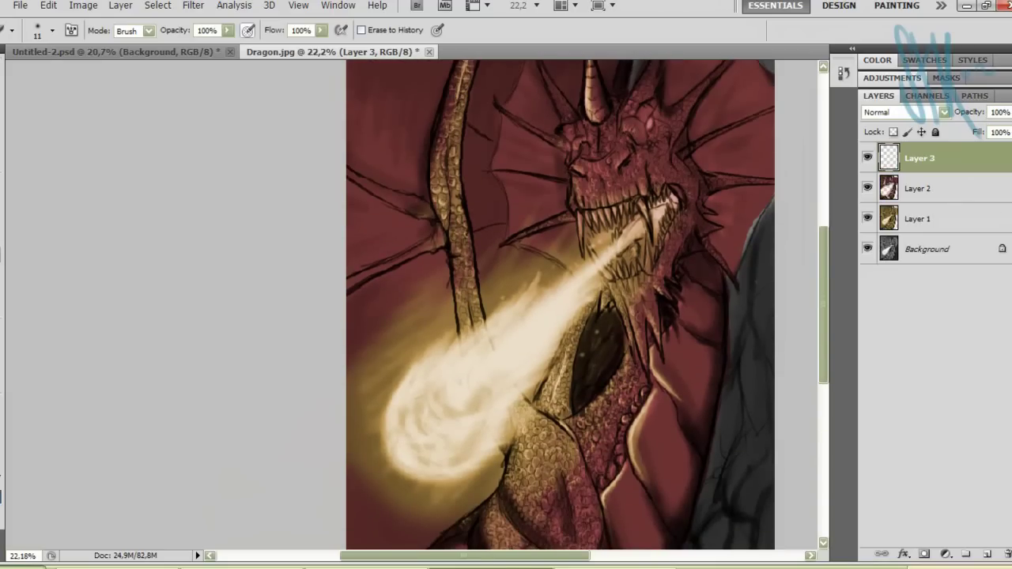
key("b")
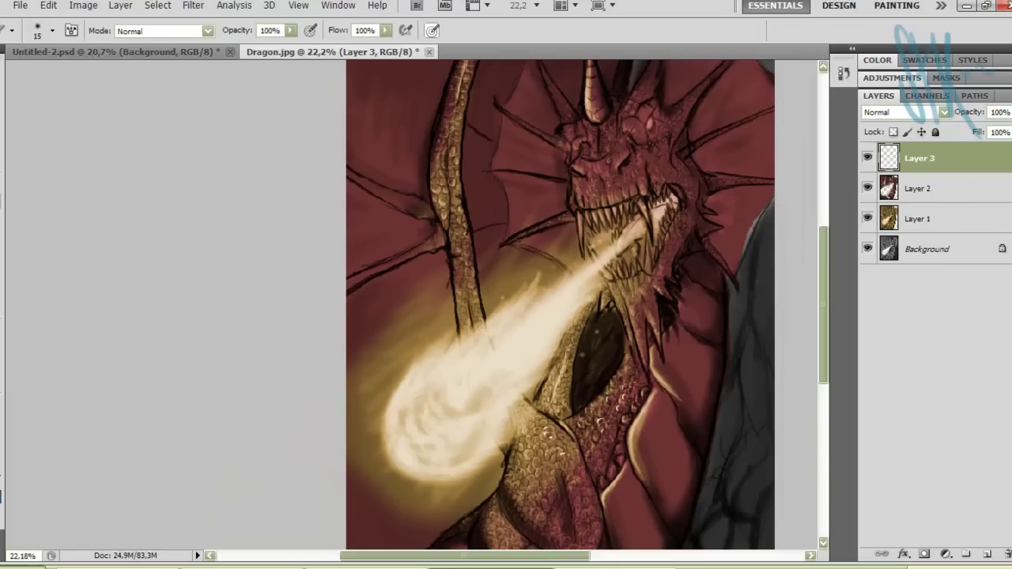
Step: Give Layer 3 an orange Outer Glow layer style
double_click(960, 158)
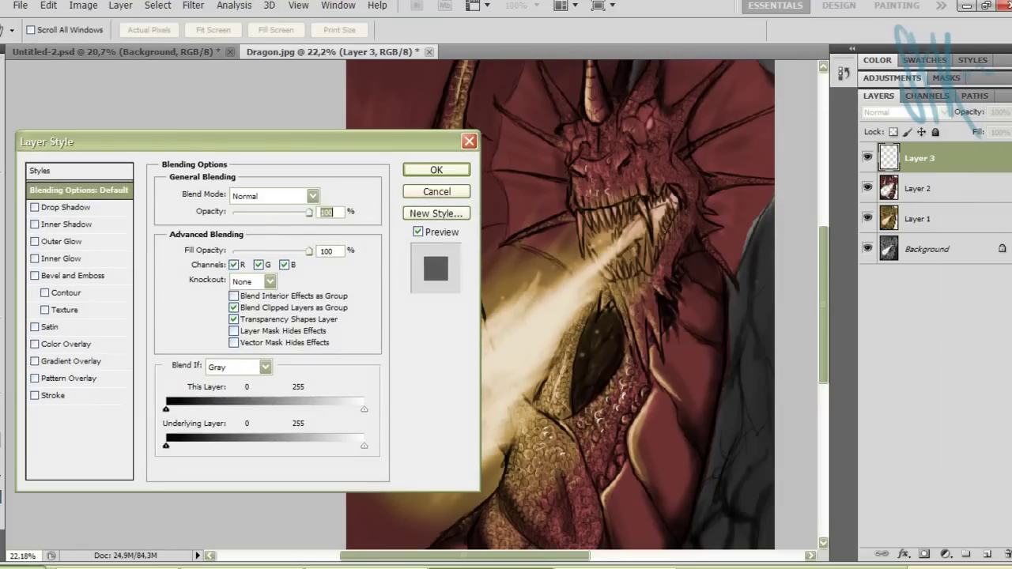
left_click(34, 241)
left_click(197, 246)
left_click(261, 93)
left_click(415, 154)
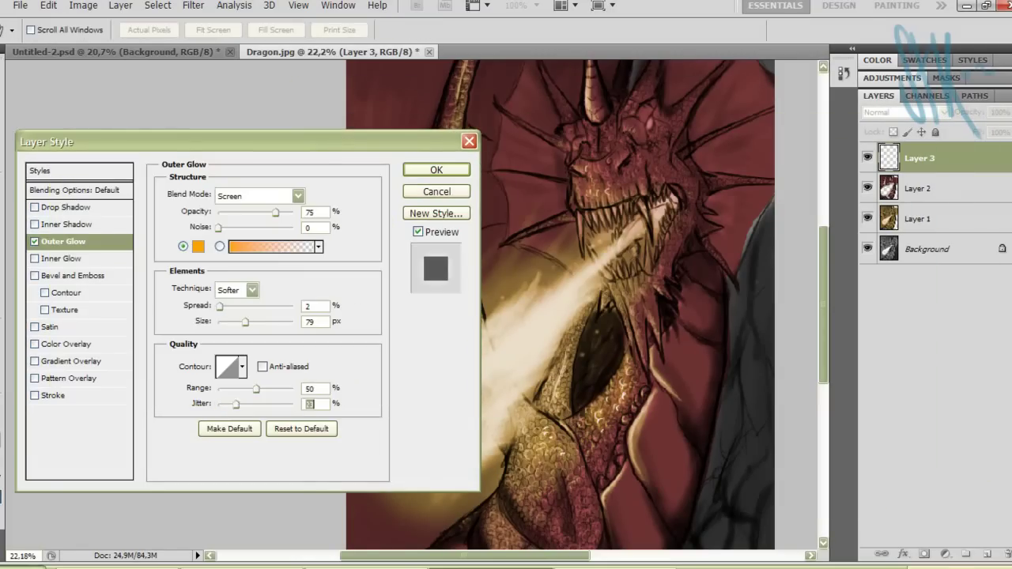
key("Return")
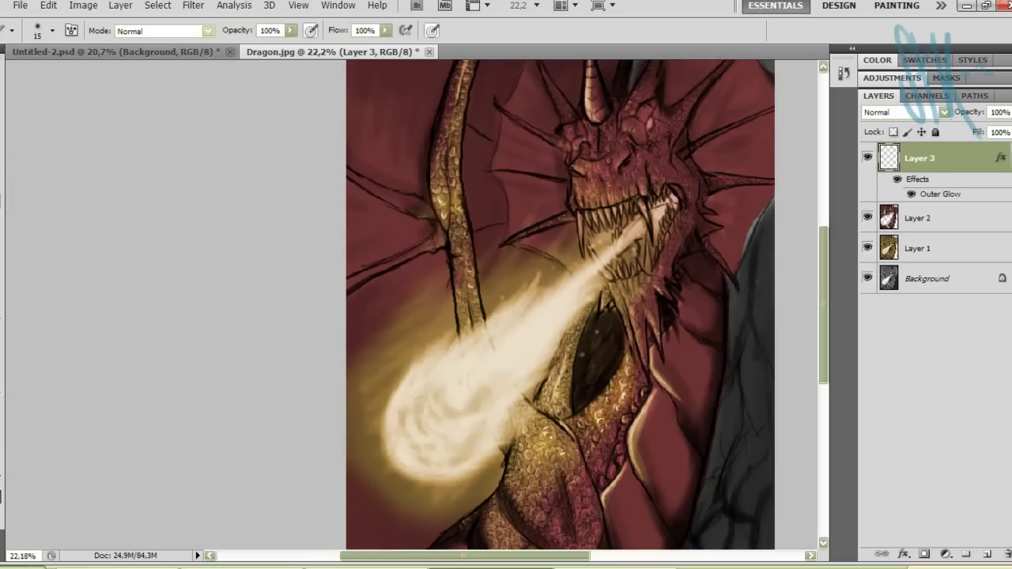
Step: Paint glowing highlights on the dragon's chest edge, lower body and inside the fireball
left_click_drag(671, 356, 645, 395)
left_click_drag(610, 484, 594, 521)
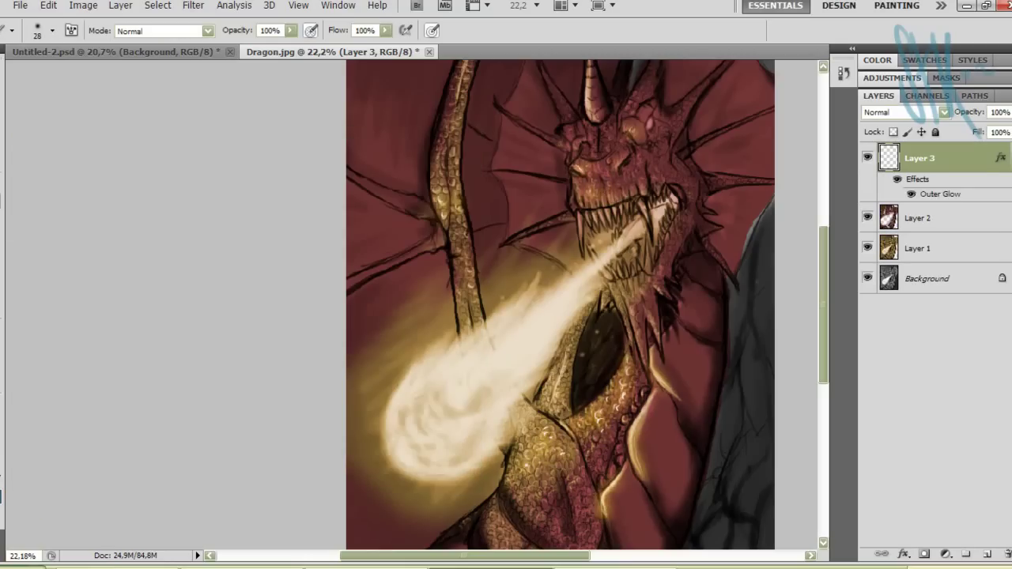
left_click_drag(423, 407, 411, 431)
scroll(403, 419, "up", 2)
Step: Apply a Gaussian Blur to Layer 2
left_click(917, 218)
left_click(120, 5)
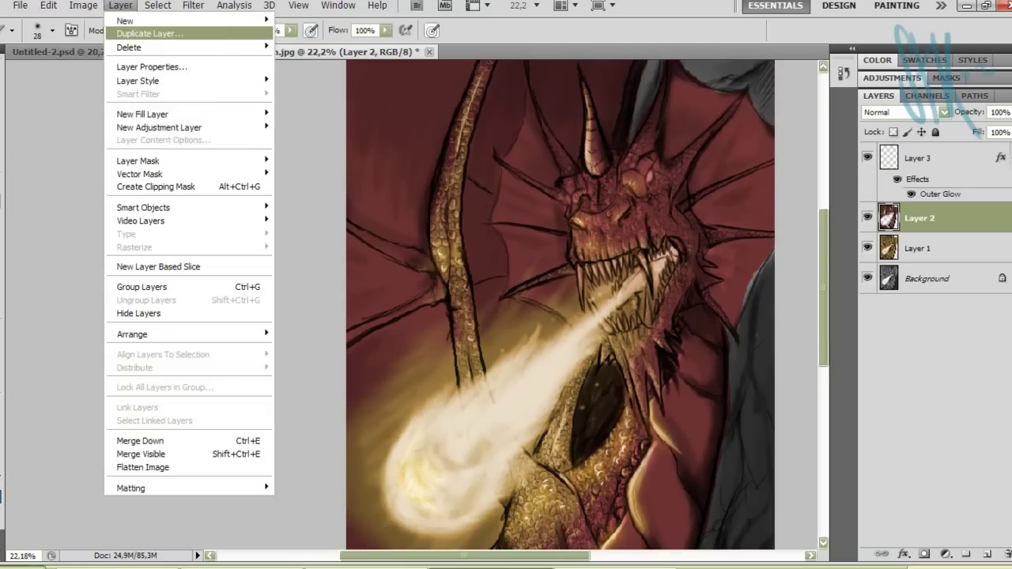
left_click(379, 203)
left_click_drag(486, 105, 143, 155)
mouse_move(151, 389)
left_mouse_down()
mouse_move(264, 389)
mouse_move(154, 389)
left_mouse_up()
left_click(316, 180)
Step: Cycle between Layers 1–3 and tools, then add a new empty layer above Layer 3
key("r")
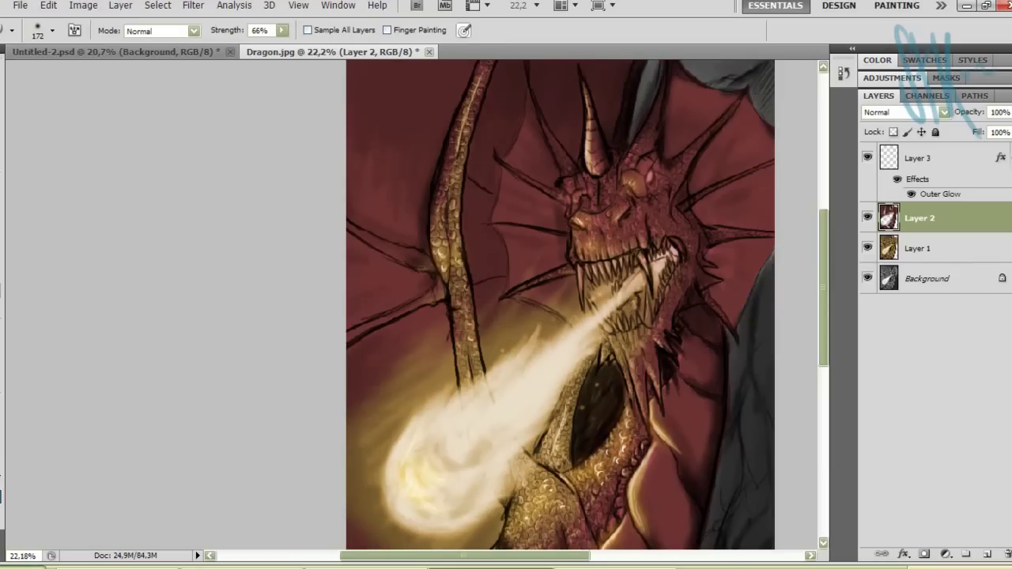
key("e")
key("alt+bracketleft")
key("alt+bracketright")
key("alt+bracketleft")
scroll(560, 304, "down", 3)
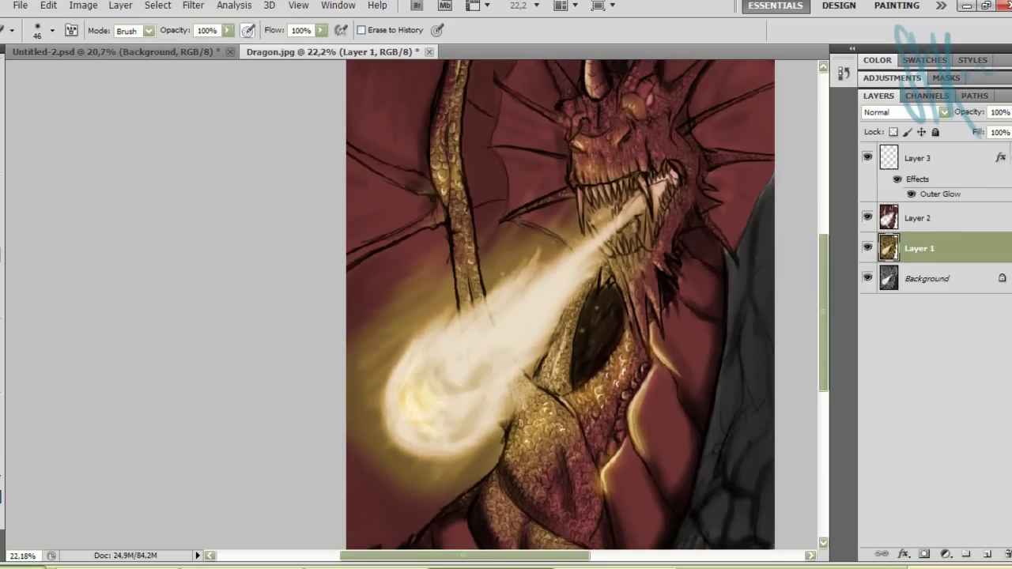
scroll(560, 305, "up", 3)
key("b")
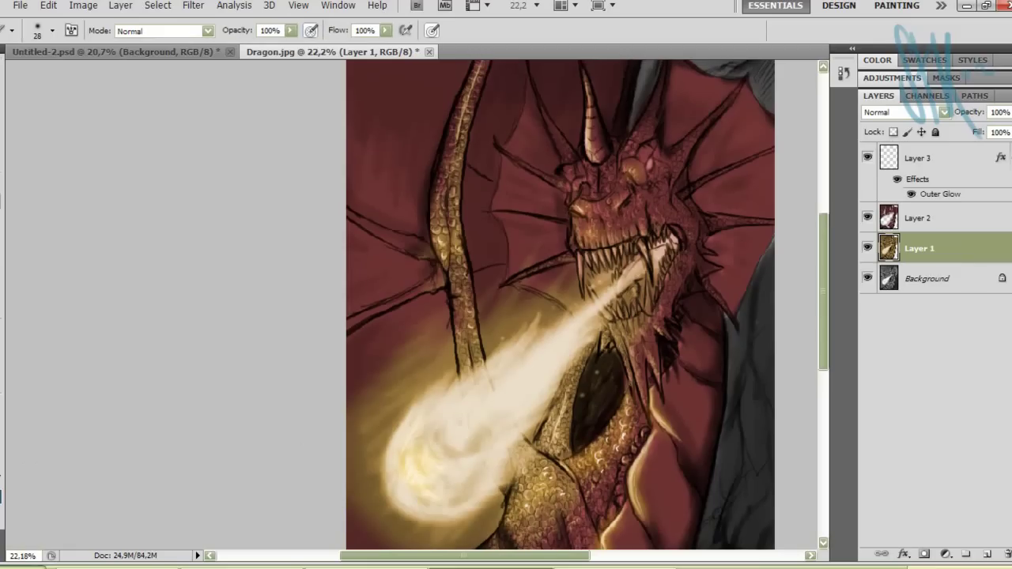
key("alt+bracketright")
key("alt+bracketright")
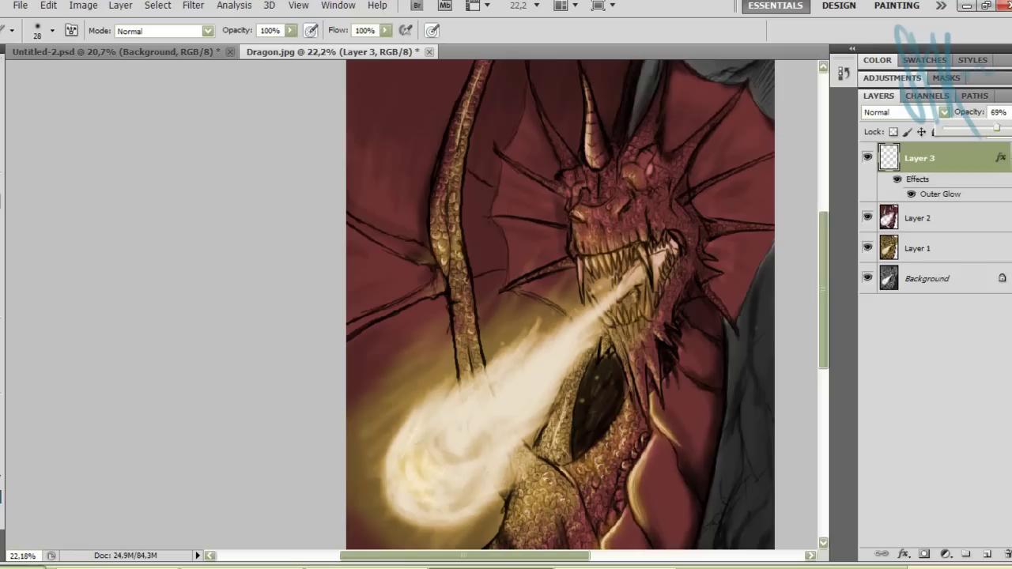
key("ctrl+shift+alt+n")
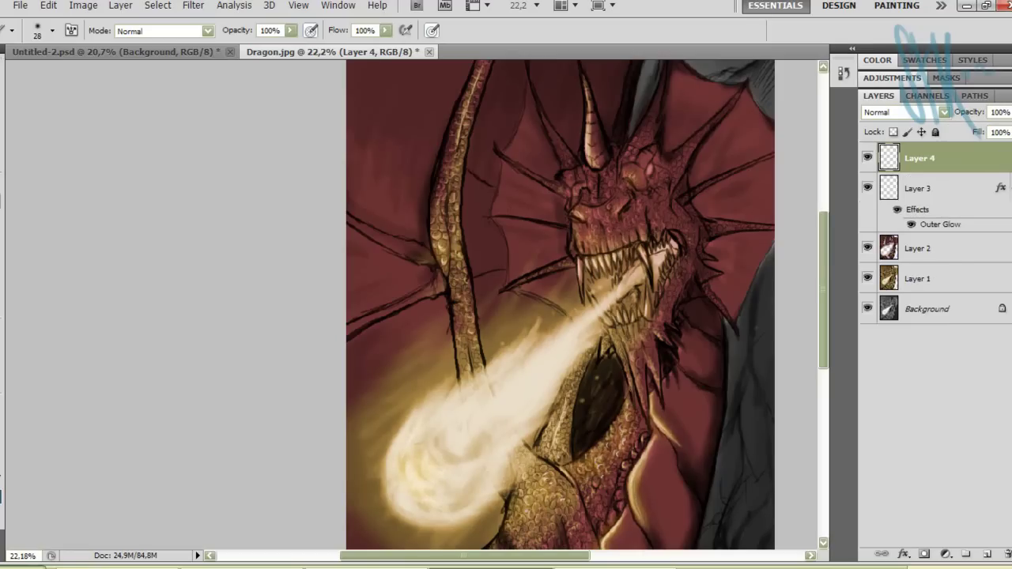
Step: Add a new Layer 5 above Layer 4 and give it a red Outer Glow style for the eyes
left_click(987, 554)
left_click(901, 112)
double_click(964, 158)
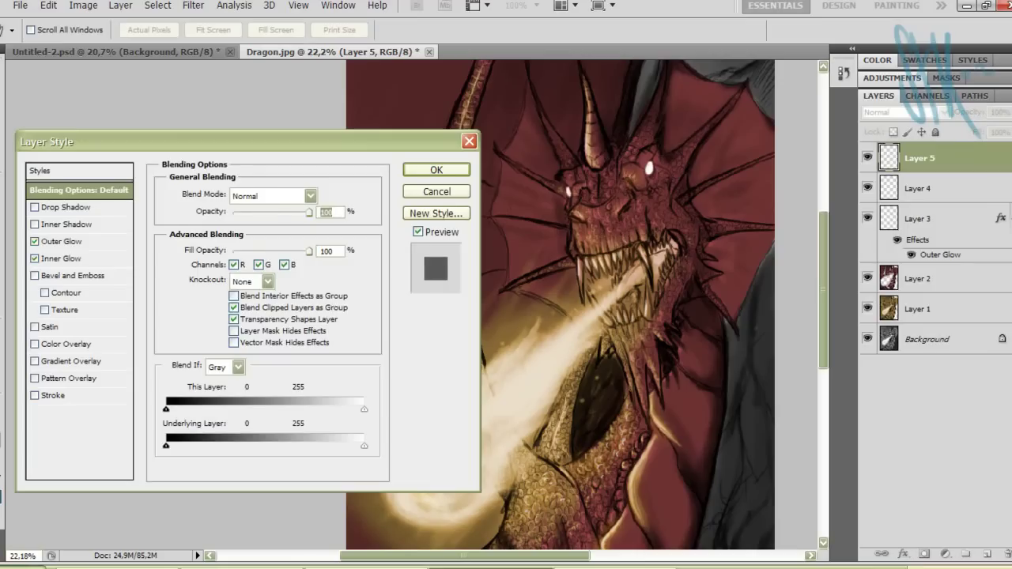
left_click(63, 241)
left_click(198, 246)
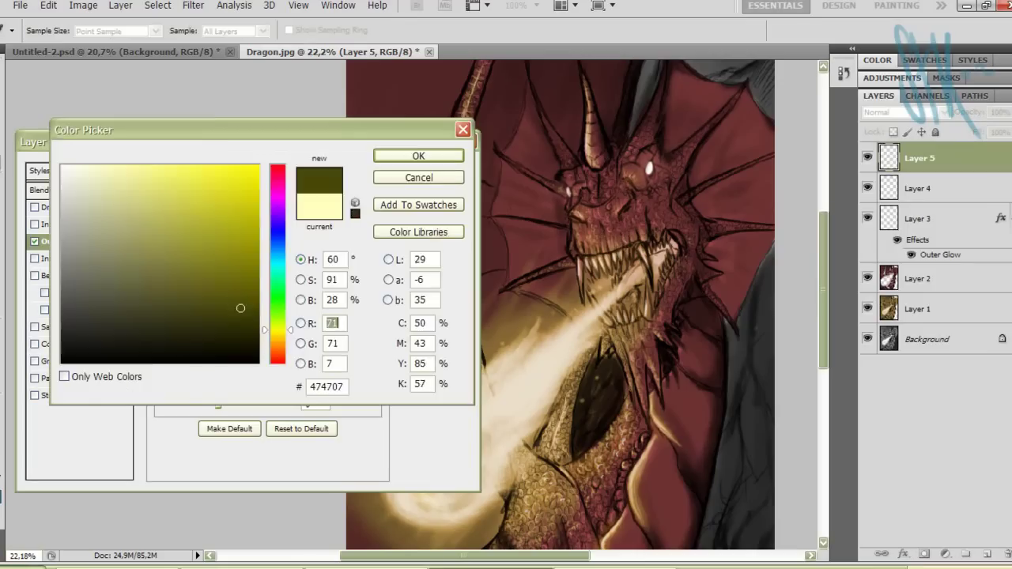
left_click(437, 191)
left_click(193, 4)
Step: Duplicate the glowing eye layer and apply a Gaussian Blur to the copy
key("ctrl+j")
key("ctrl+j")
key("ctrl+j")
key("ctrl+j")
left_click(193, 5)
left_click(225, 18)
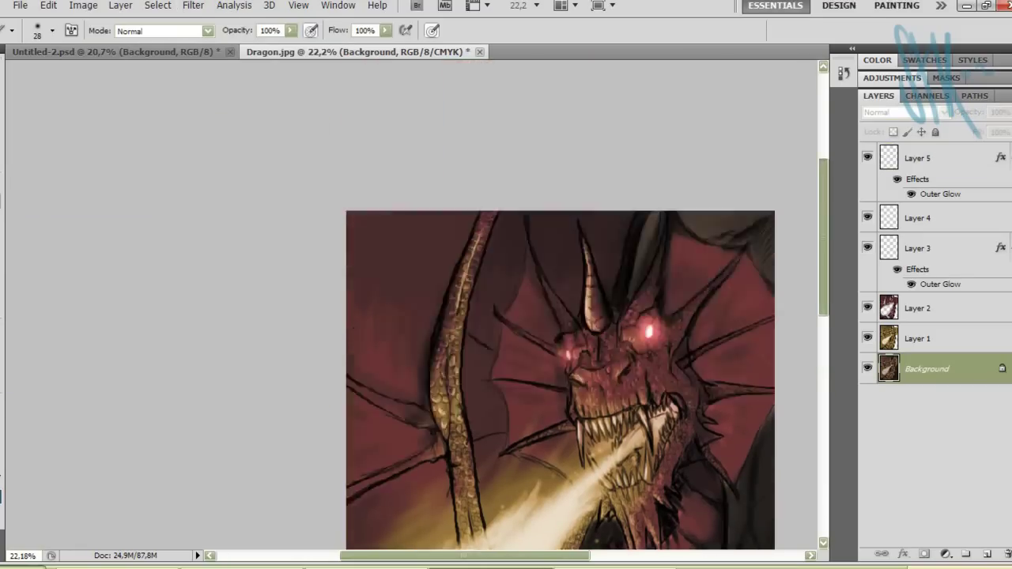
scroll(688, 467, "down", 5)
scroll(688, 466, "down", 3)
scroll(688, 467, "down", 2)
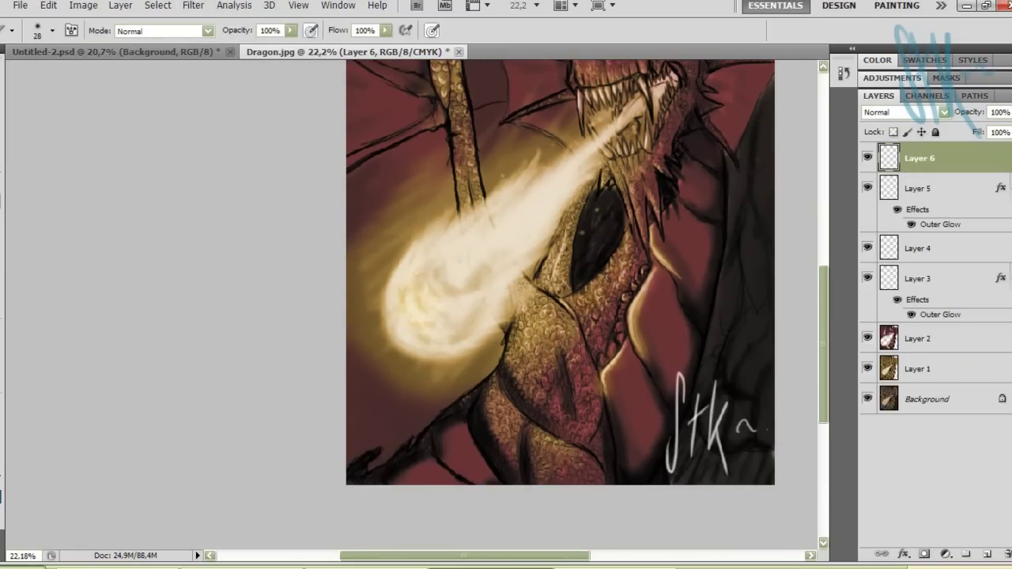